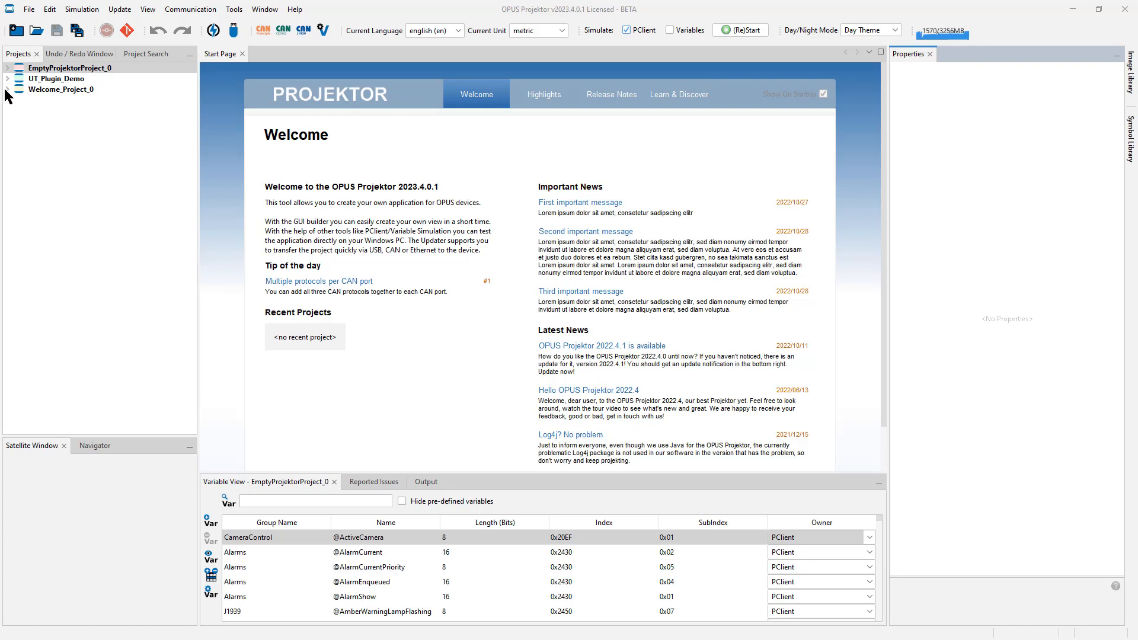
Open the home pages of EmptyProjektorProject_0 and UT_Plugin_Demo from their expanded project trees
left_click(8, 68)
double_click(68, 91)
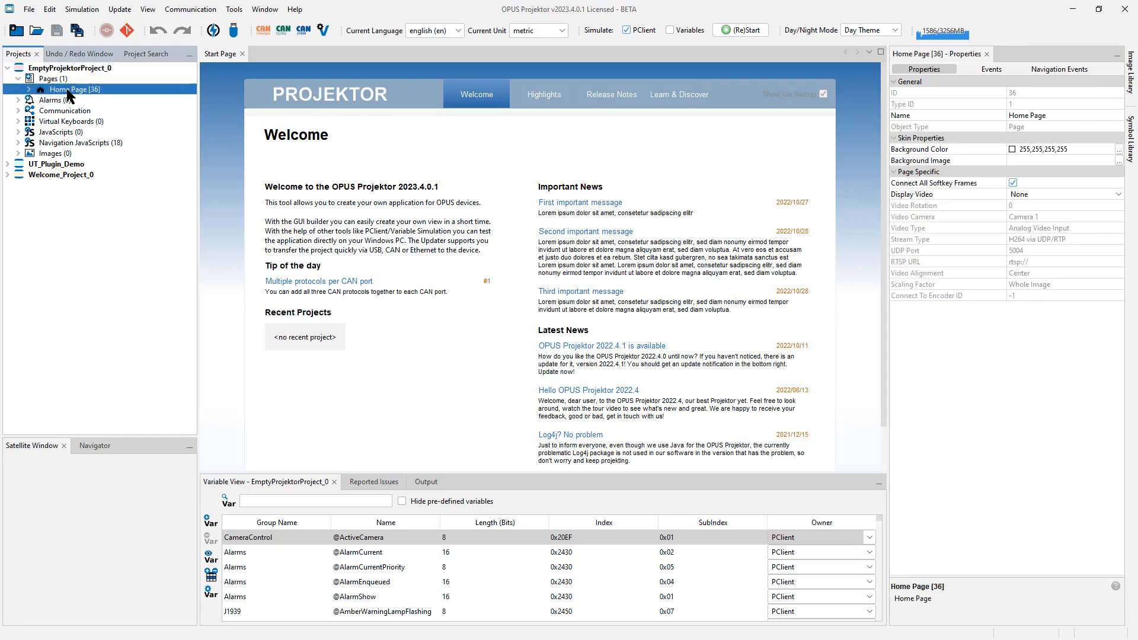
left_click(8, 165)
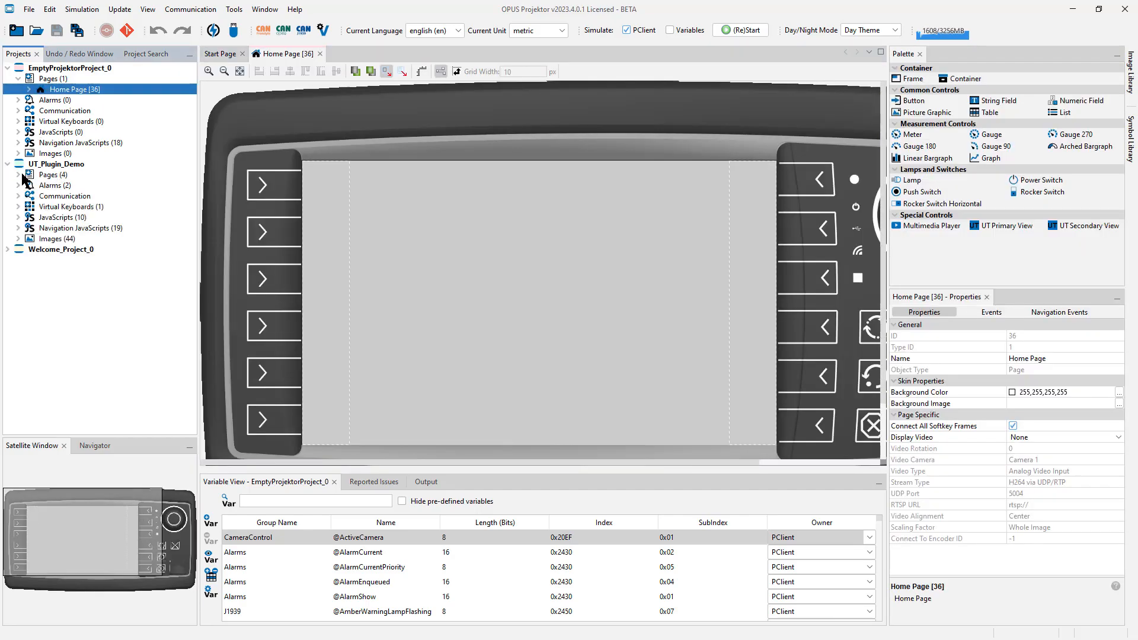
left_click(18, 175)
double_click(68, 186)
Expand Welcome_Project_0 down to its pages and open its Home Page
left_click(8, 292)
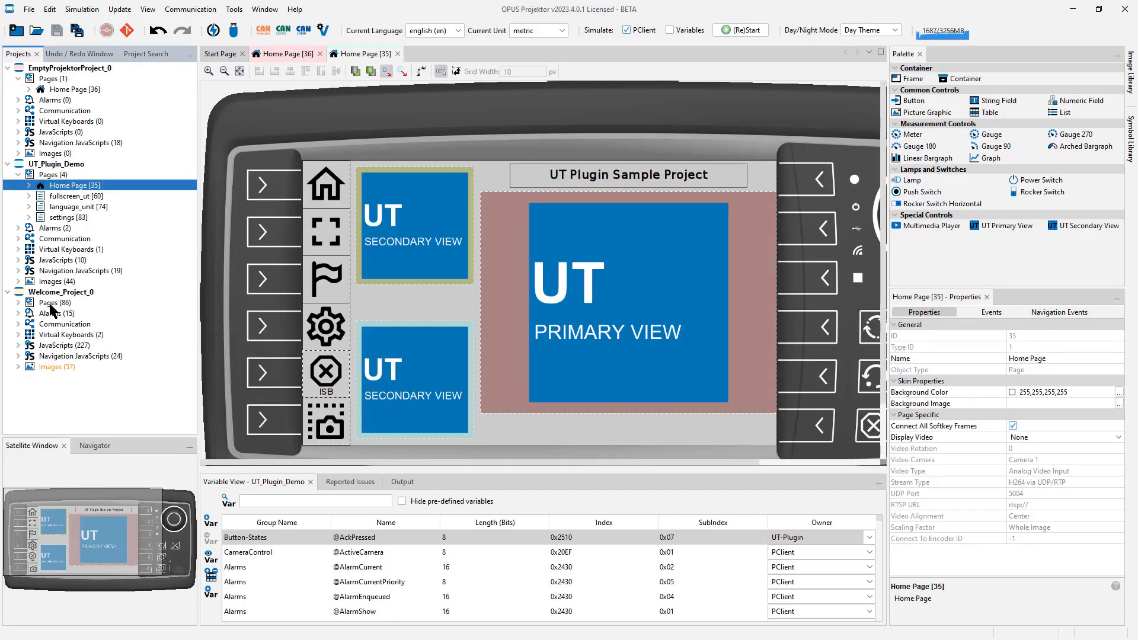
left_click(49, 303)
double_click(50, 304)
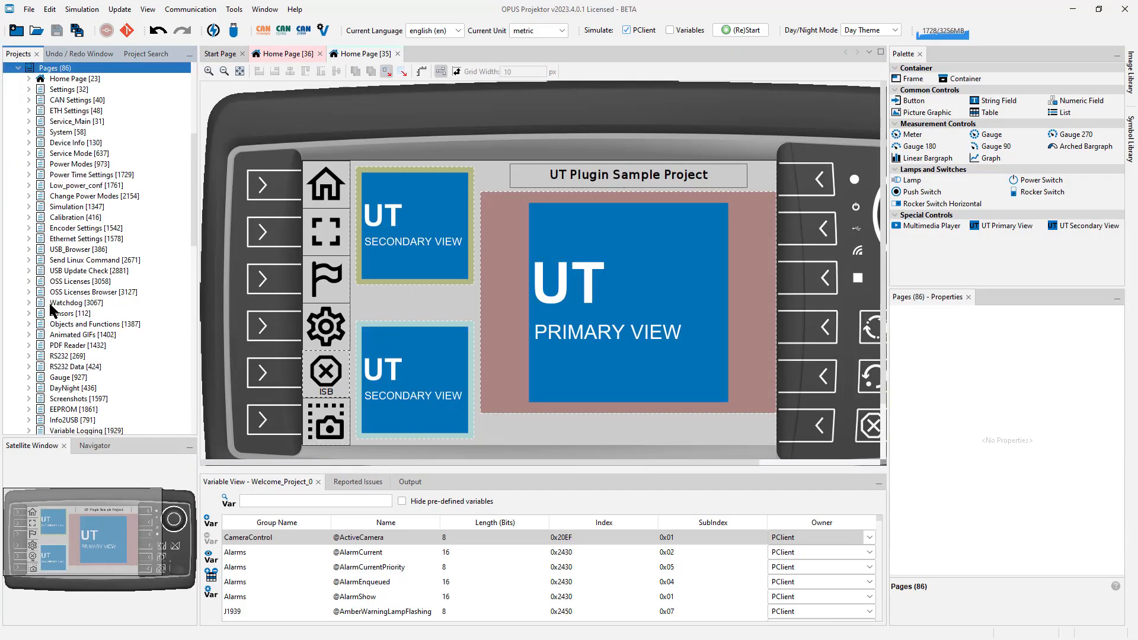
double_click(61, 80)
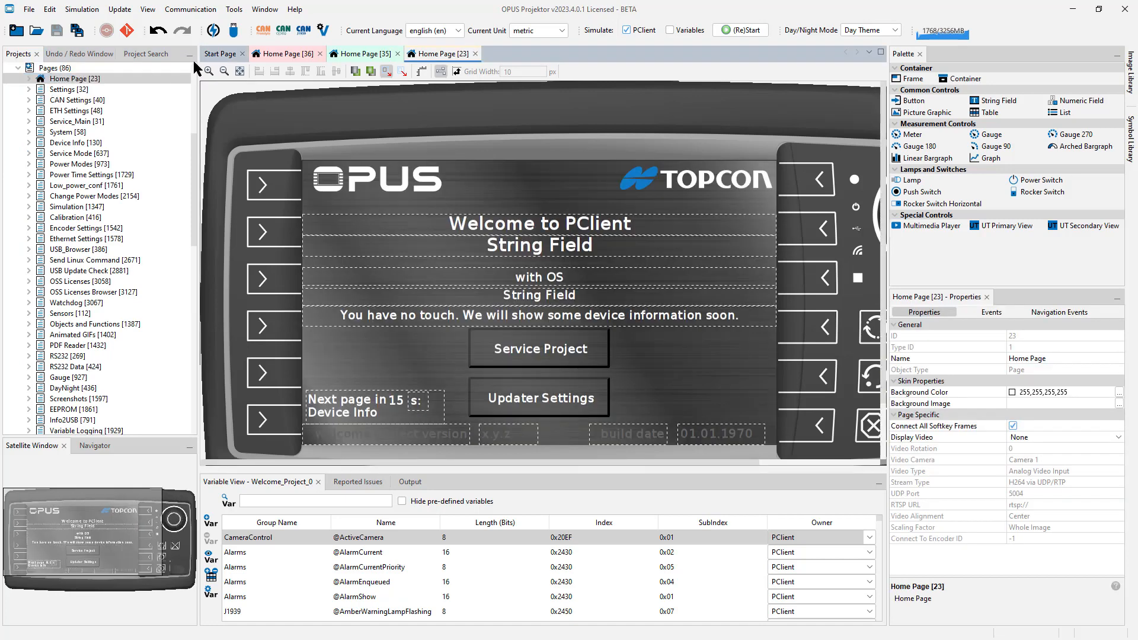
Return to the UT_Plugin_Demo home page and open the project's alarm_bg_color.js script in the editor
left_click(364, 54)
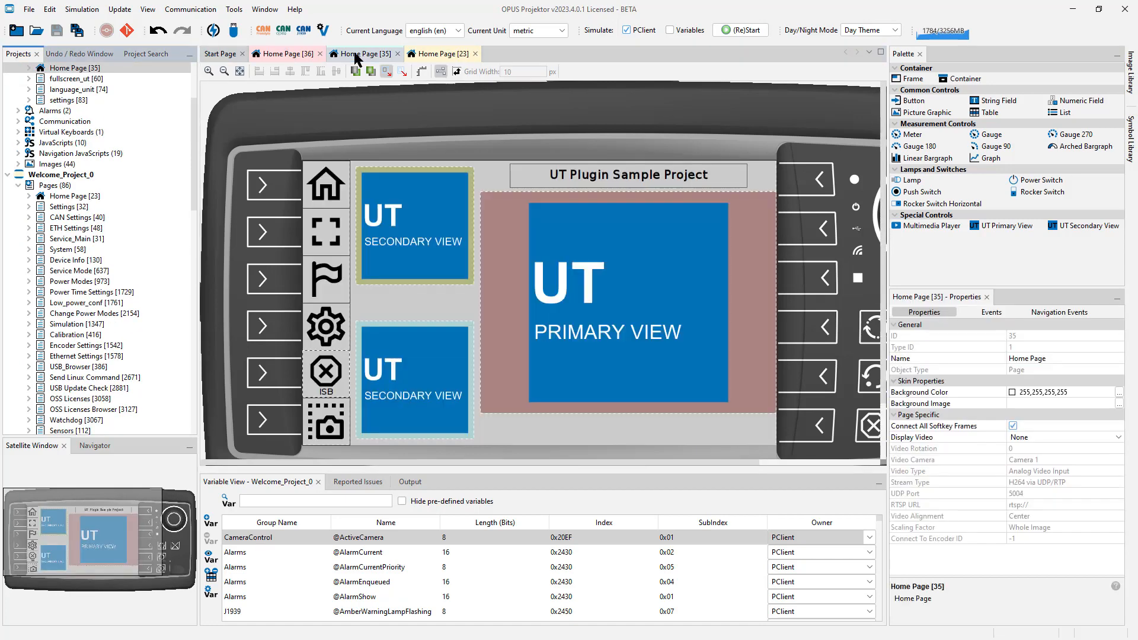
scroll(129, 179, "up", 7)
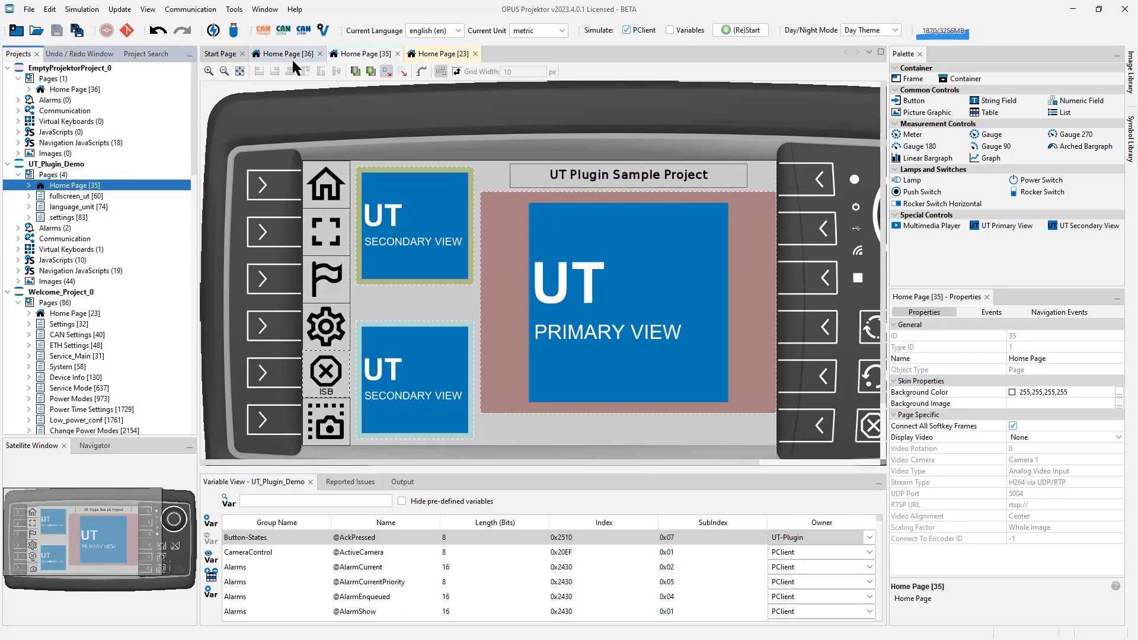
left_click(27, 260)
left_click(18, 260)
left_click(64, 272)
double_click(65, 275)
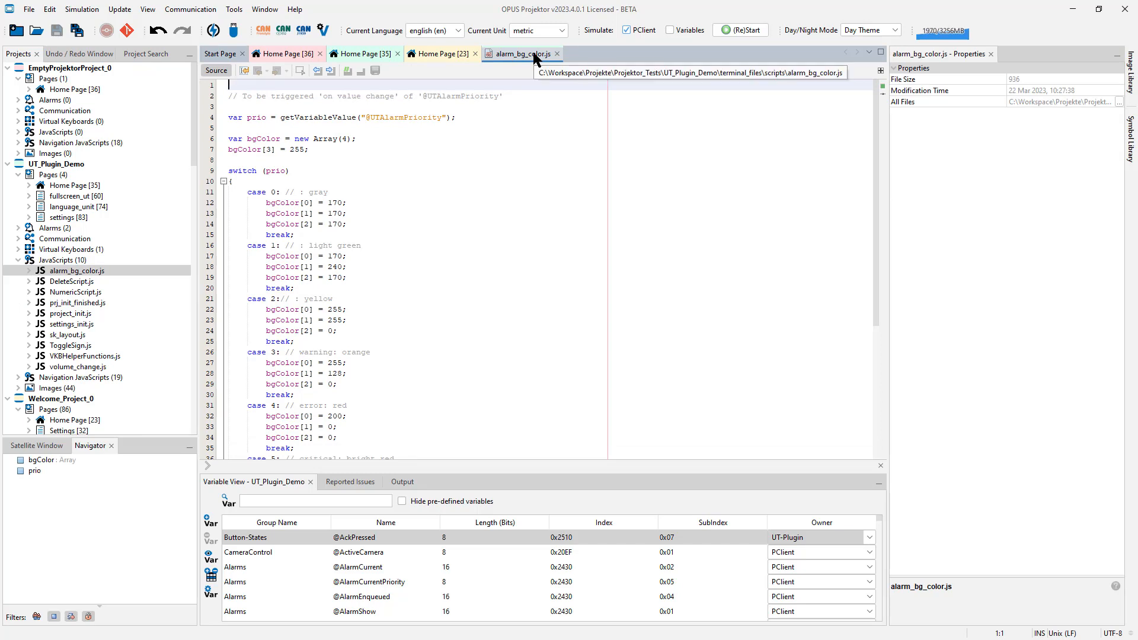
left_click(870, 52)
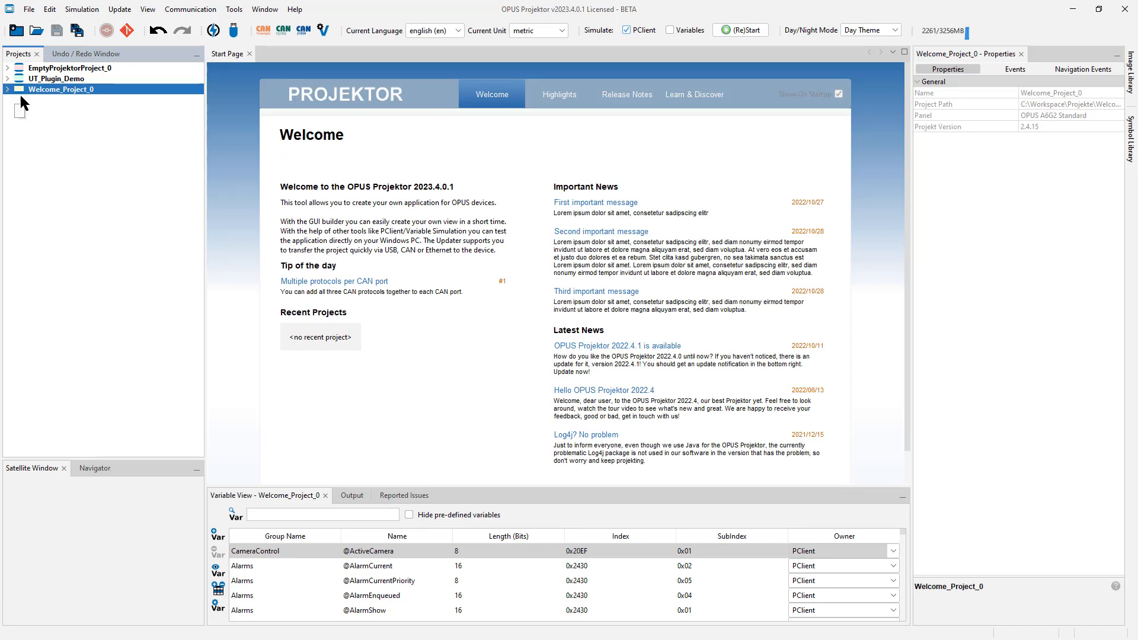
Examine EmptyProjektorProject_0's general properties, events and navigation events, widening the properties area enough to read the script names
double_click(12, 69)
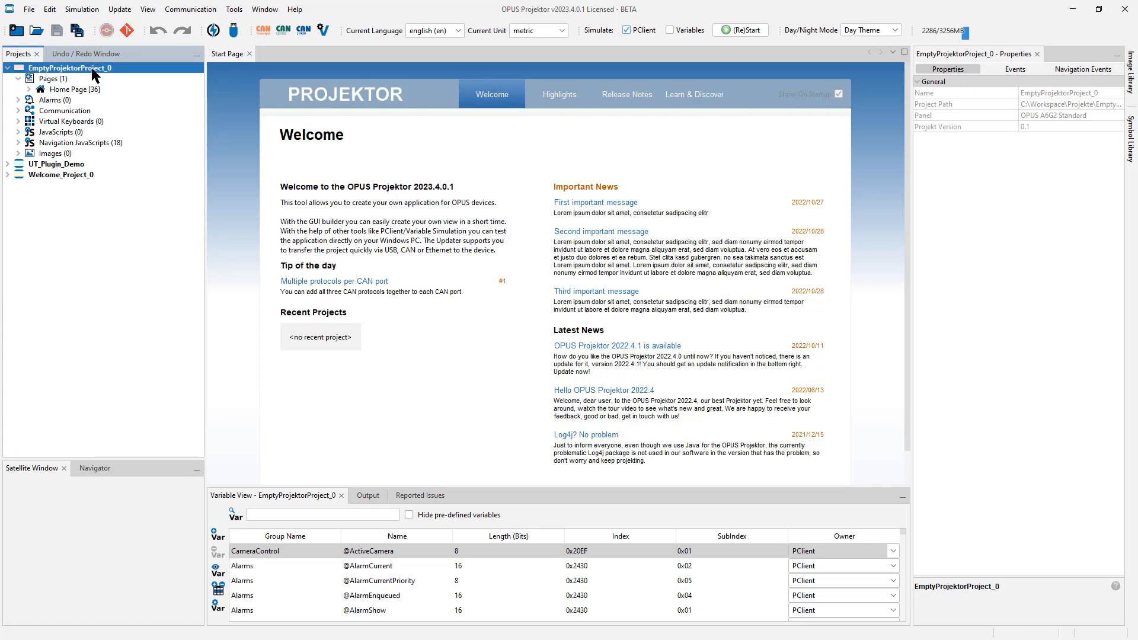
left_click(952, 69)
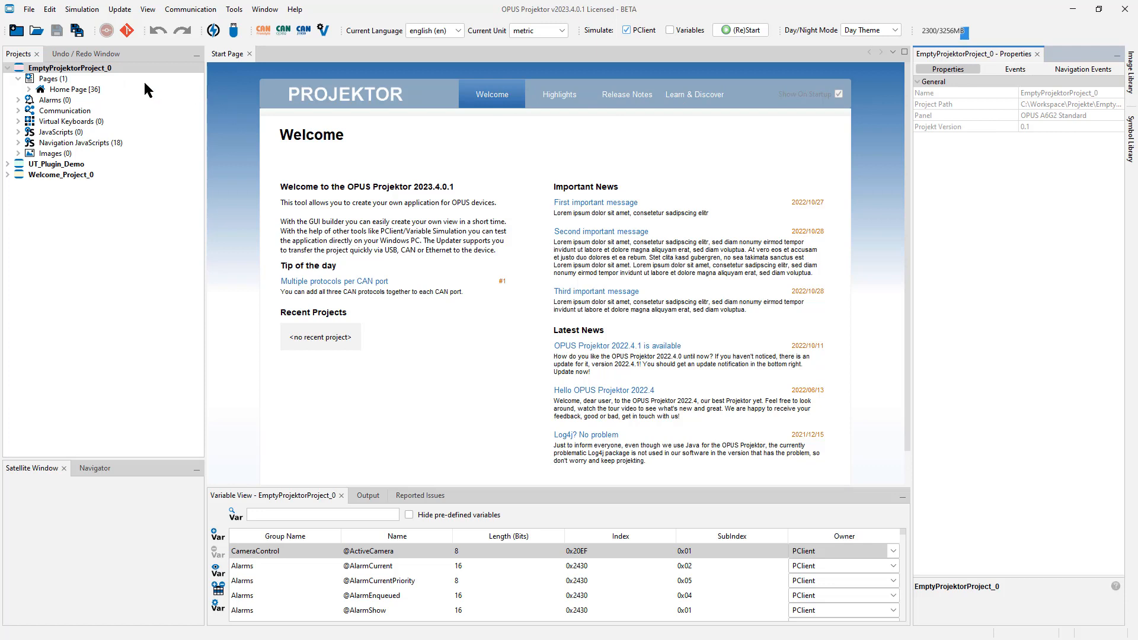
right_click(93, 69)
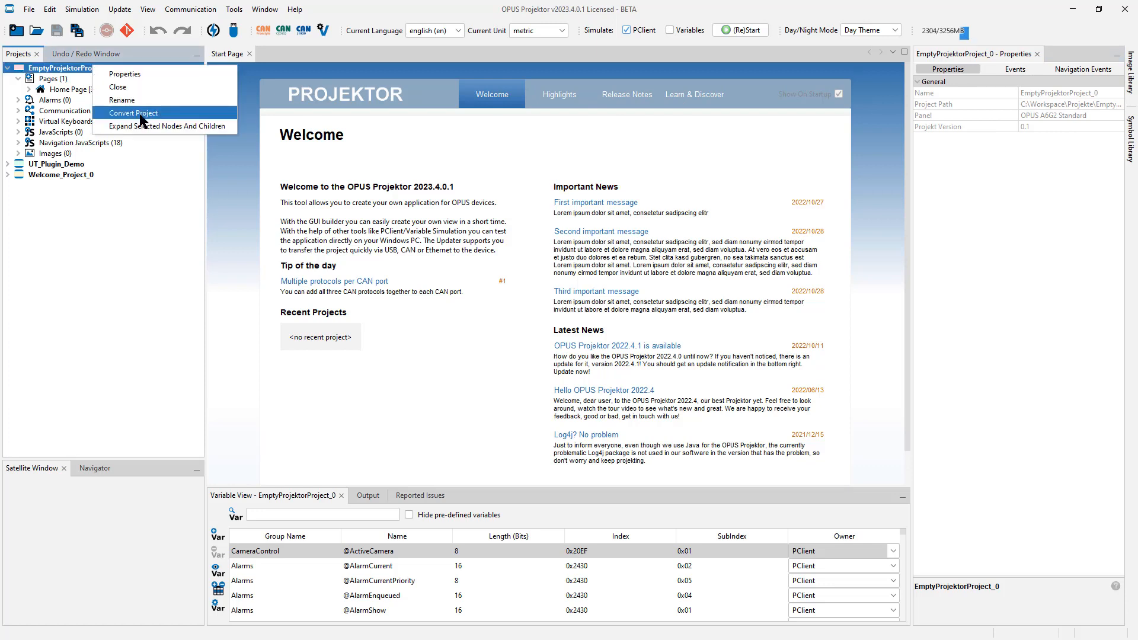
left_click(1022, 151)
left_click(1008, 69)
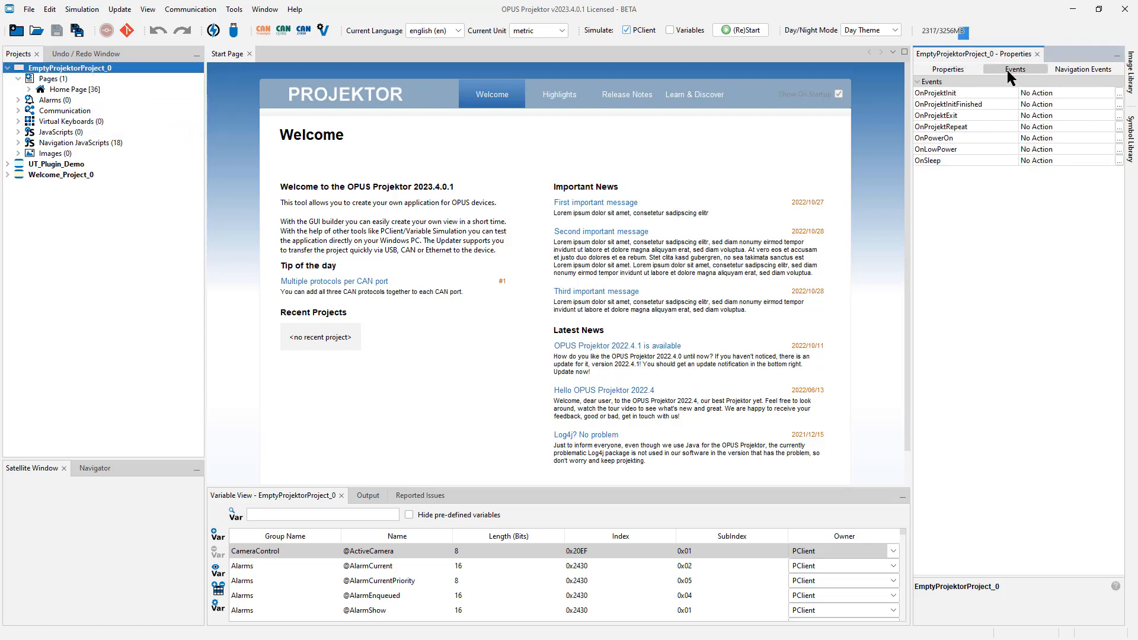
left_click(1084, 70)
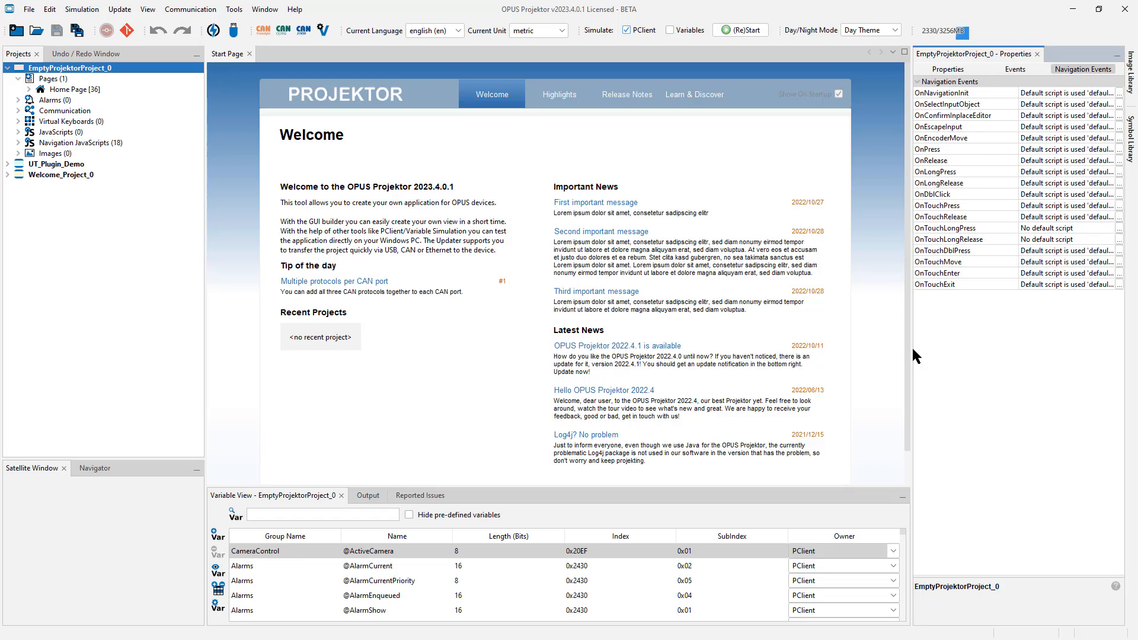
left_click_drag(911, 349, 719, 335)
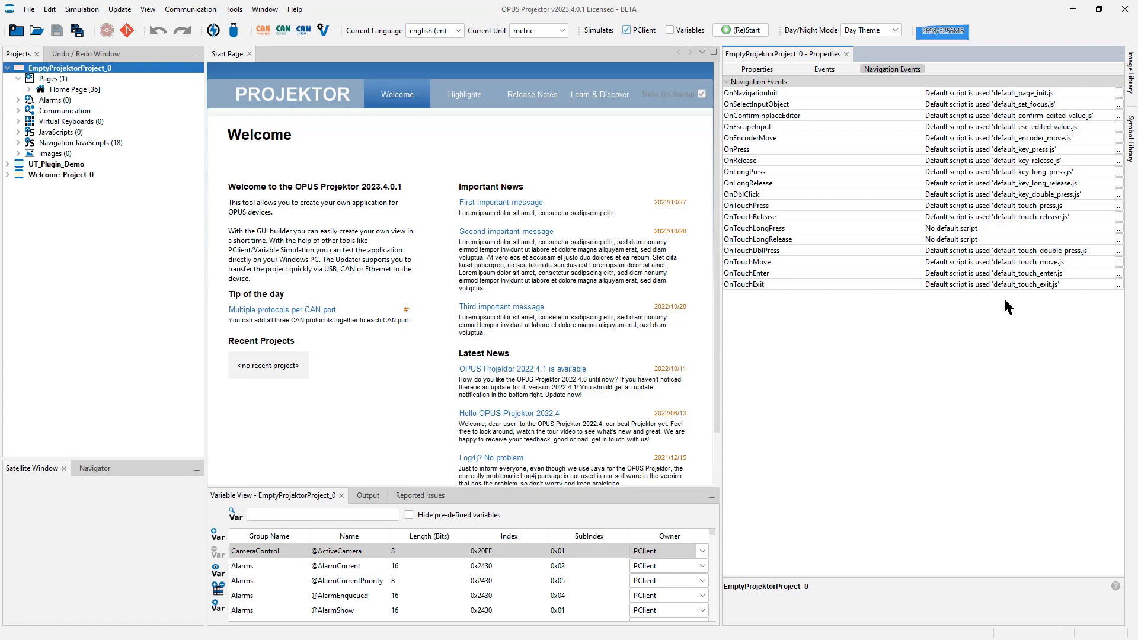
Collapse EmptyProjektorProject_0 and start the PClient simulation for Welcome_Project_0
left_click(7, 68)
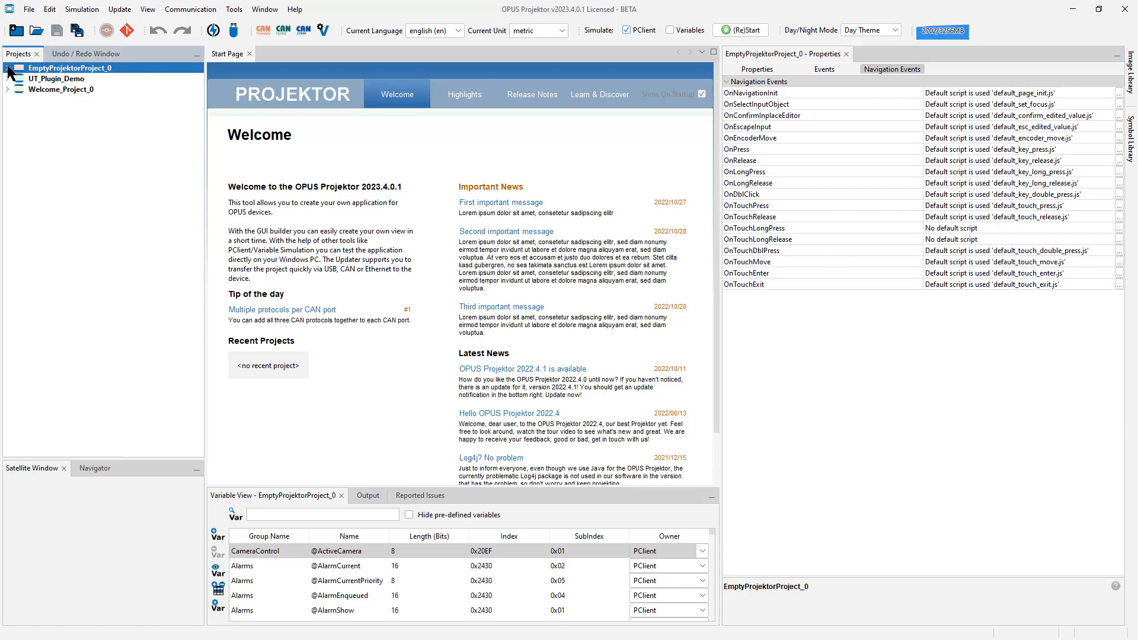
left_click(43, 90)
left_click(746, 29)
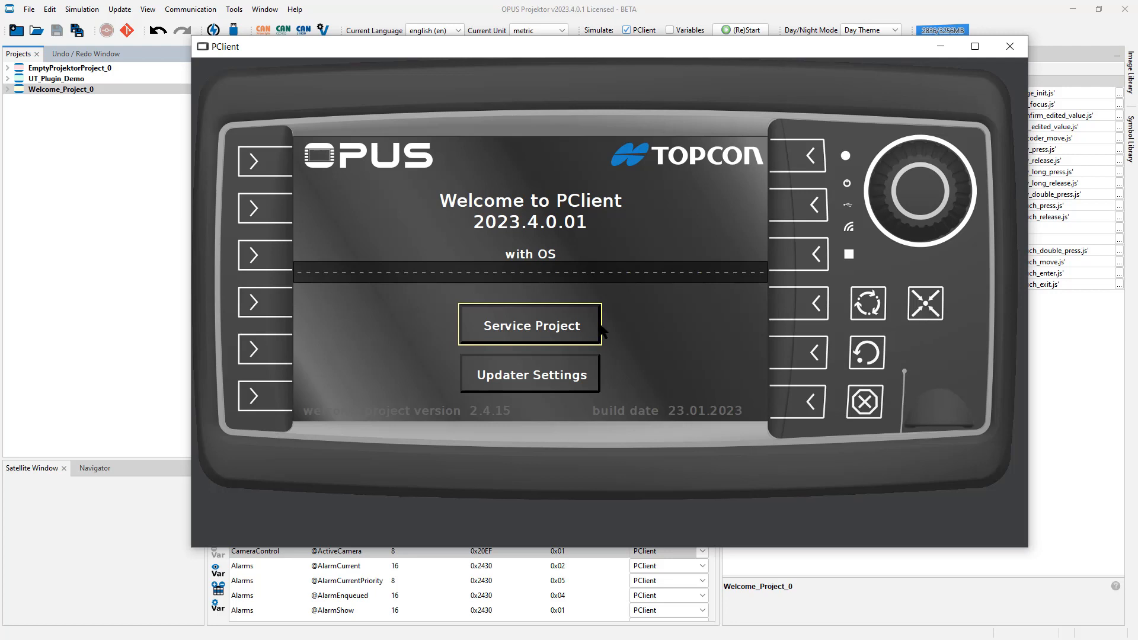
In the simulated Service Project, view the I/Os page and the System Ethernet Settings, returning to the welcome page with the device's Home key
left_click(572, 332)
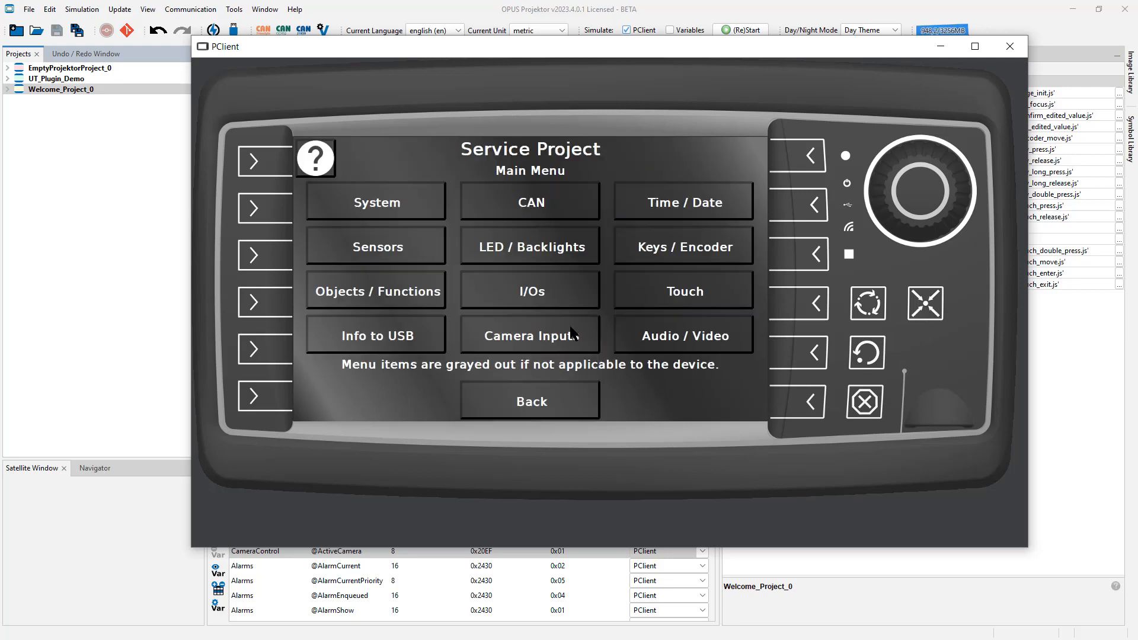
left_click(569, 290)
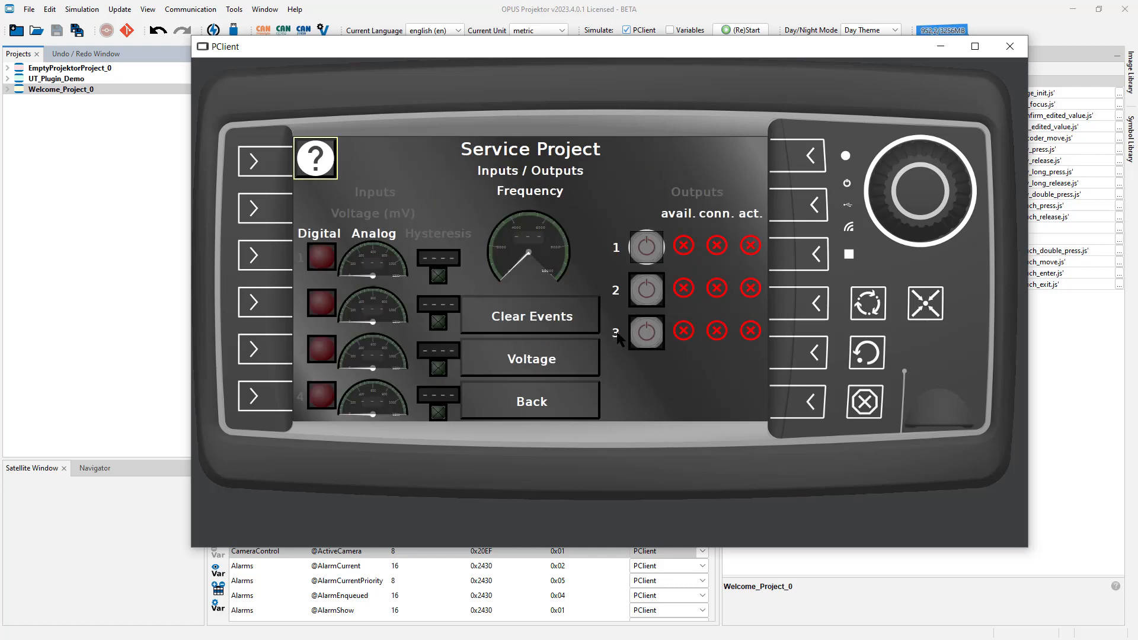
left_click(569, 399)
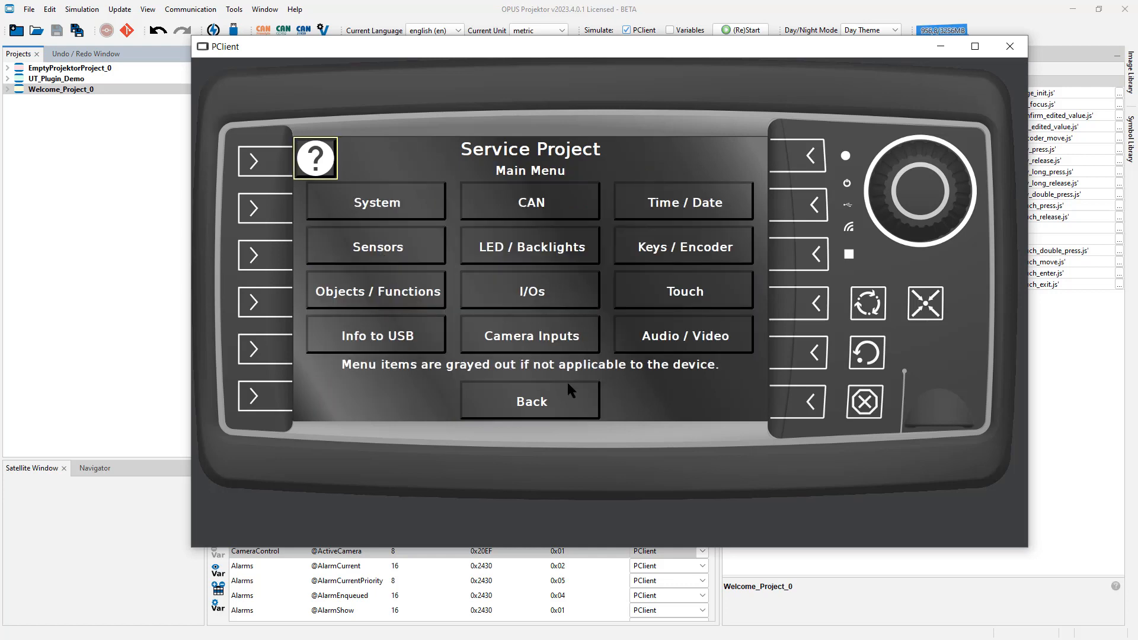
left_click(395, 211)
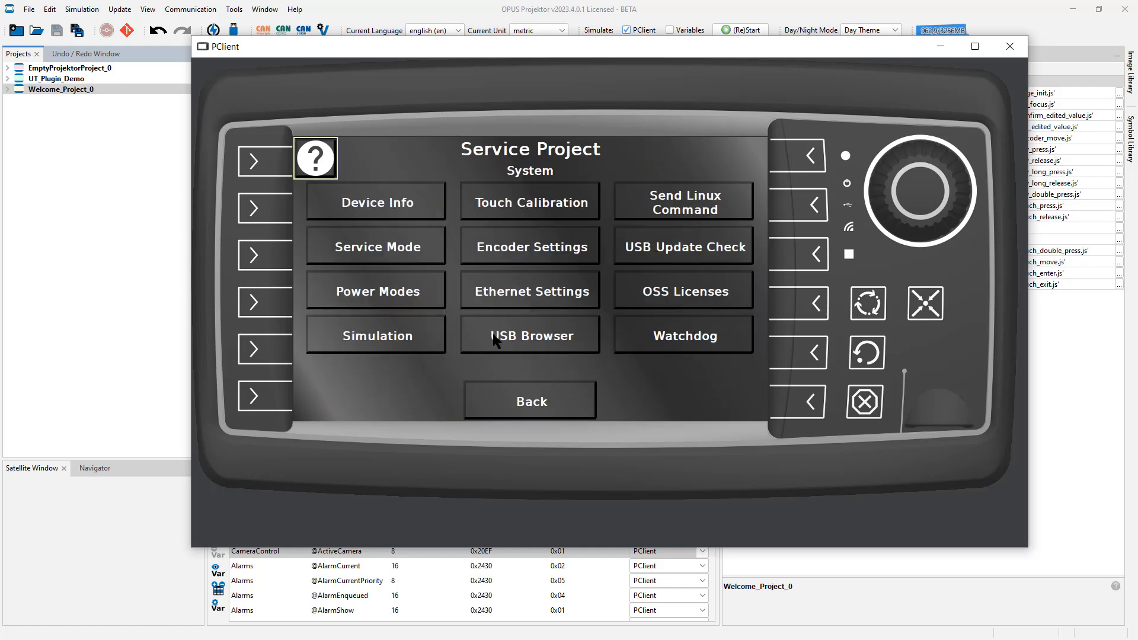
left_click(560, 291)
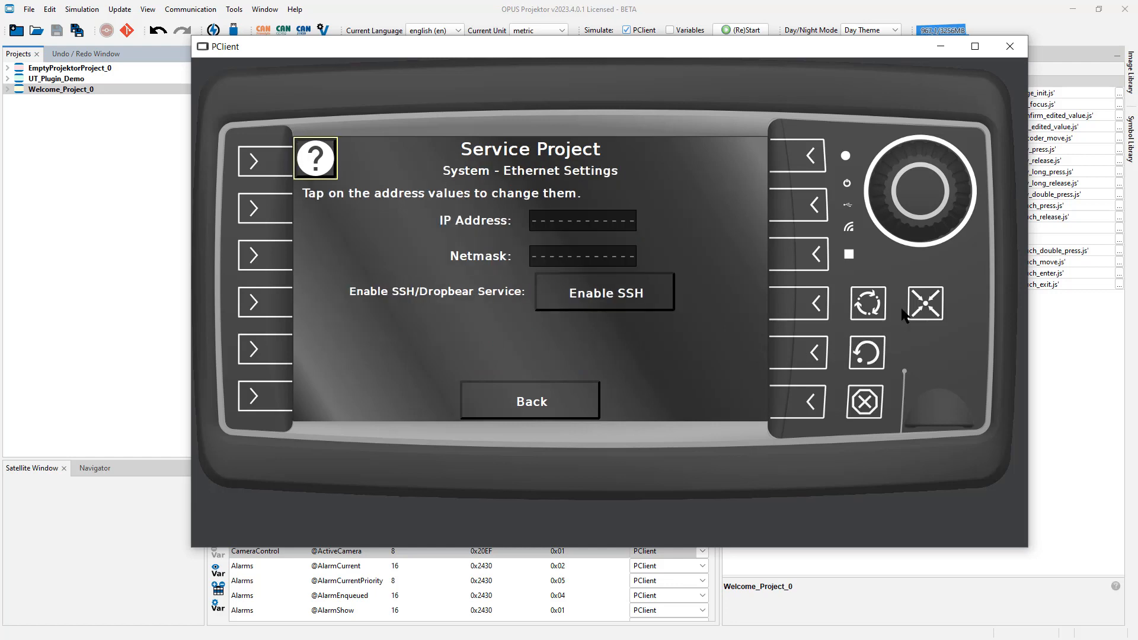
left_click(925, 310)
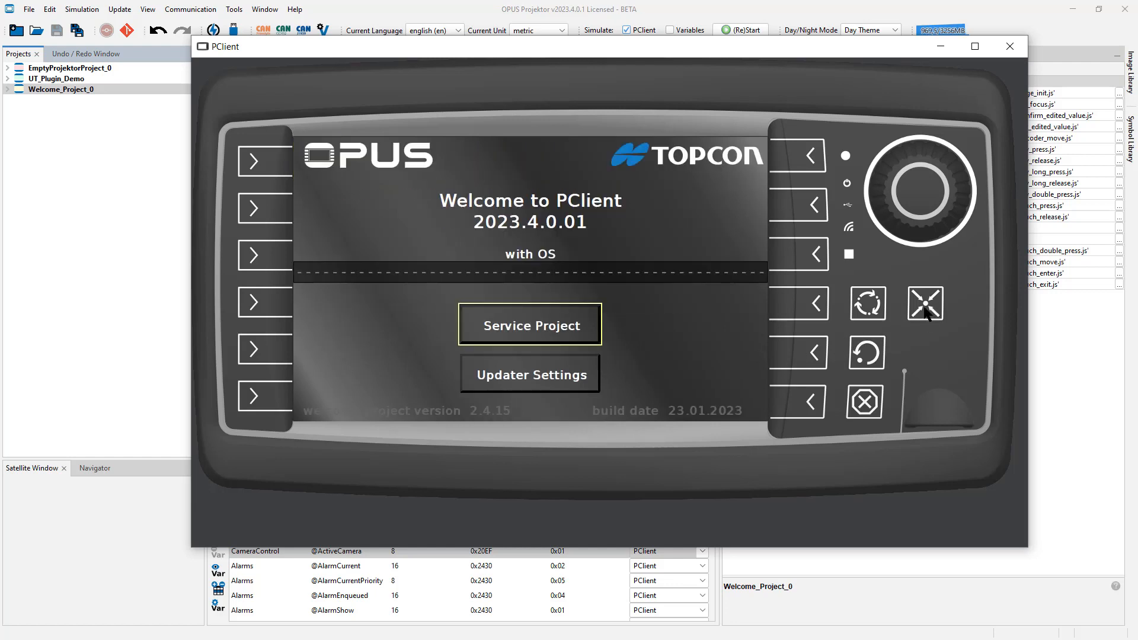
Reopen the Ethernet Settings in the Service Project and go back page by page to the welcome page with the device's ESC key
left_click(545, 336)
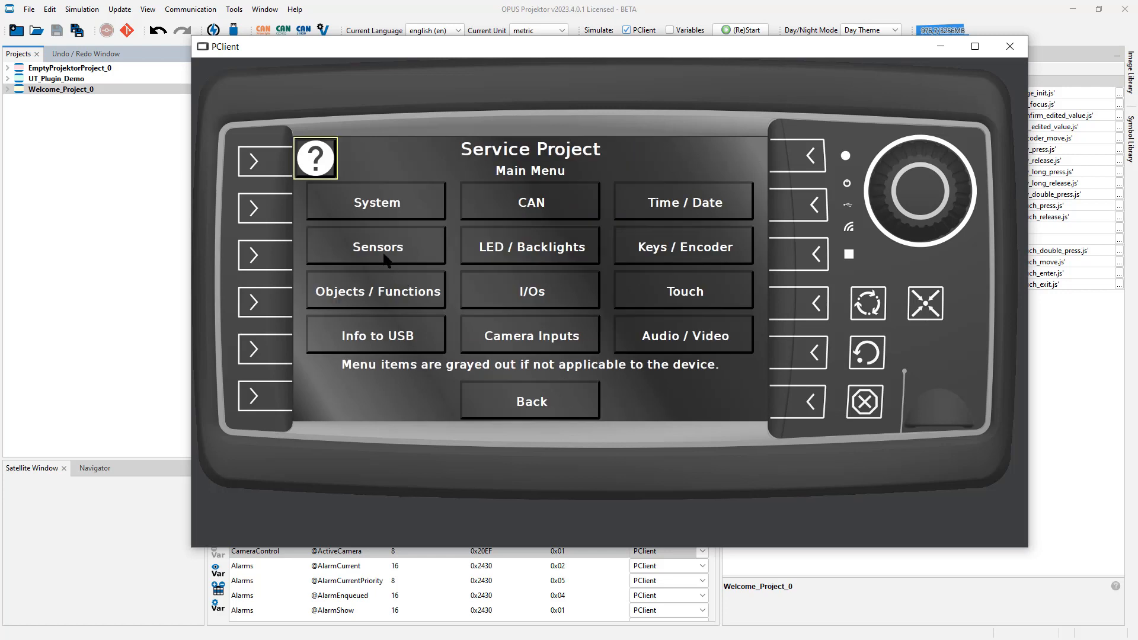
left_click(400, 220)
left_click(528, 295)
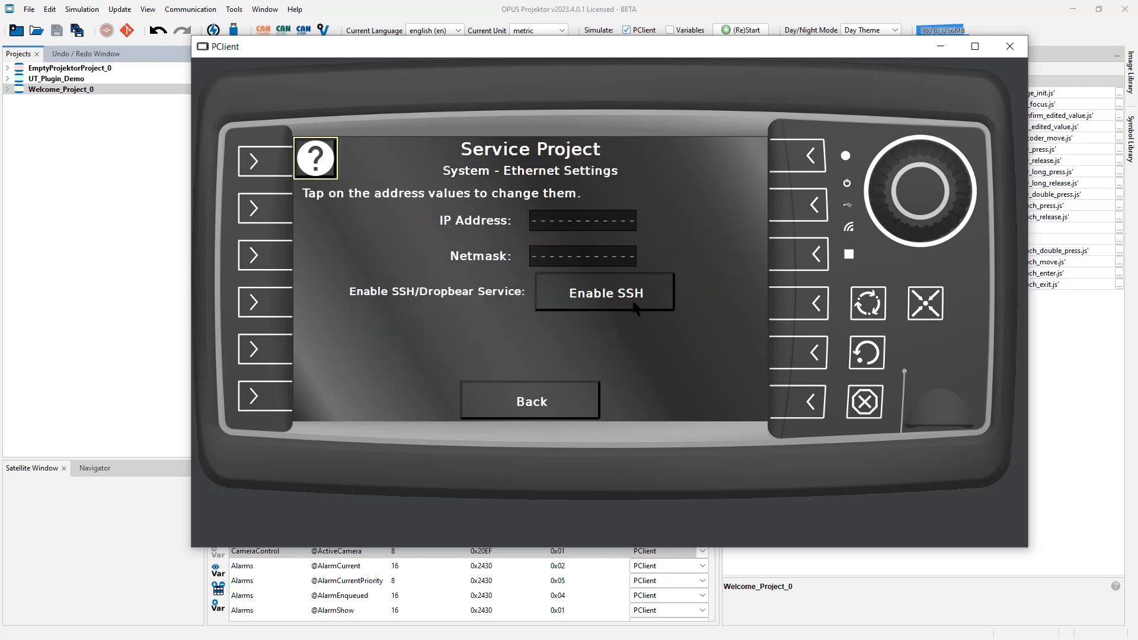
left_click(867, 362)
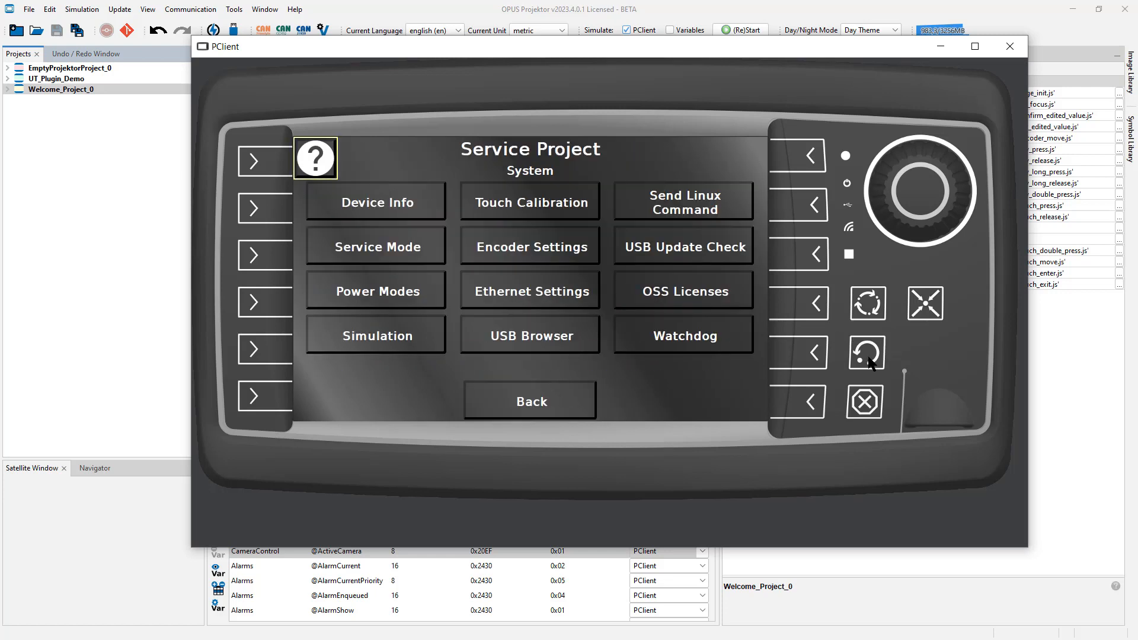
left_click(868, 362)
left_click(867, 362)
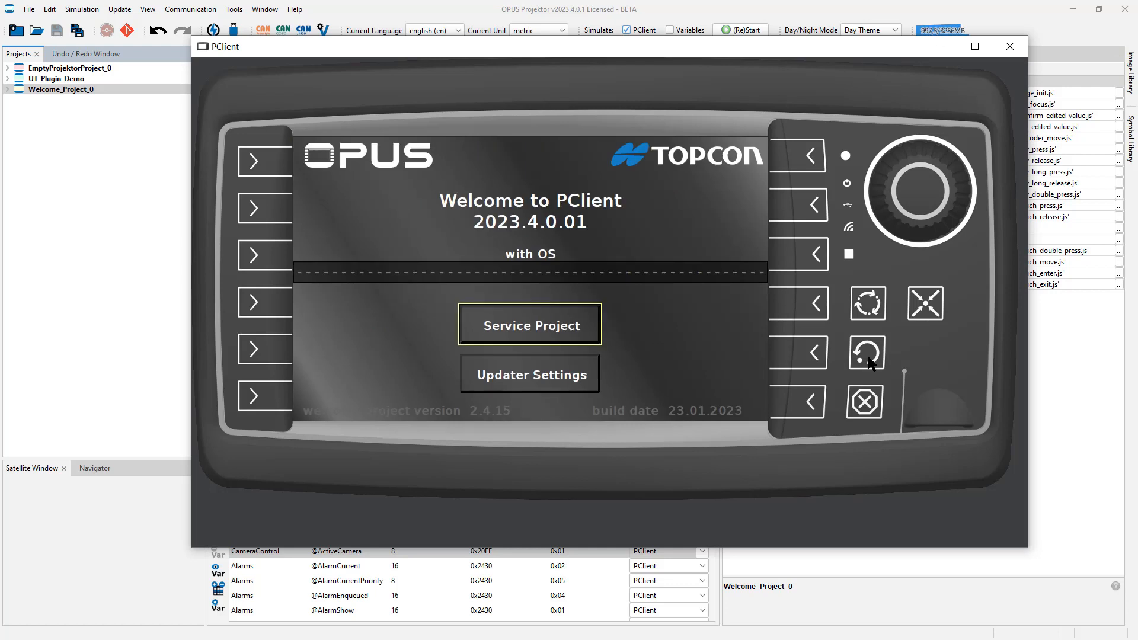
Try out input on the first numeric field of the Day / Night Mode page under Objects / Functions, escape the edit and return home
left_click(521, 335)
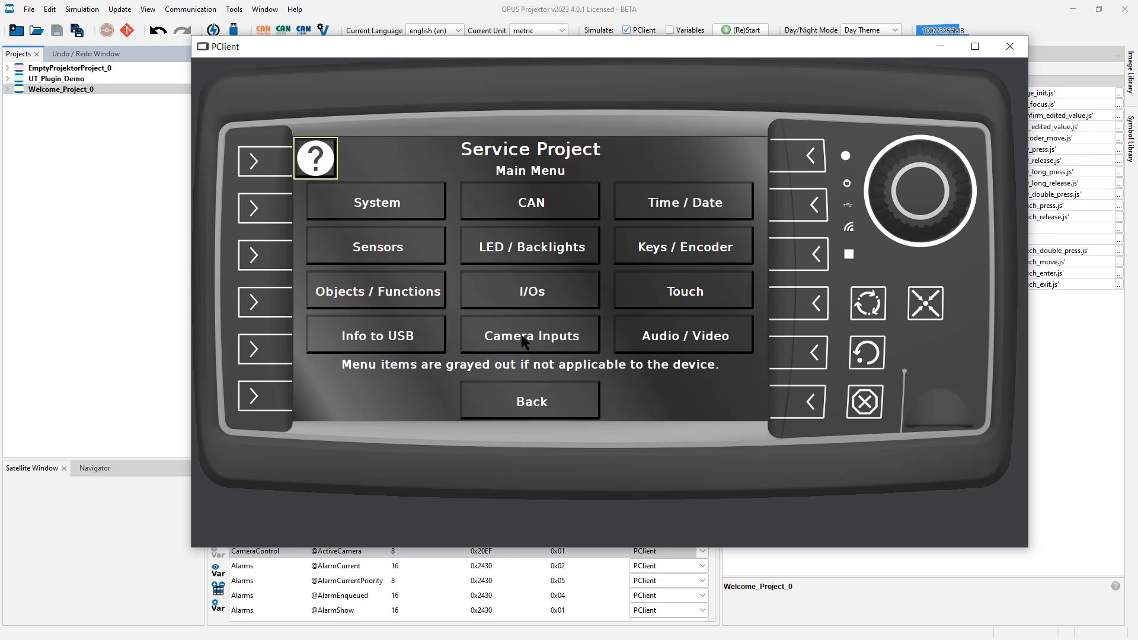
left_click(389, 296)
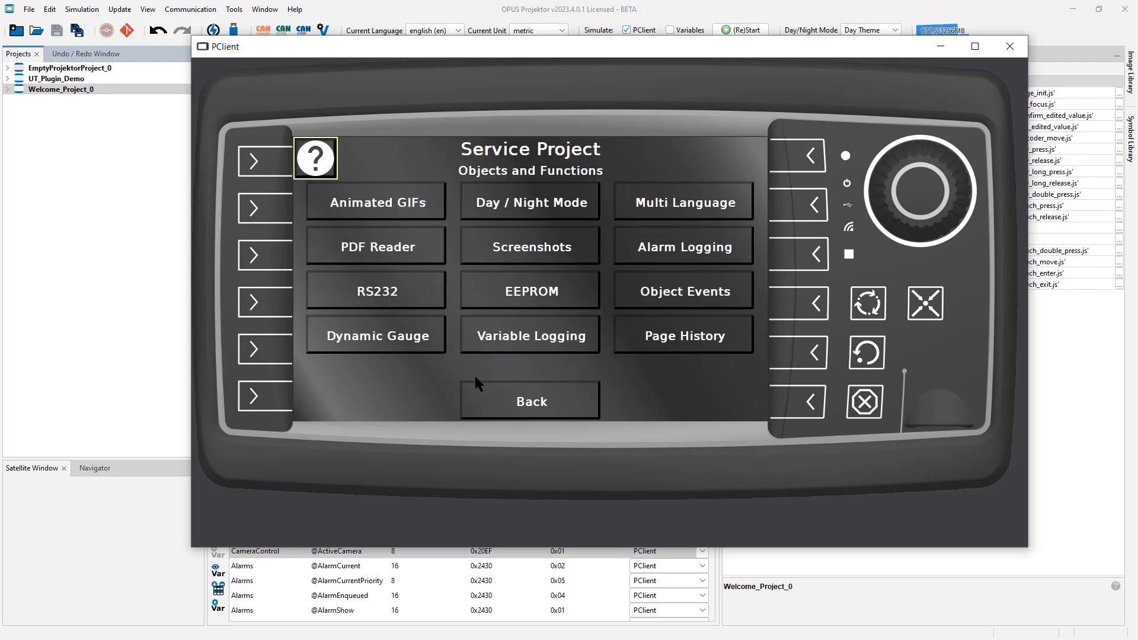
left_click(529, 207)
left_click(356, 303)
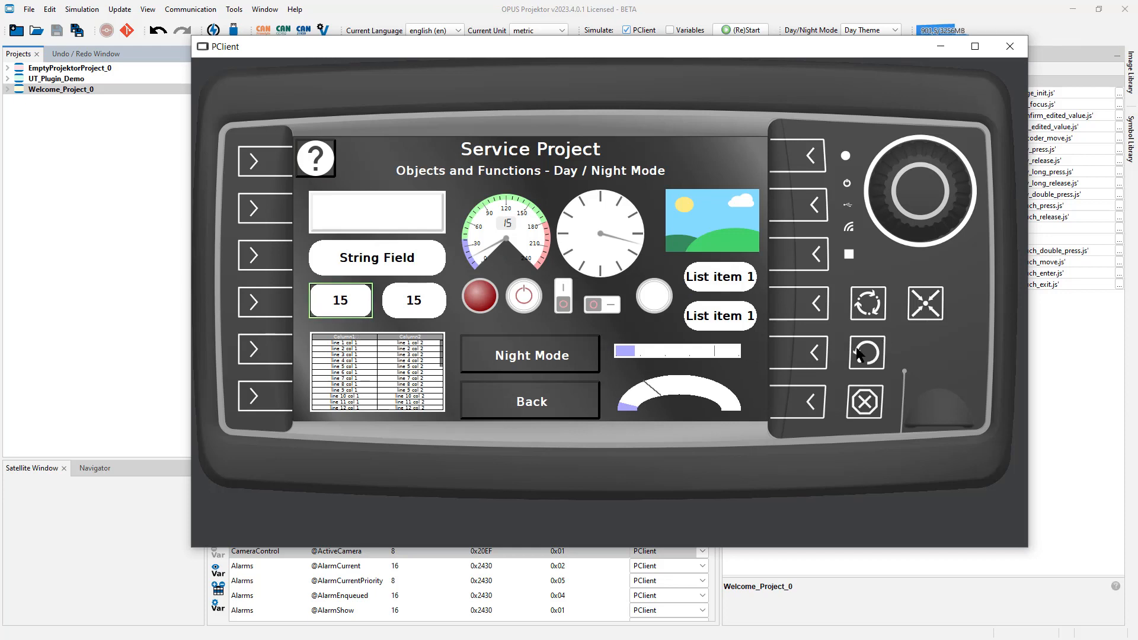
scroll(875, 238, "up", 3)
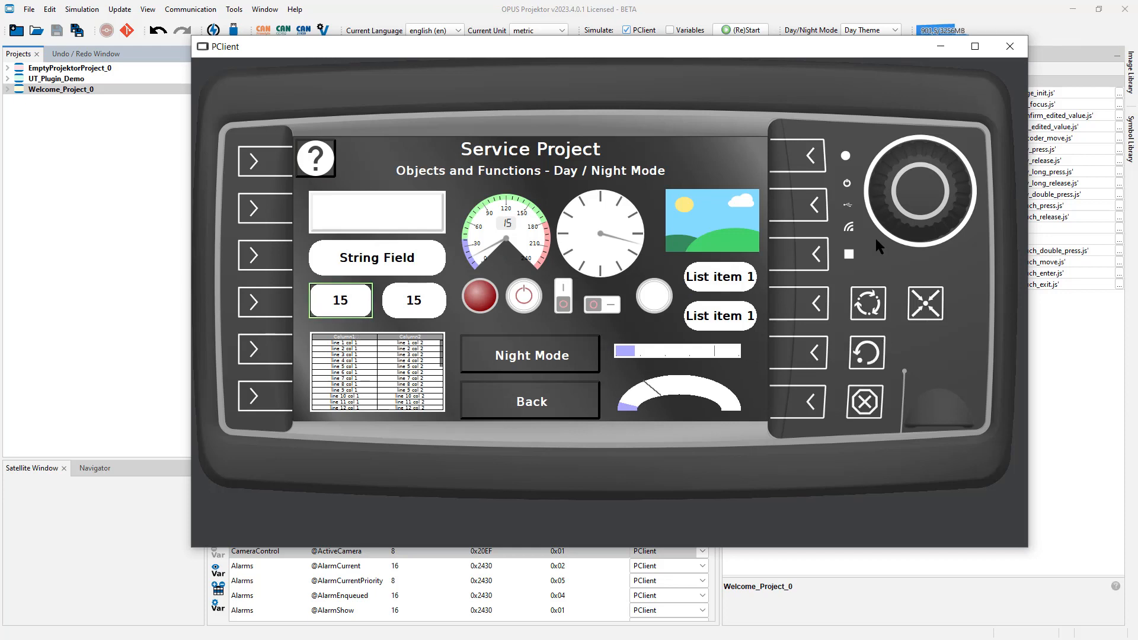
left_click(869, 361)
left_click(924, 308)
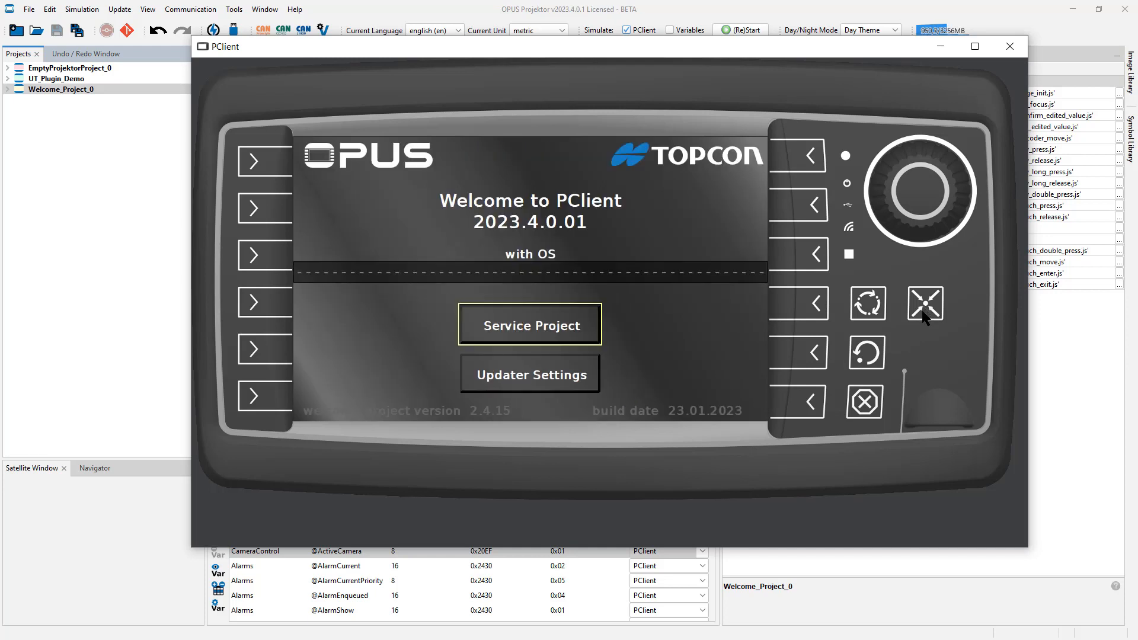
Open the Service Project's Keys / Encoder page and test a short press of soft key 1
left_click(549, 330)
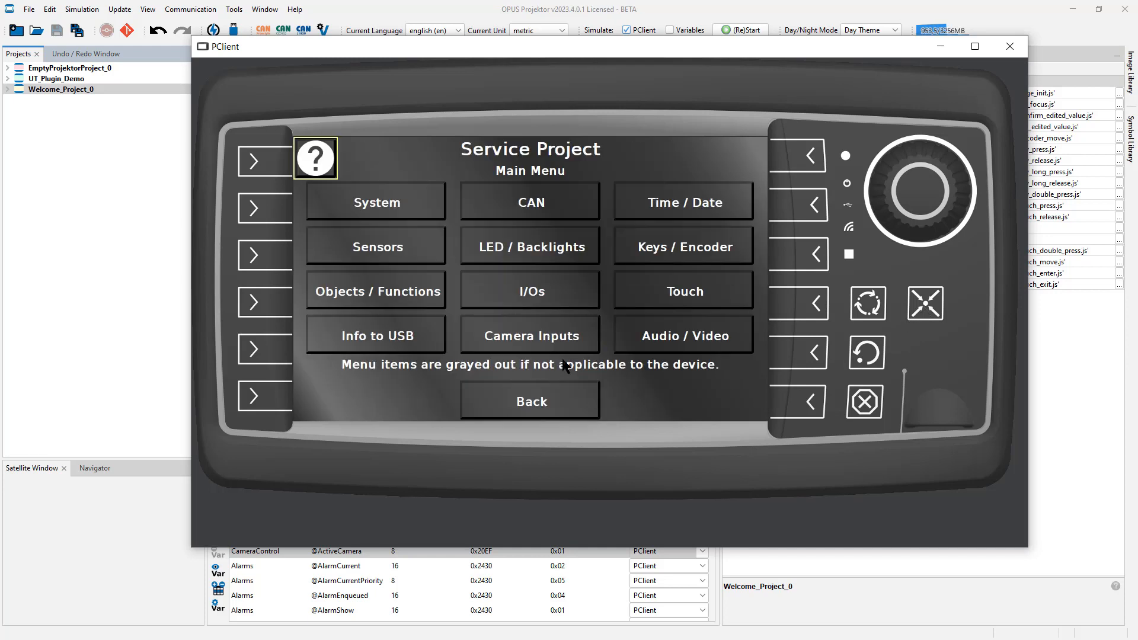
left_click(694, 259)
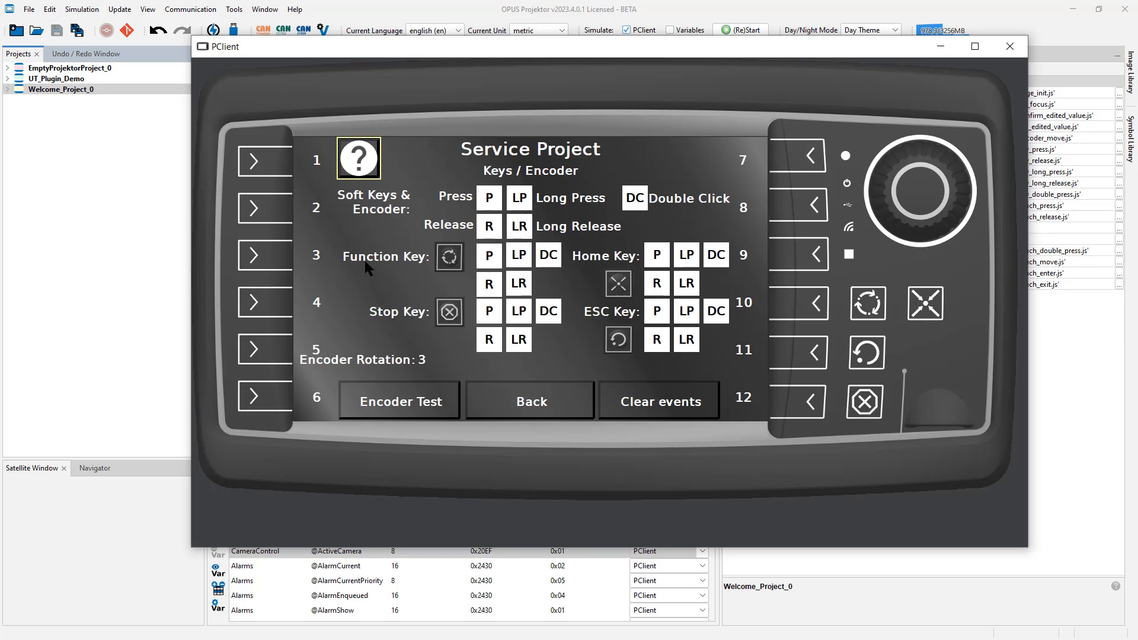
left_click(261, 167)
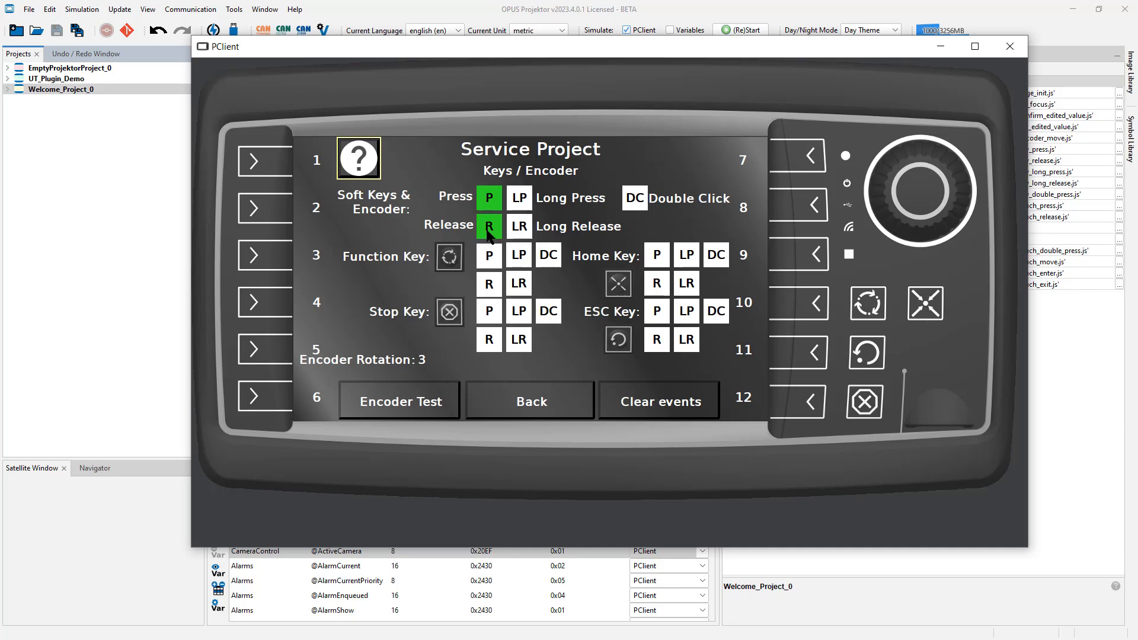
Test a long press and a double press of soft key 1 on the Keys / Encoder page, clearing the events after each
left_click(262, 168)
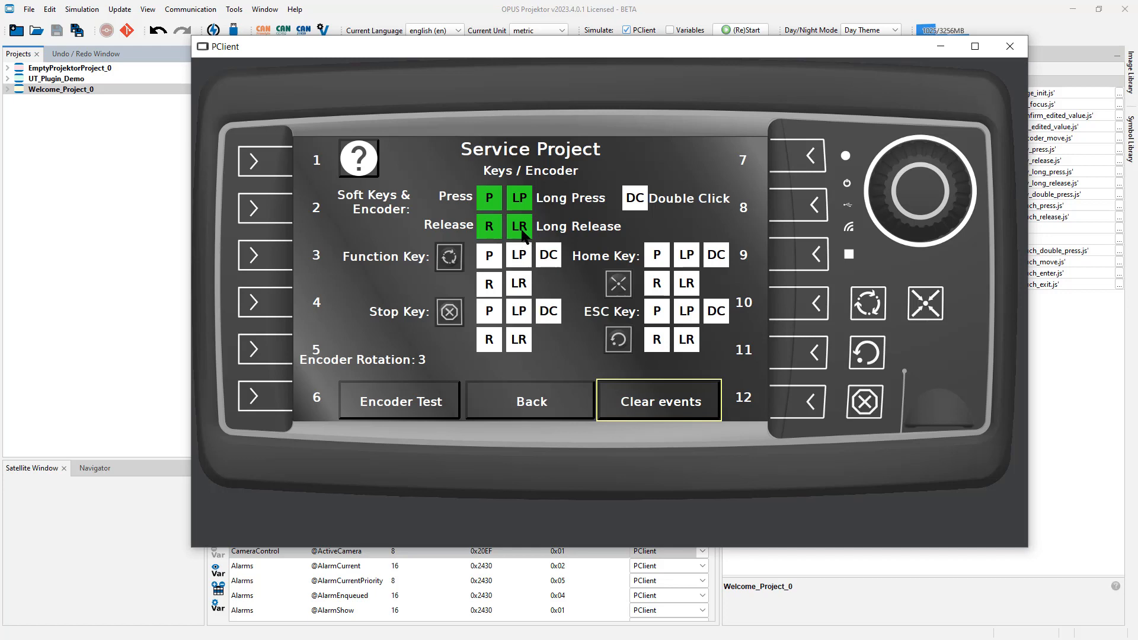
left_click(664, 405)
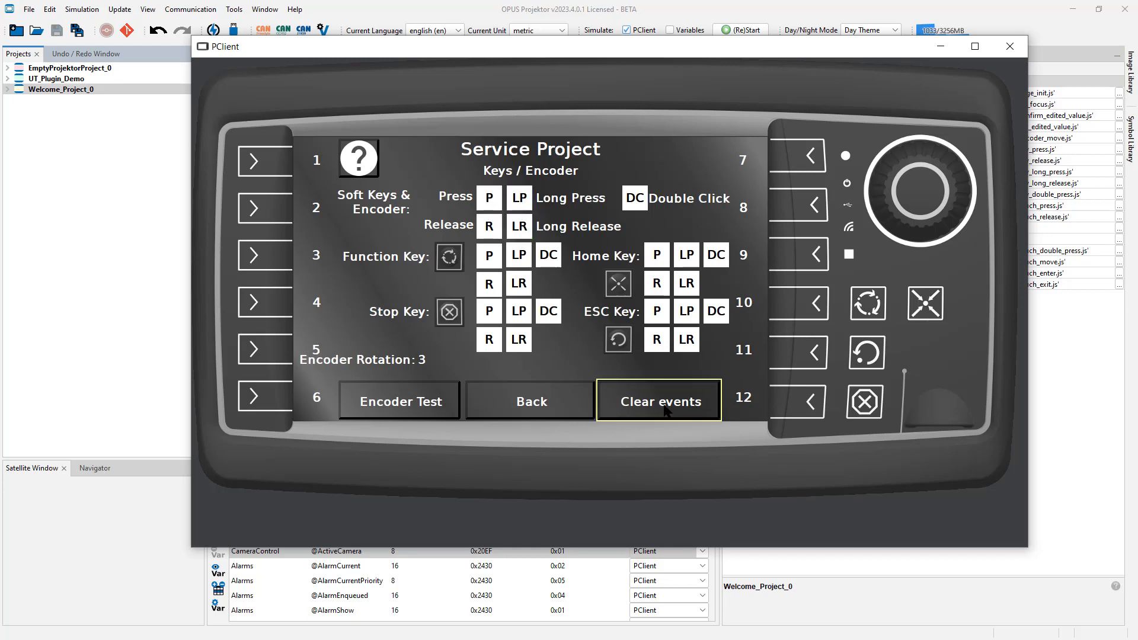
double_click(274, 160)
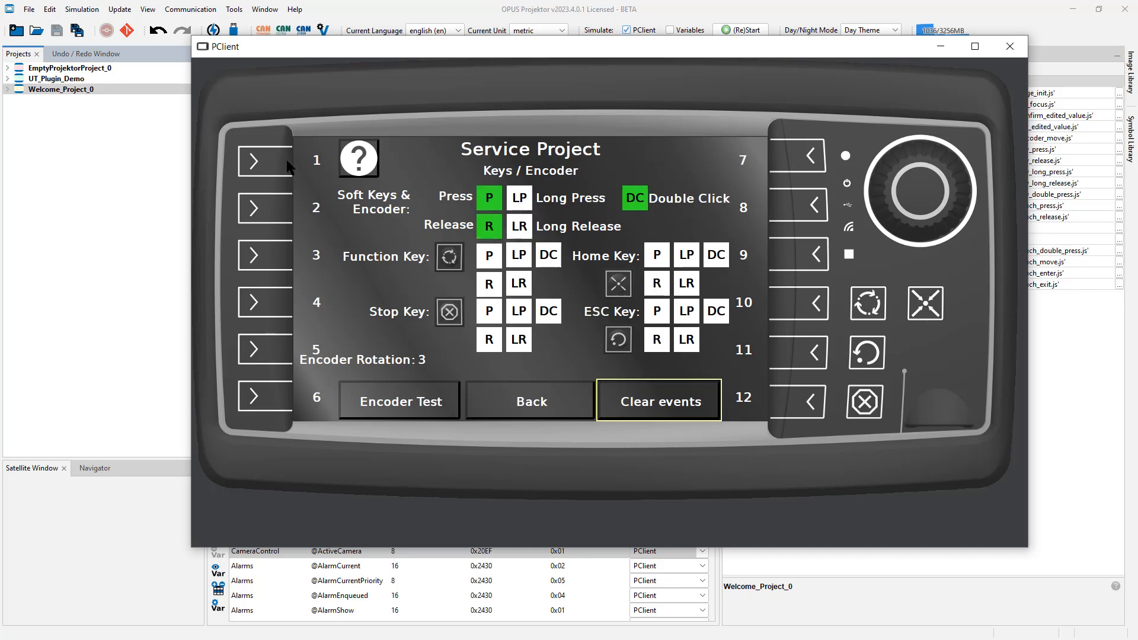
left_click(667, 405)
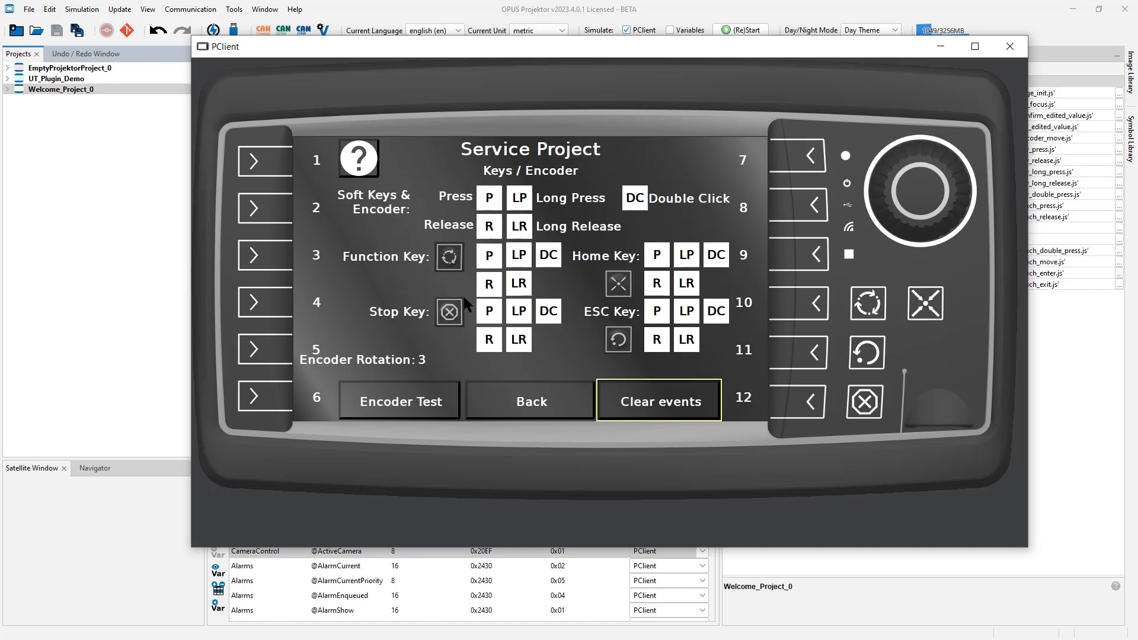
Test short, long and double presses of the device's Function key on the Keys / Encoder page and clear the events
left_click(868, 308)
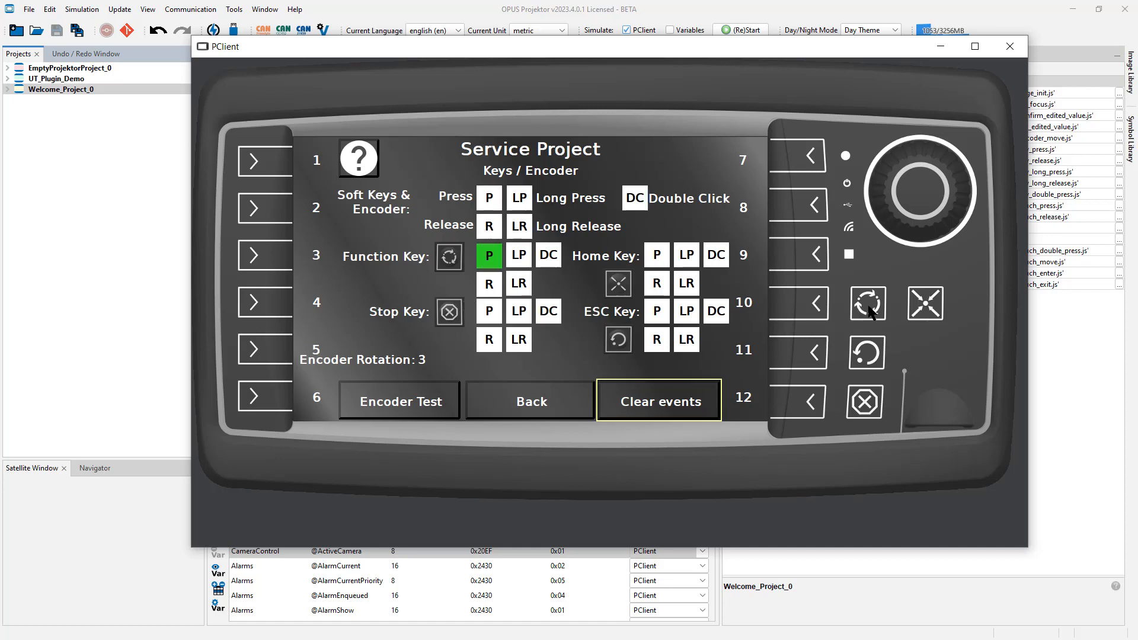
left_click(869, 309)
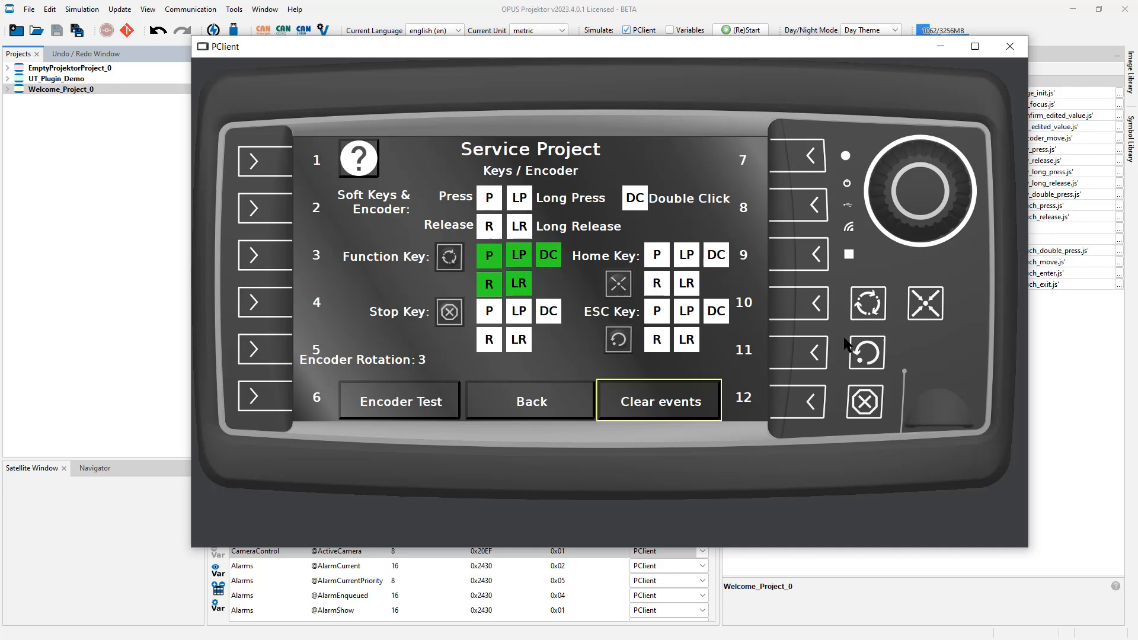
left_click(666, 409)
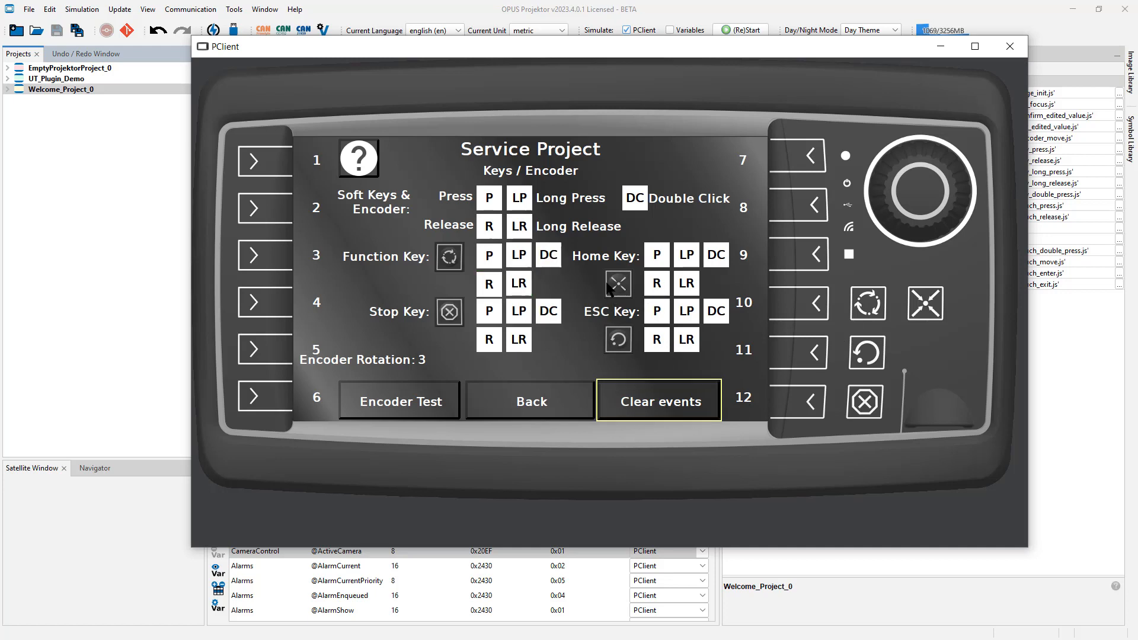
Test short, long and double presses of the device's Home key, return to the Keys / Encoder page and close the PClient simulation
left_click(930, 308)
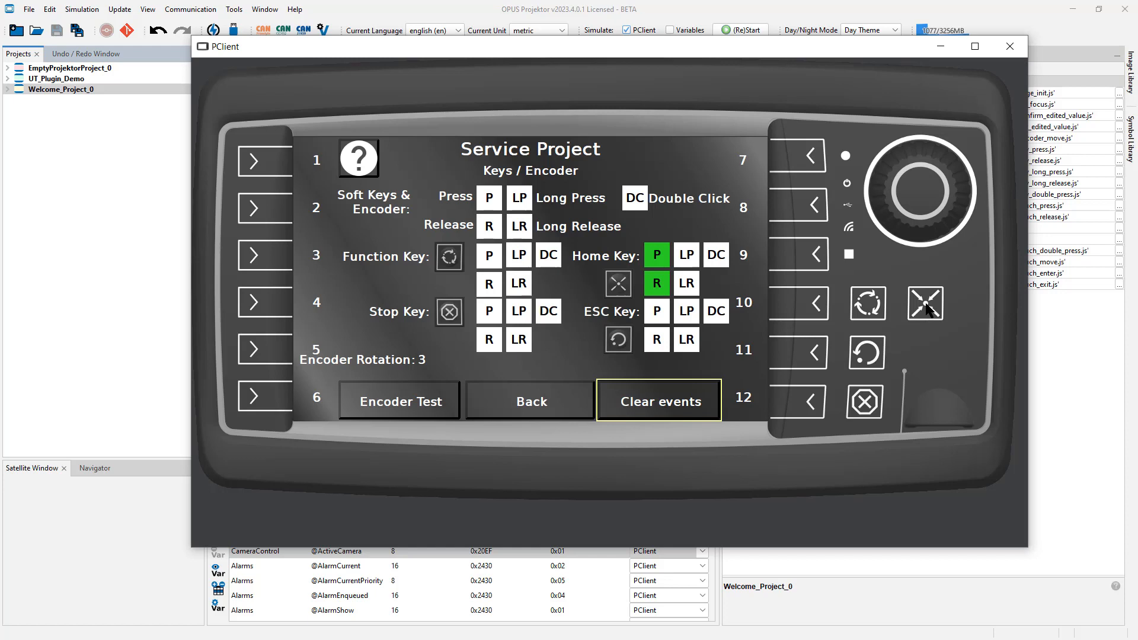
left_click(927, 309)
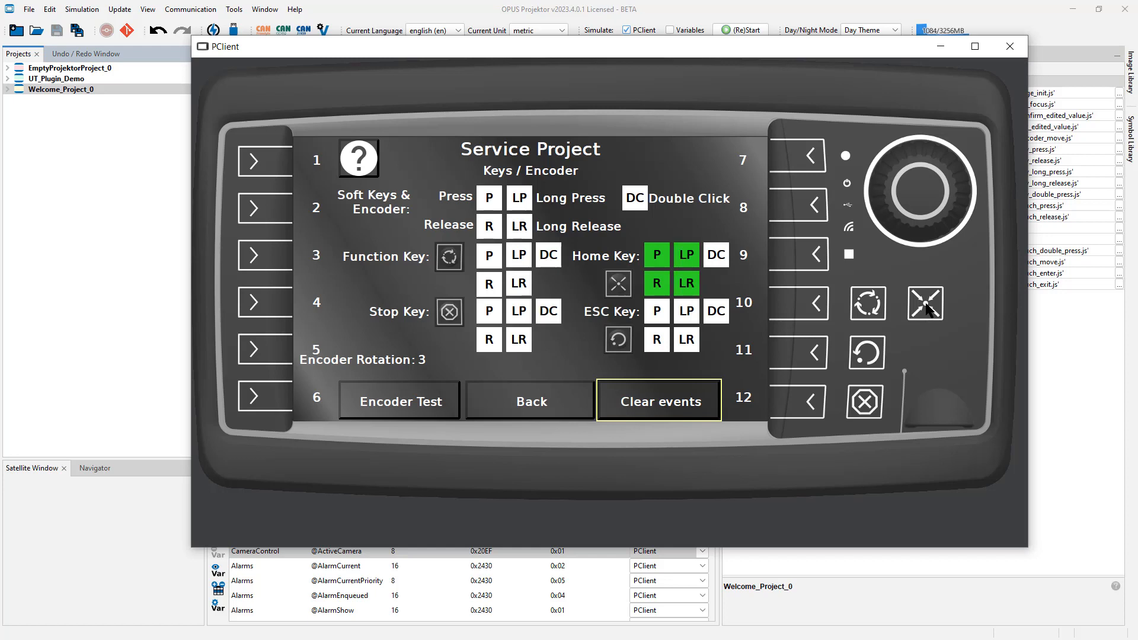
double_click(927, 308)
double_click(865, 354)
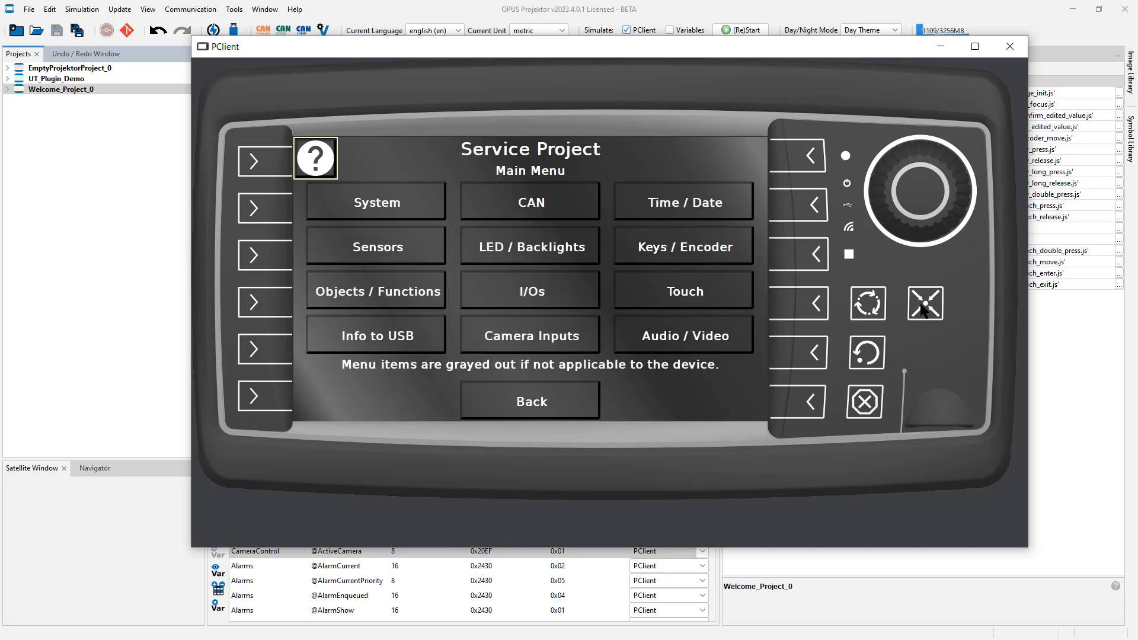
left_click(708, 255)
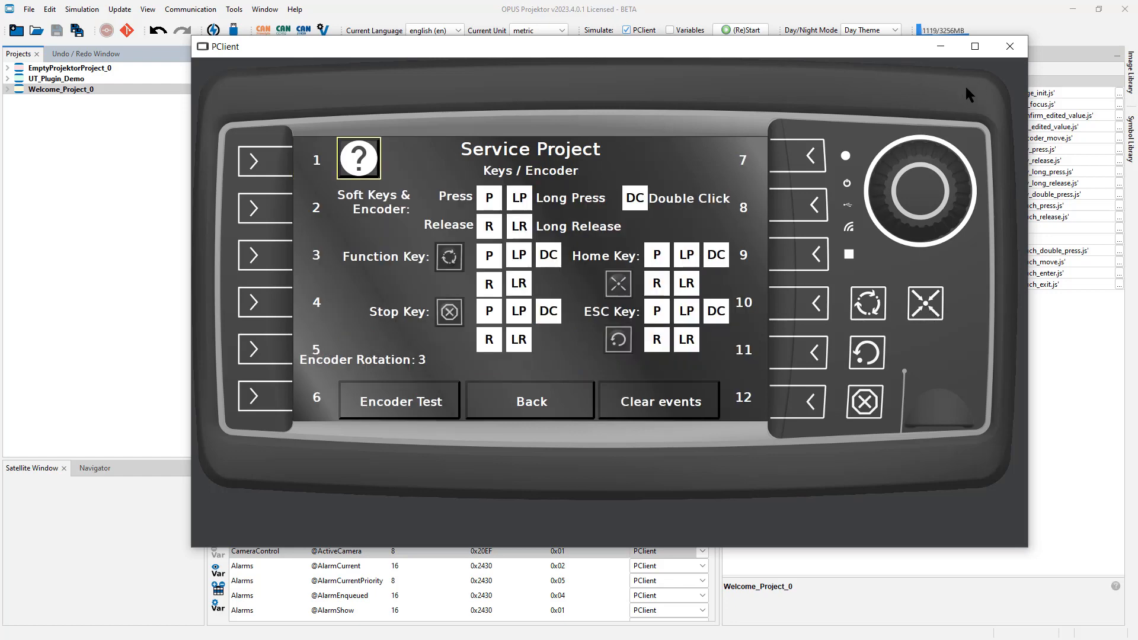
left_click(1009, 47)
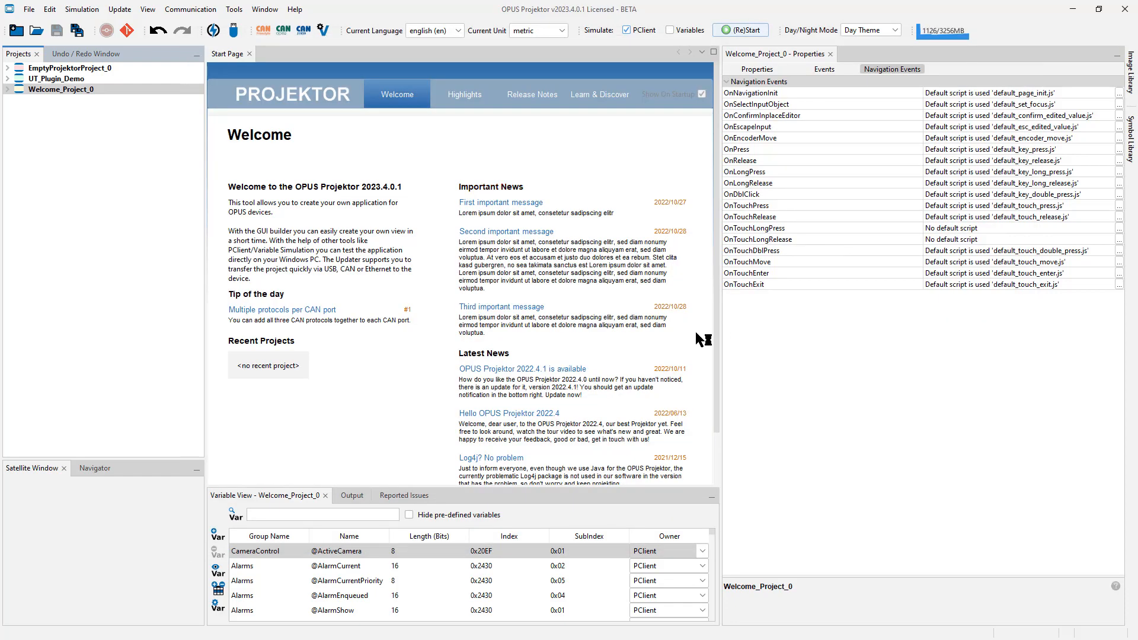
Review the project-level navigation events of Welcome_Project_0, including OnPress and OnRelease
left_click(64, 91)
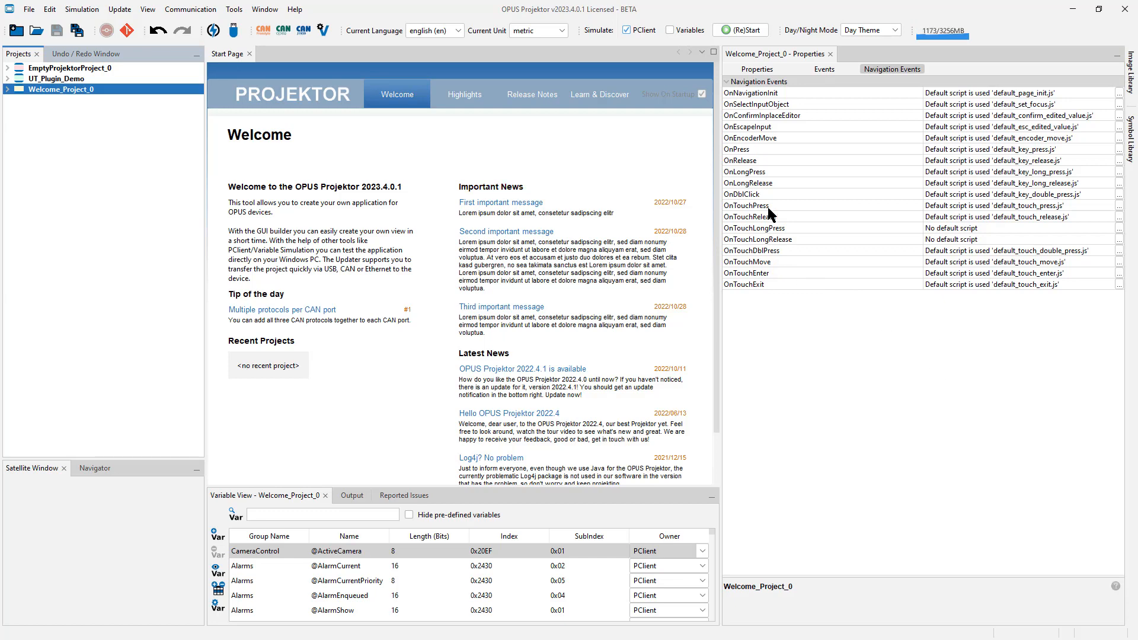
left_click(740, 126)
left_click(750, 149)
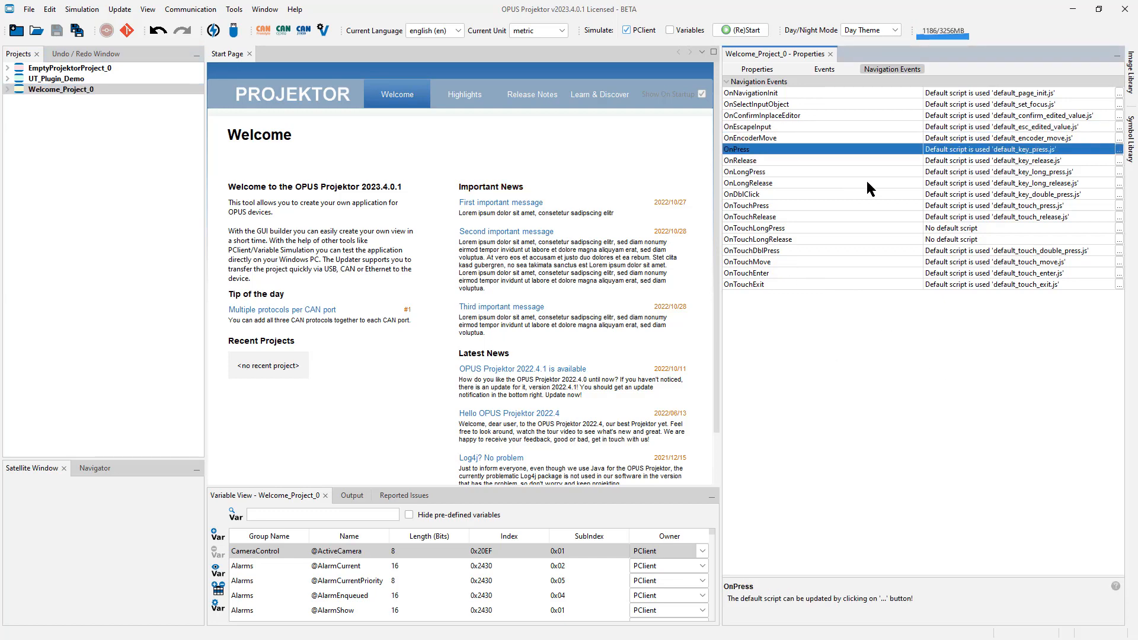
left_click(772, 160)
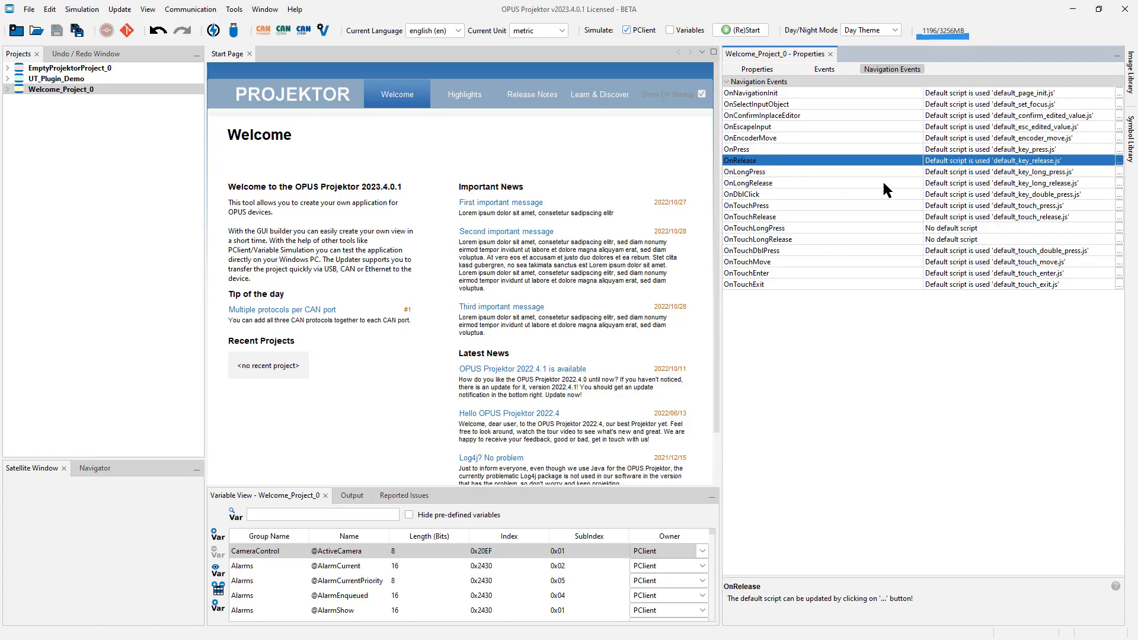
Expand the pages of Welcome_Project_0 and compare the navigation events of the Settings and CAN Settings pages
left_click(7, 90)
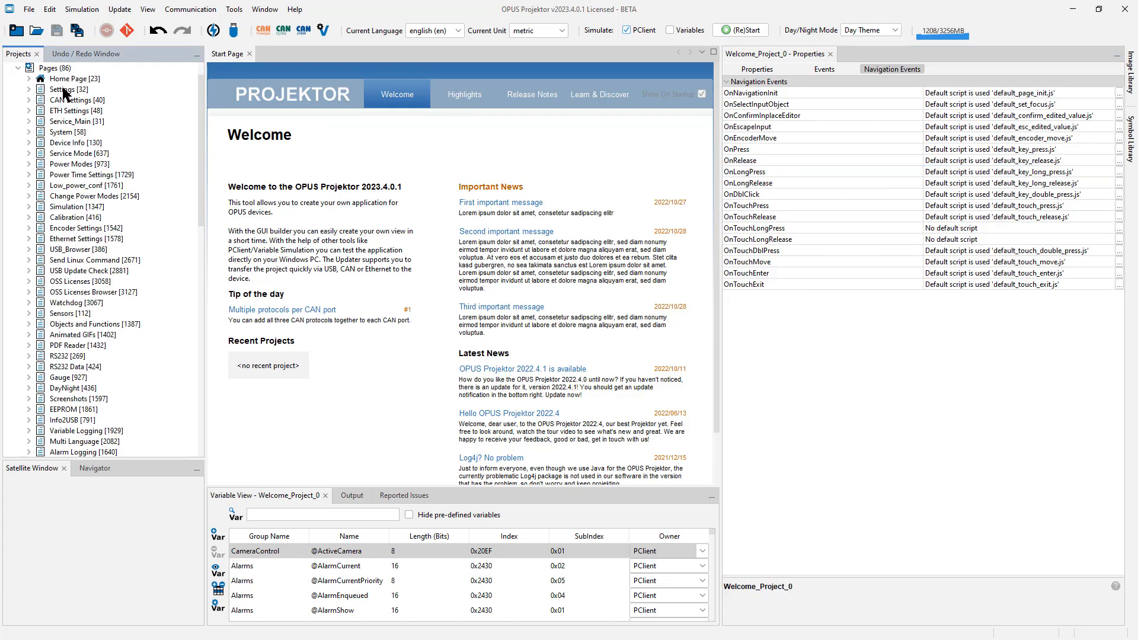
left_click(67, 90)
left_click(79, 142)
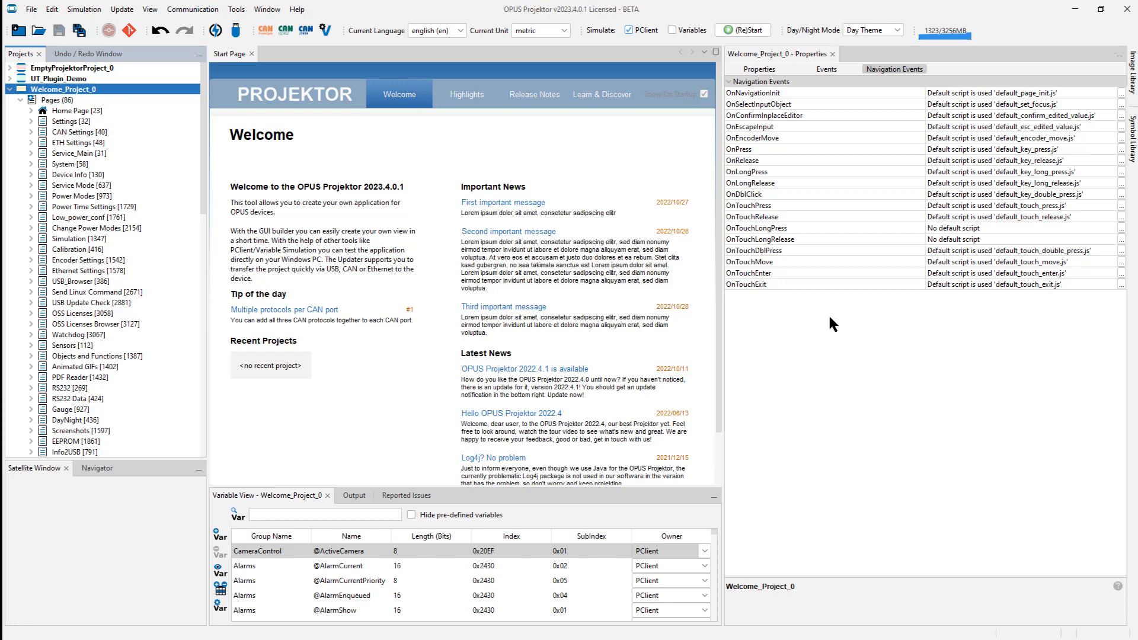
left_click(67, 111)
left_click(71, 122)
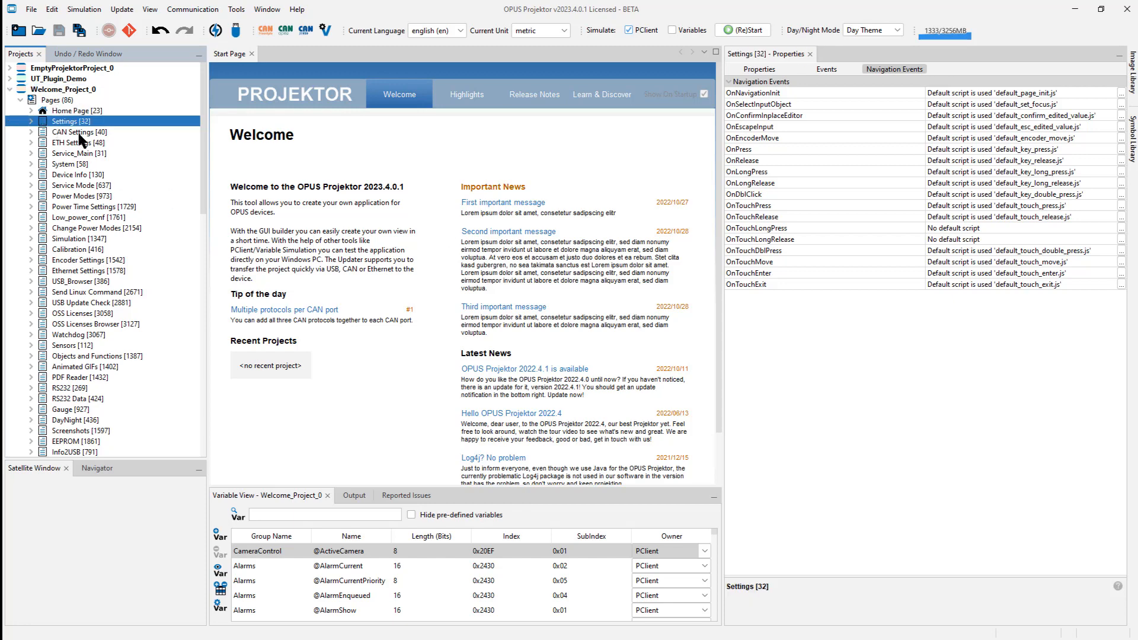
left_click(79, 133)
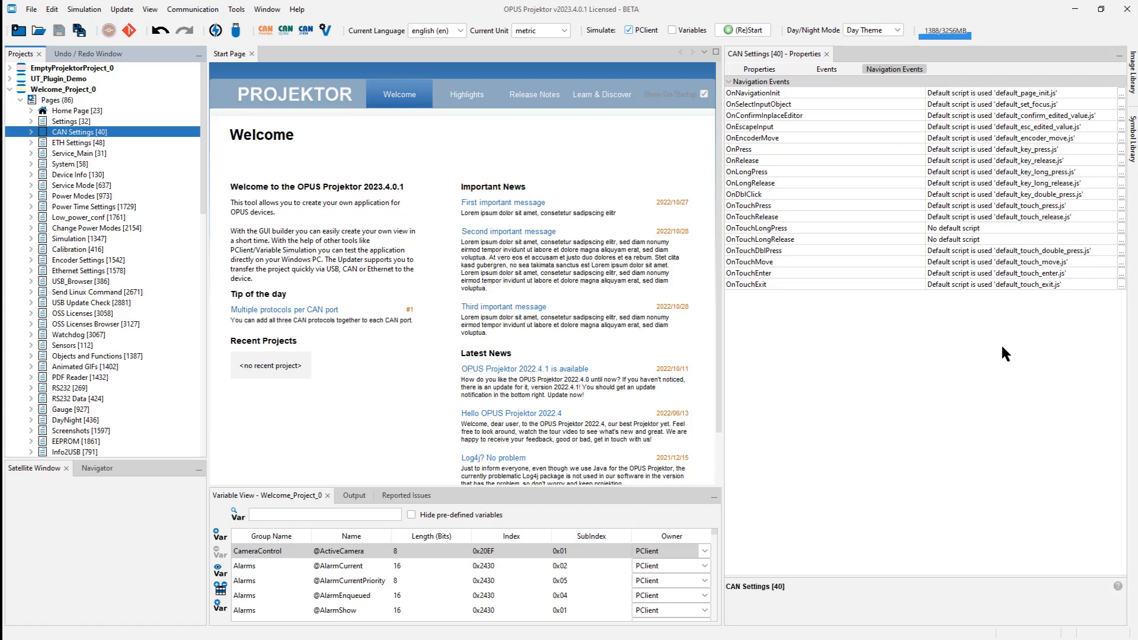
Expand the Navigation JavaScripts folder of Welcome_Project_0 to show its user navigation scripts
scroll(62, 151, "down", 1)
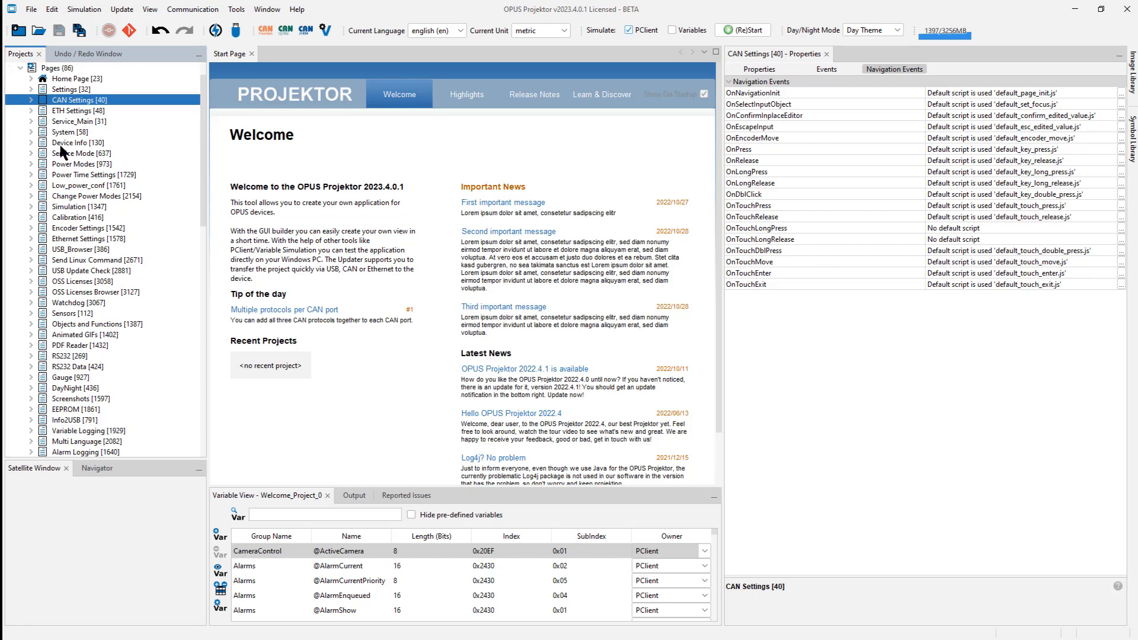
scroll(62, 151, "down", 18)
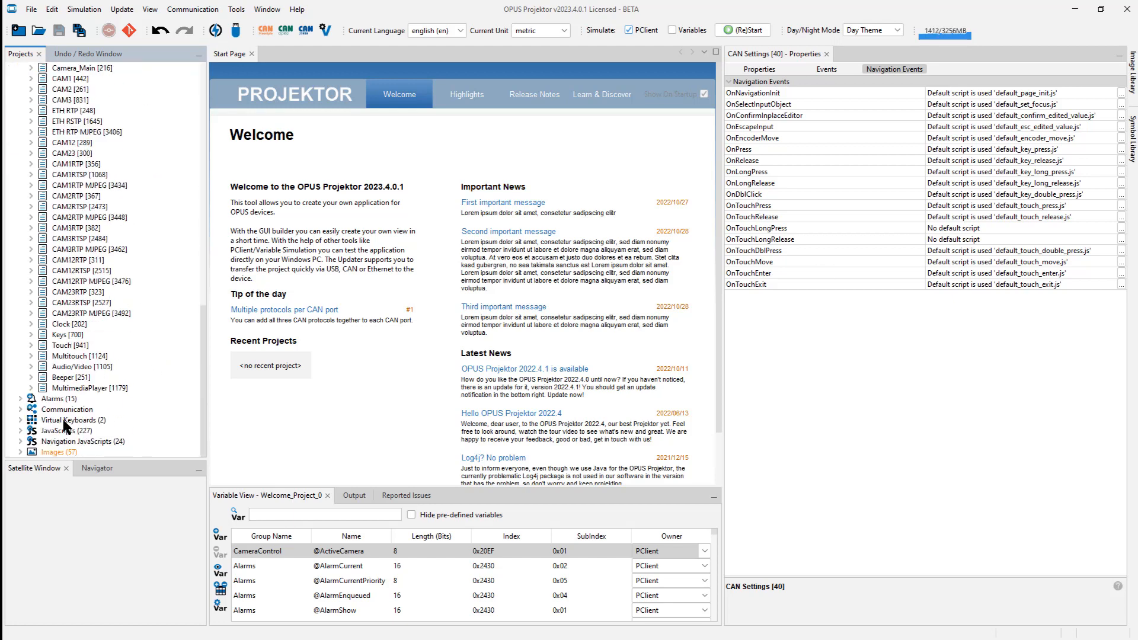
left_click(34, 441)
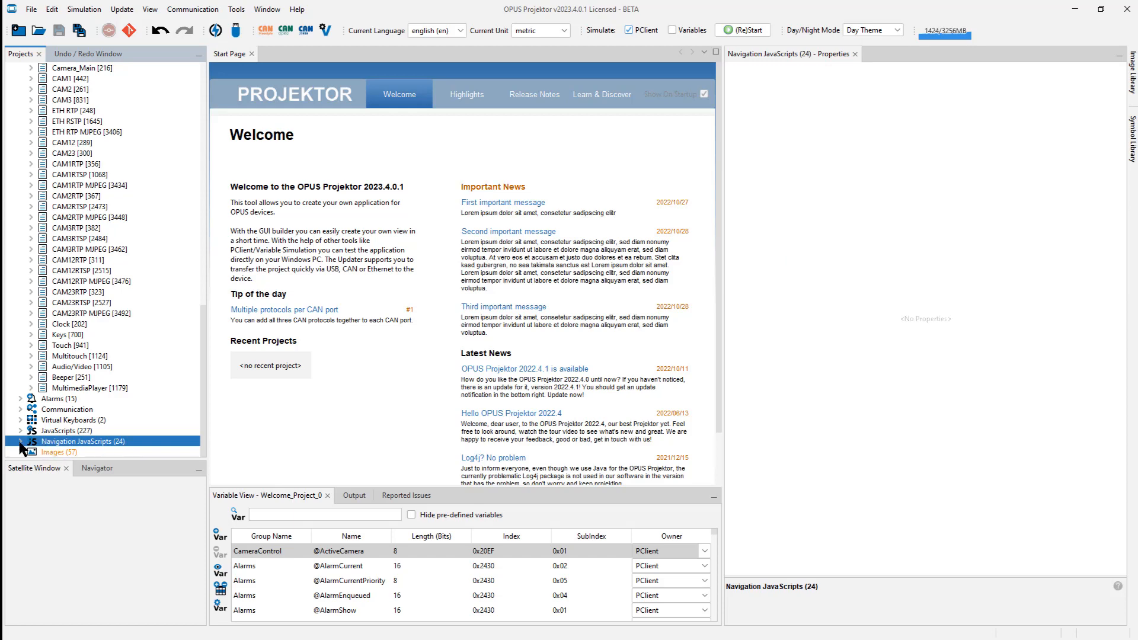
left_click(20, 442)
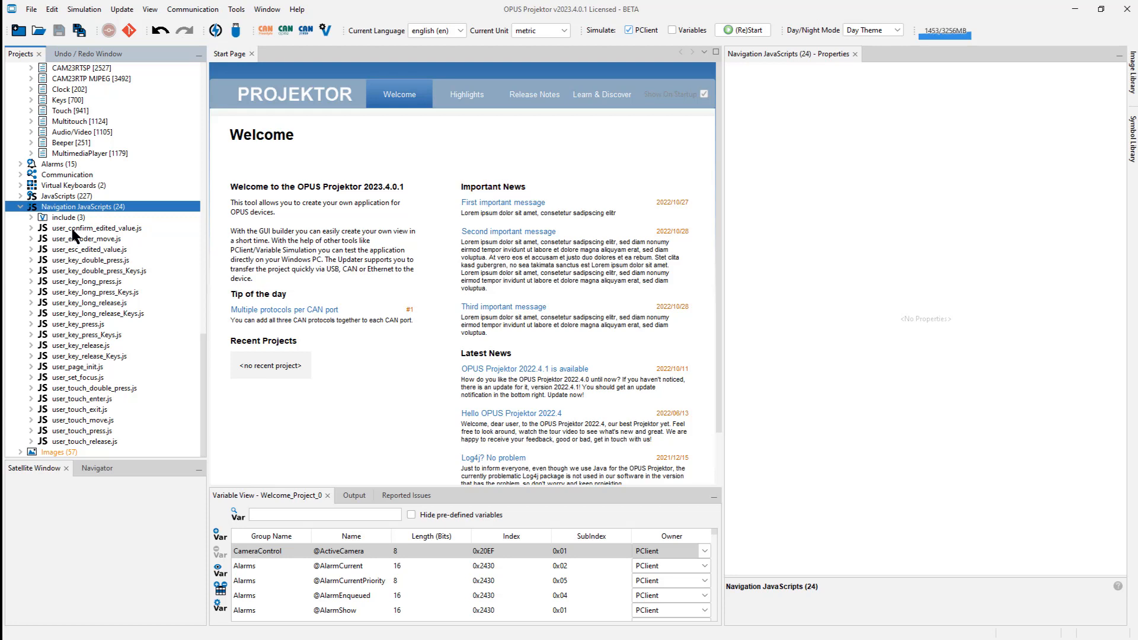
Inspect the Home Page's OnNavigationInit script options, try disabling Use Default Navigation Script, and cancel the configuration
scroll(89, 246, "up", 2)
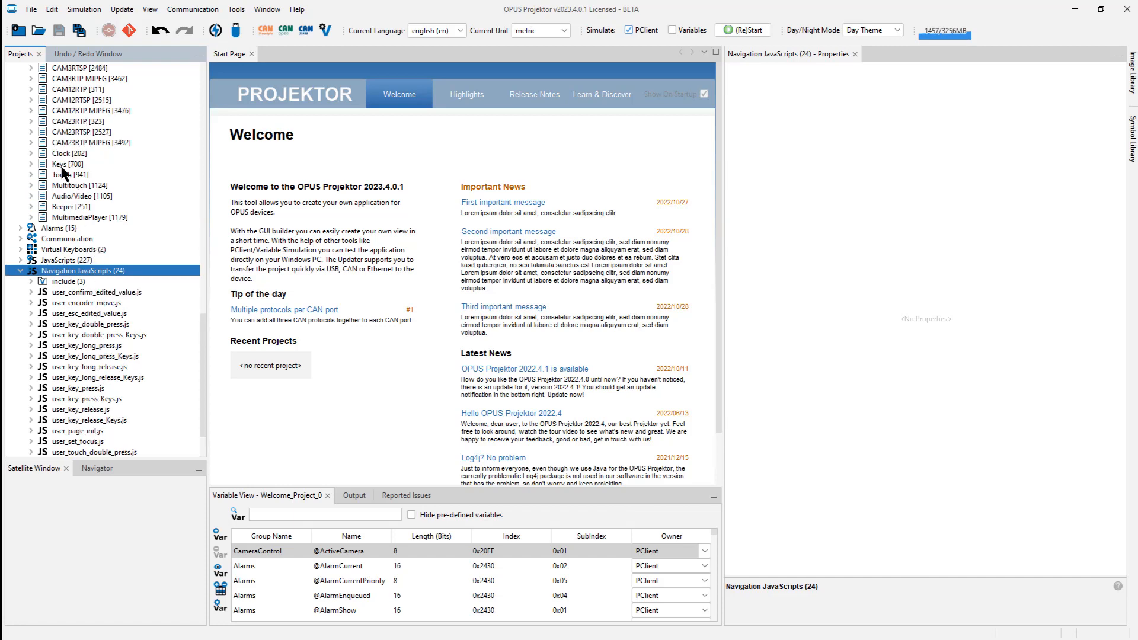
scroll(71, 178, "up", 15)
left_click(57, 89)
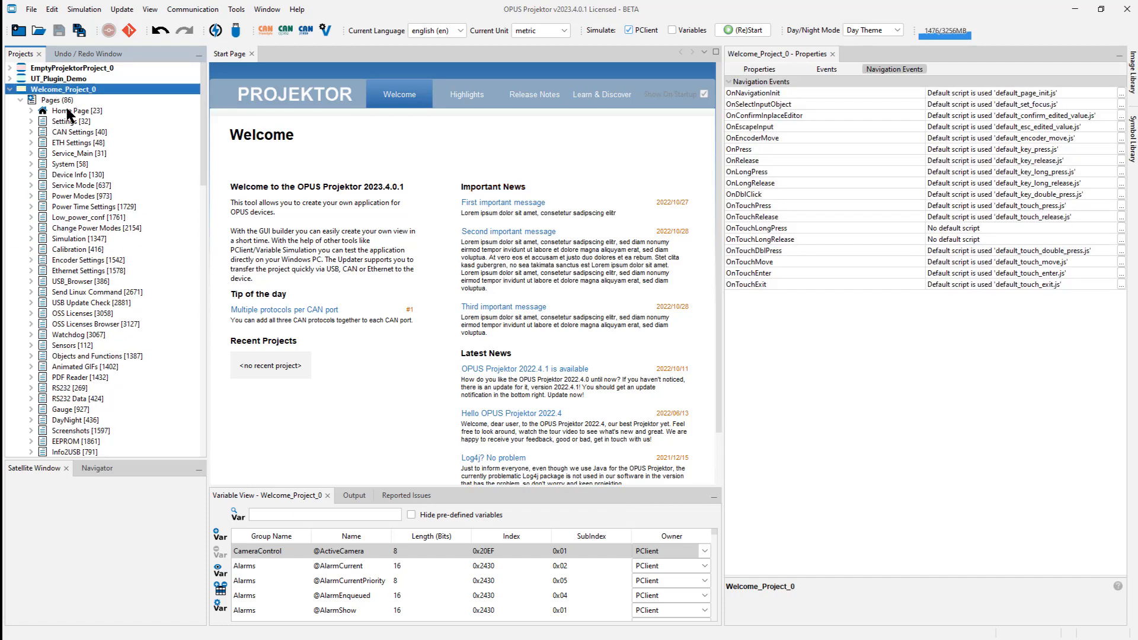
left_click(70, 111)
left_click(1120, 93)
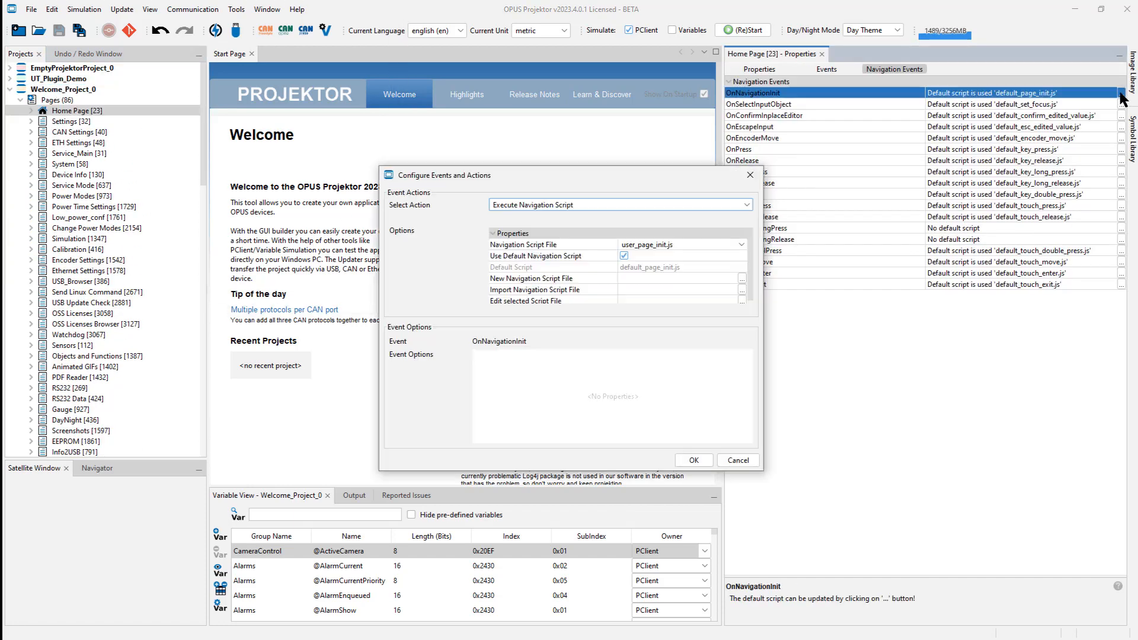
left_click(590, 251)
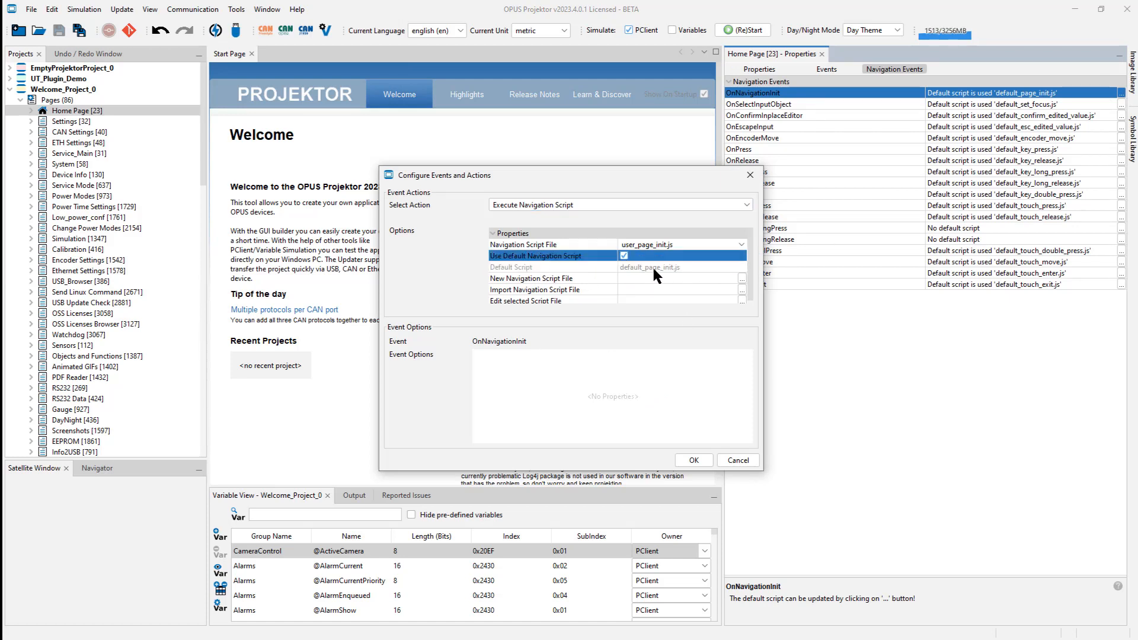
left_click(654, 267)
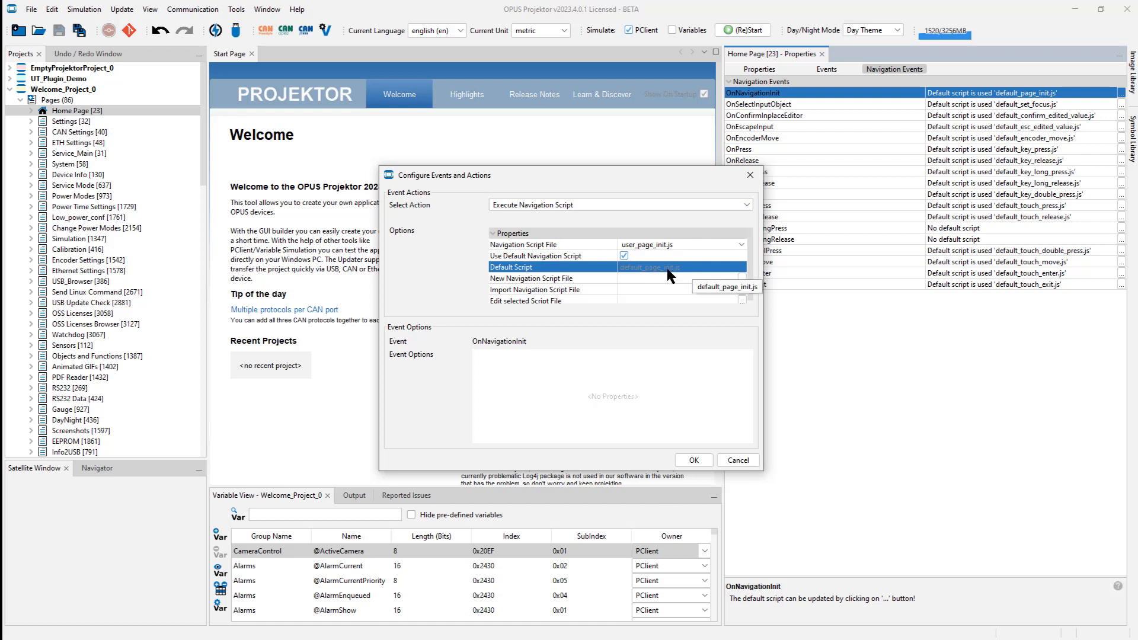
left_click(624, 256)
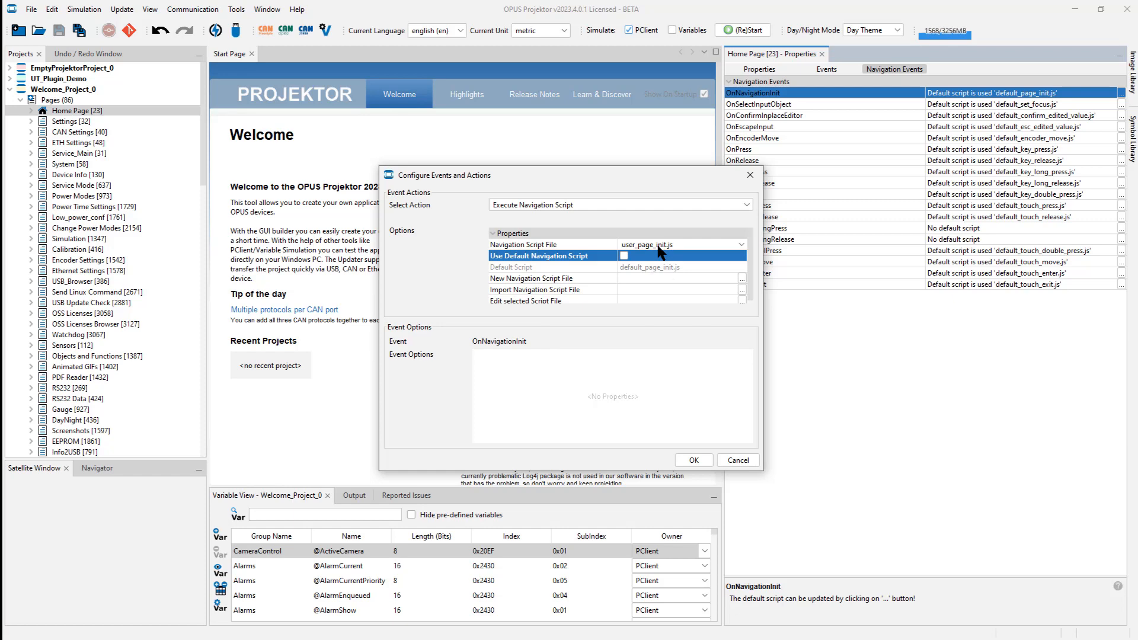
left_click(738, 461)
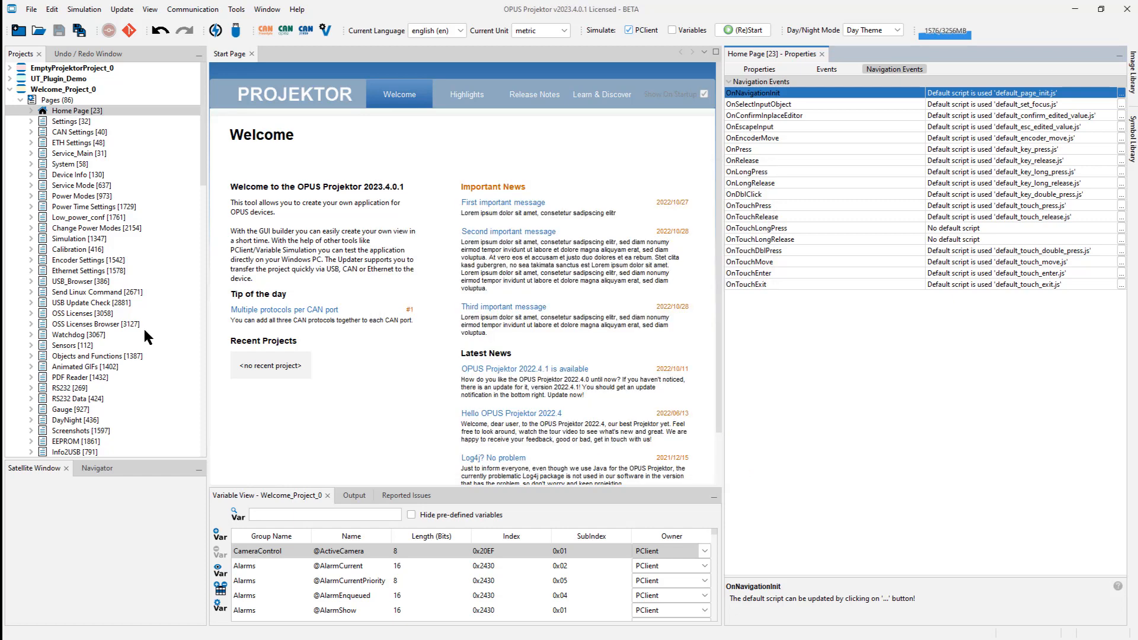
Examine the Keys page's own navigation scripts, including user_key_double_press_Keys.js, user_key_long_press_Keys.js and user_key_long_release_Keys.js, and locate the Keys page
scroll(125, 311, "down", 15)
scroll(129, 304, "down", 5)
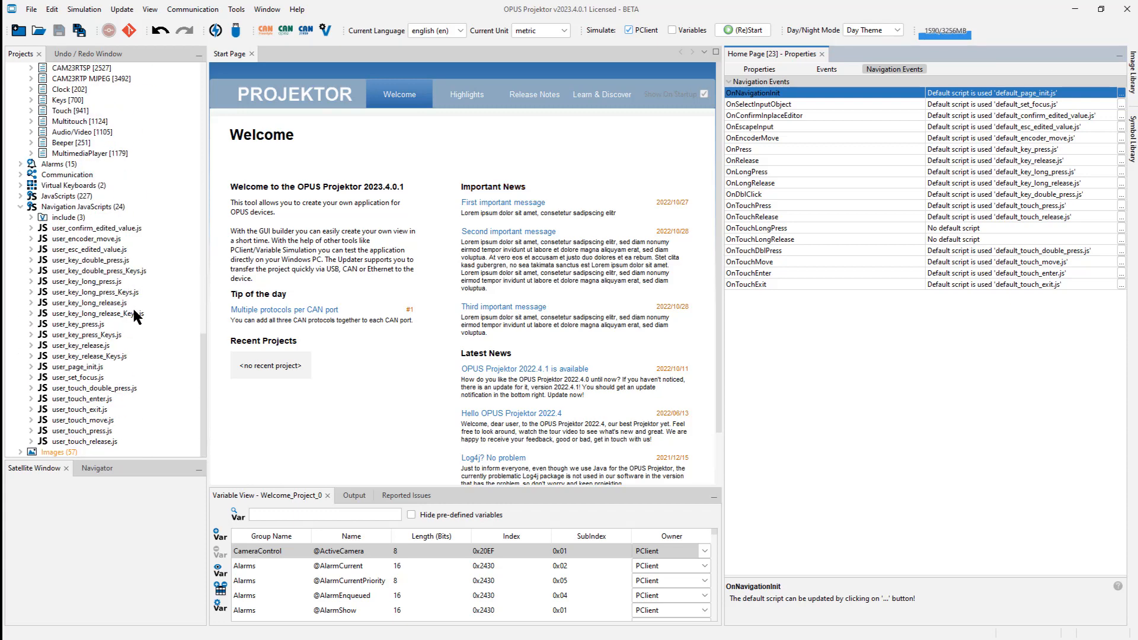
left_click(86, 272)
left_click(122, 293)
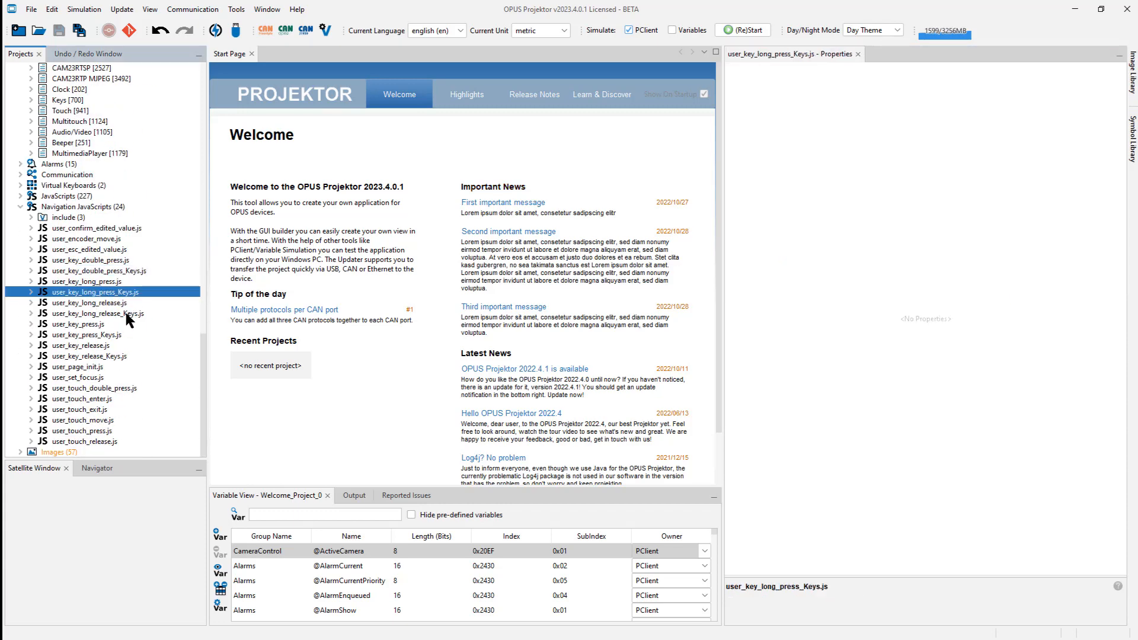
left_click(126, 314)
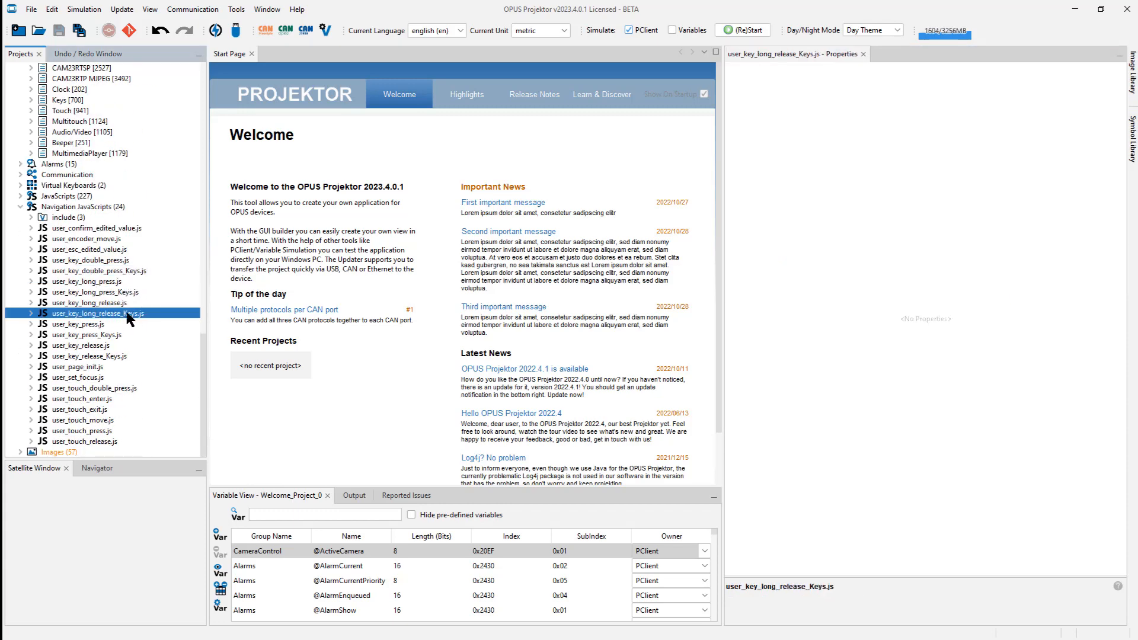
left_click(126, 273)
scroll(112, 288, "up", 5)
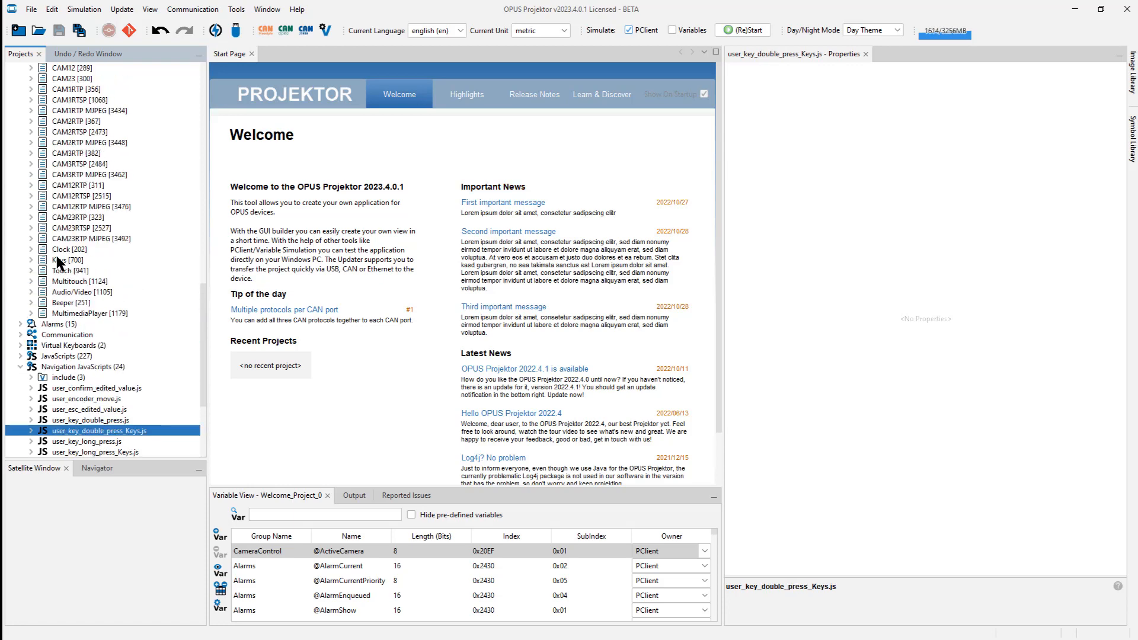
left_click(56, 257)
scroll(110, 280, "down", 5)
left_click(123, 272)
left_click(126, 293)
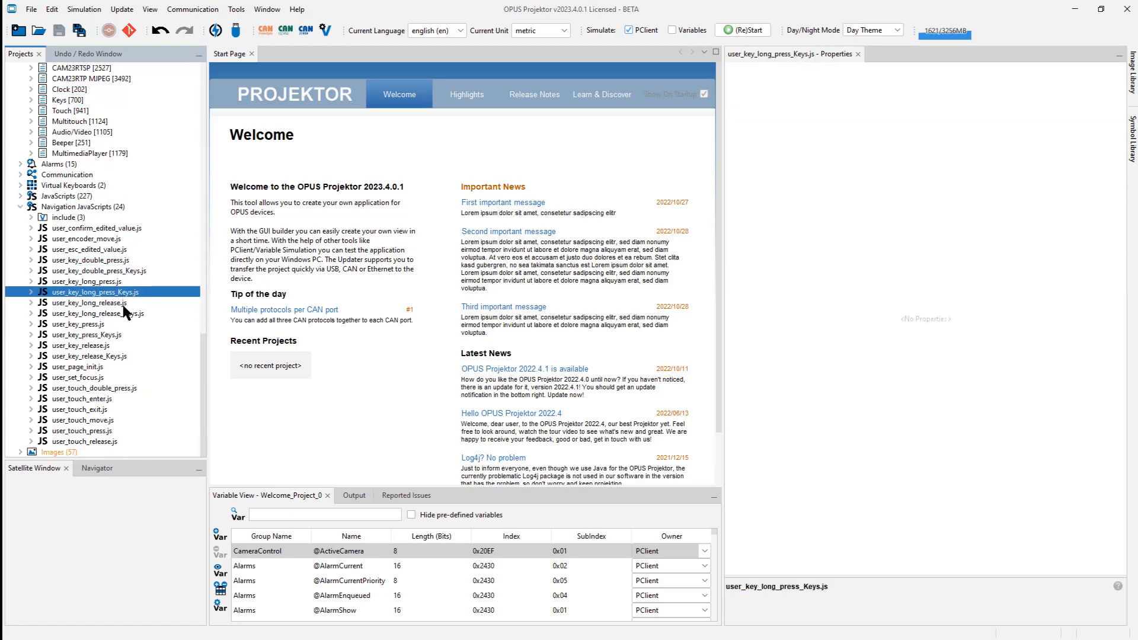
Compare the Keys page scripts user_key_long_release_Keys.js and user_key_double_press_Keys.js with the general user_key_double_press.js
left_click(165, 314)
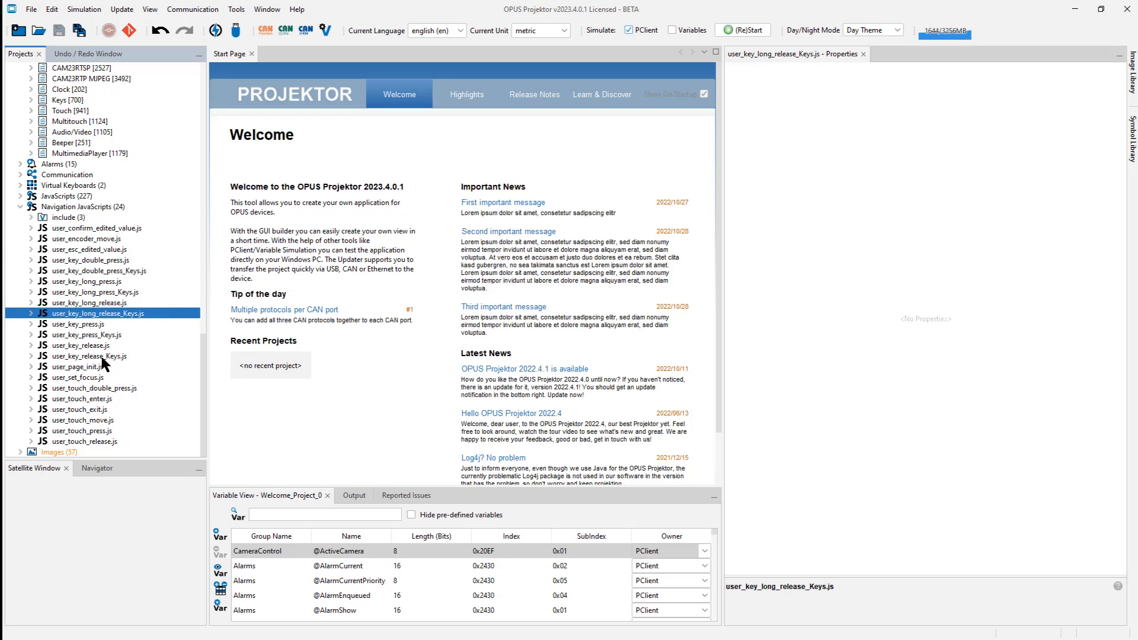
left_click(89, 271)
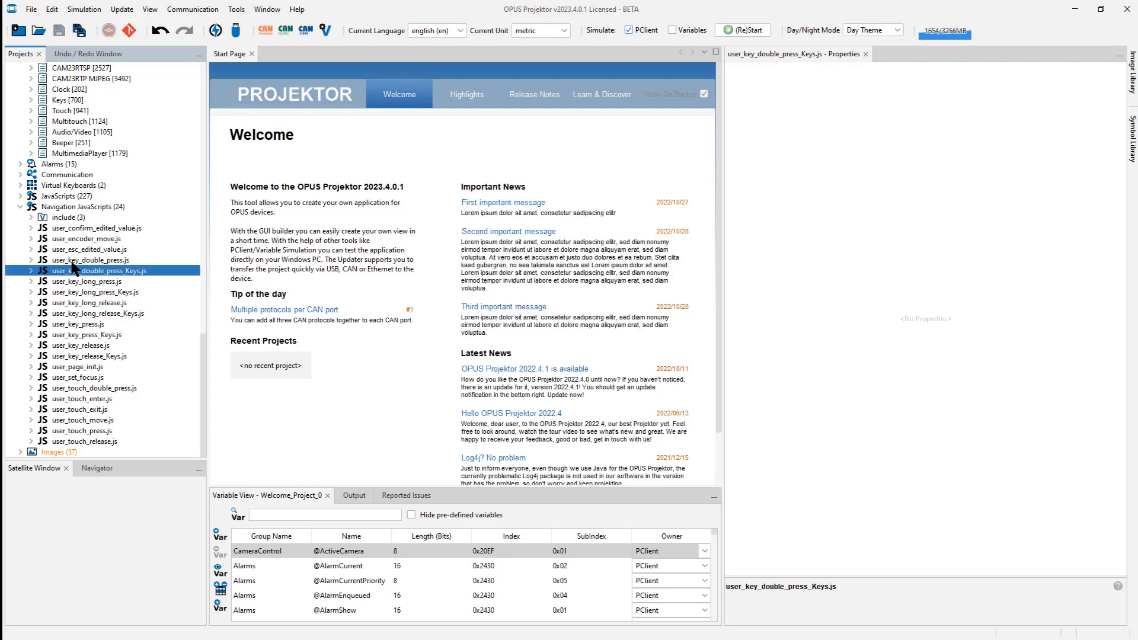
left_click(48, 263)
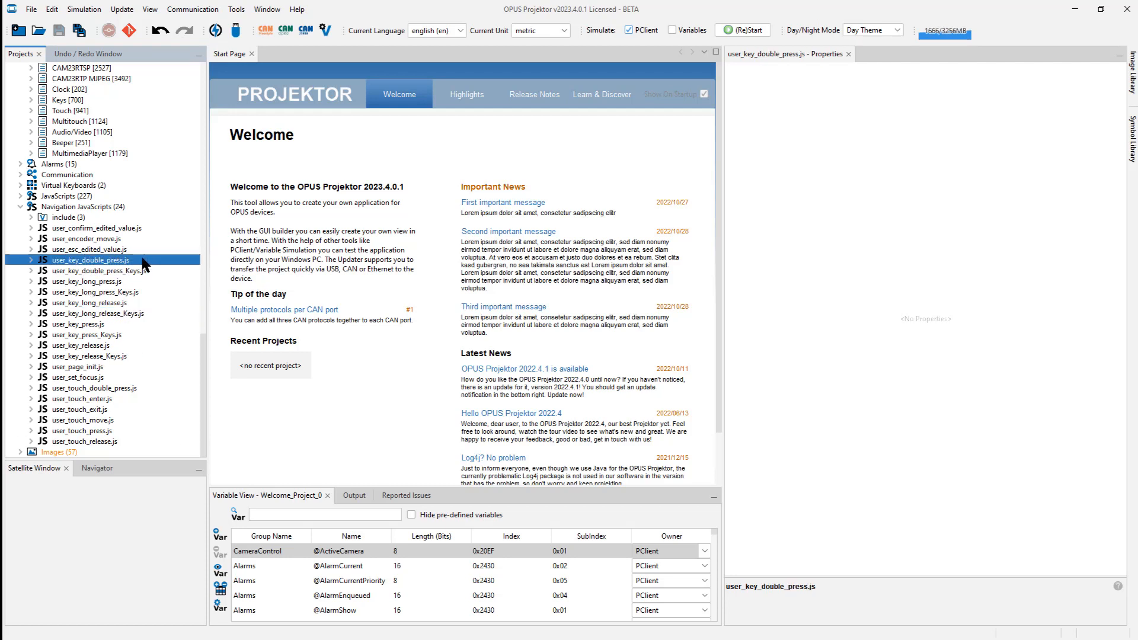
Inspect the Multitouch page's OnDblClick navigation script options and cancel the configuration
left_click(74, 121)
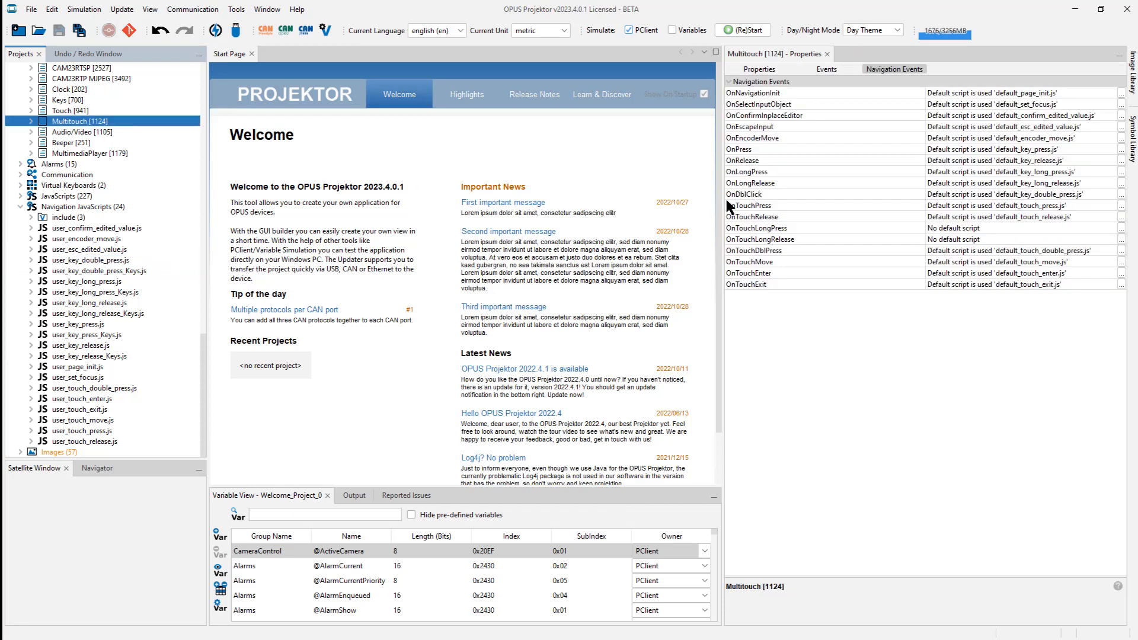
left_click(752, 195)
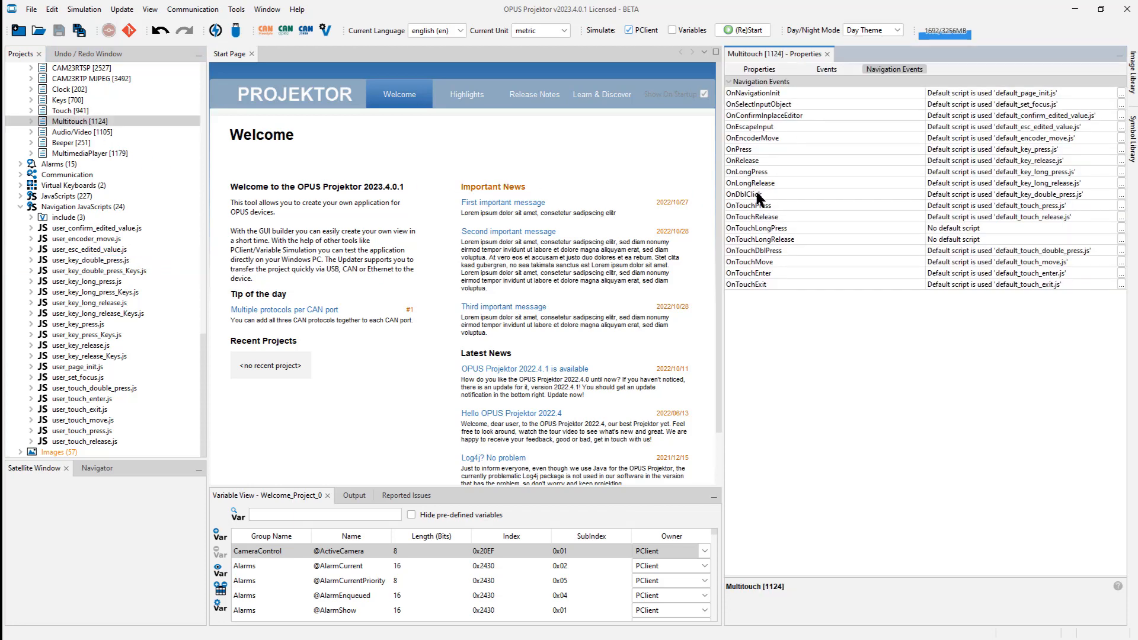
left_click(1121, 195)
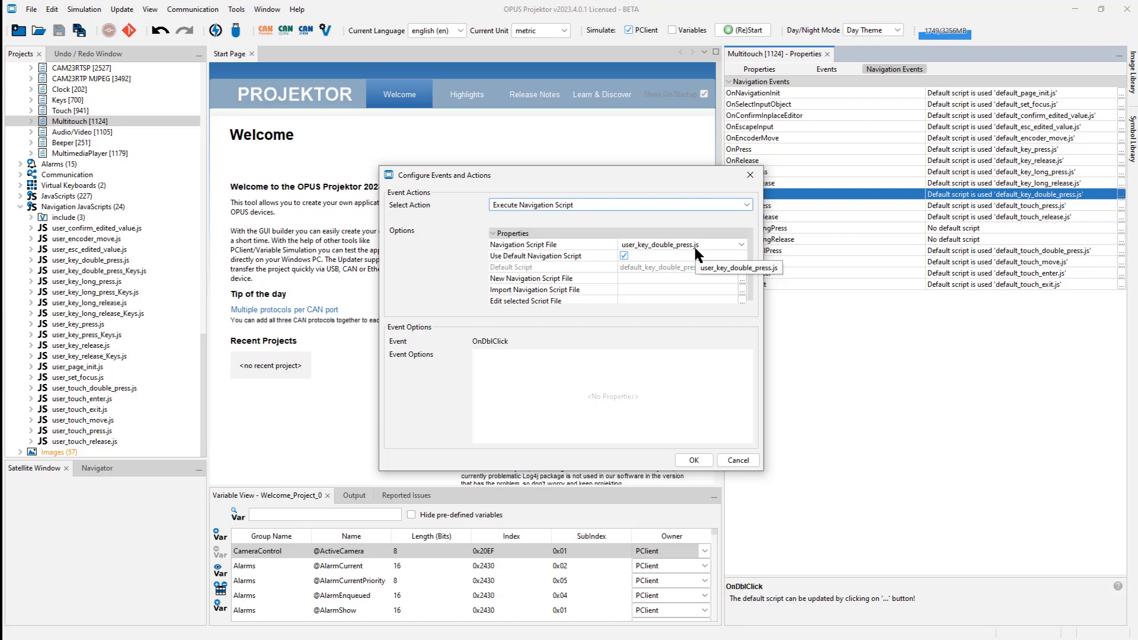
left_click(738, 459)
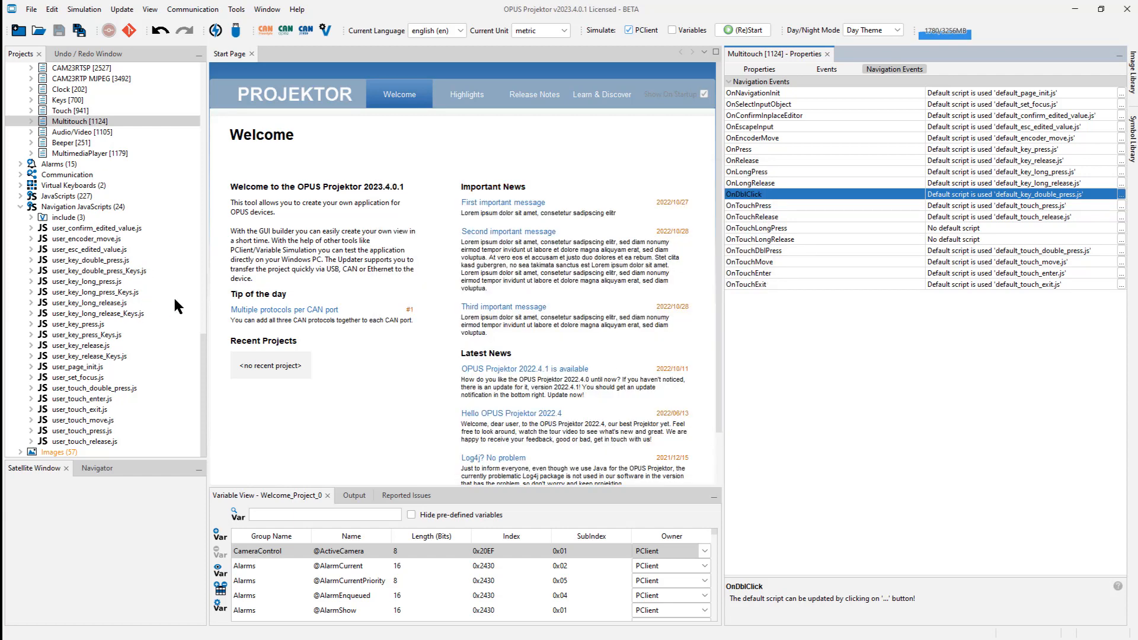
Open user_key_double_press_Keys.js and user_key_release_Keys.js, and examine the release script's key code declarations and WE_KEY_ENTER handling
double_click(89, 271)
double_click(89, 355)
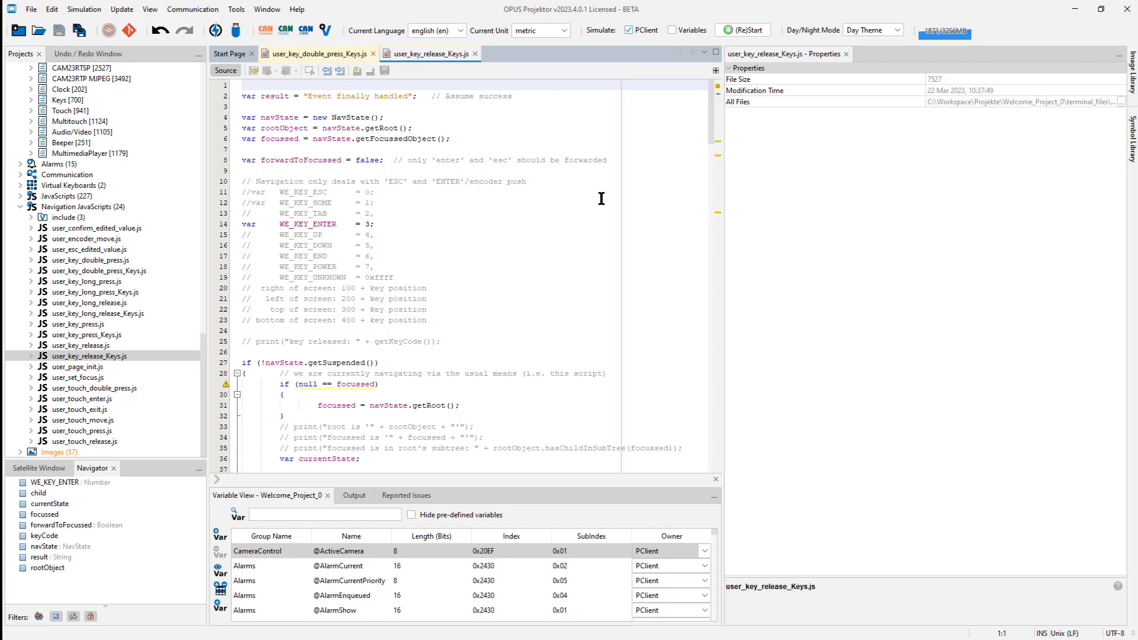
scroll(601, 198, "down", 6)
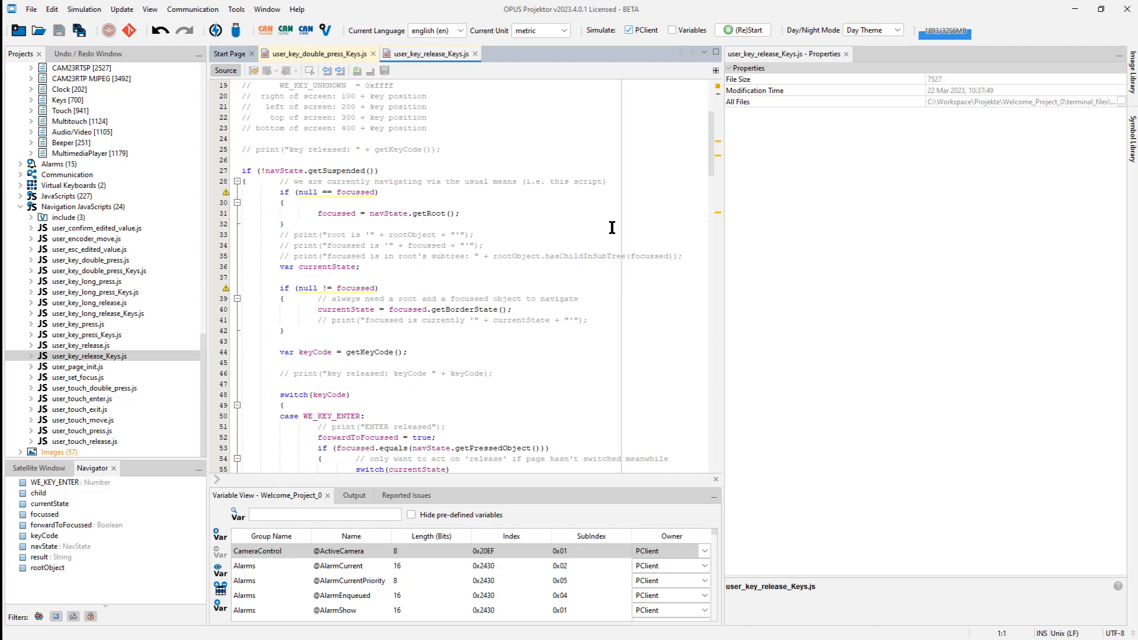
scroll(612, 227, "down", 3)
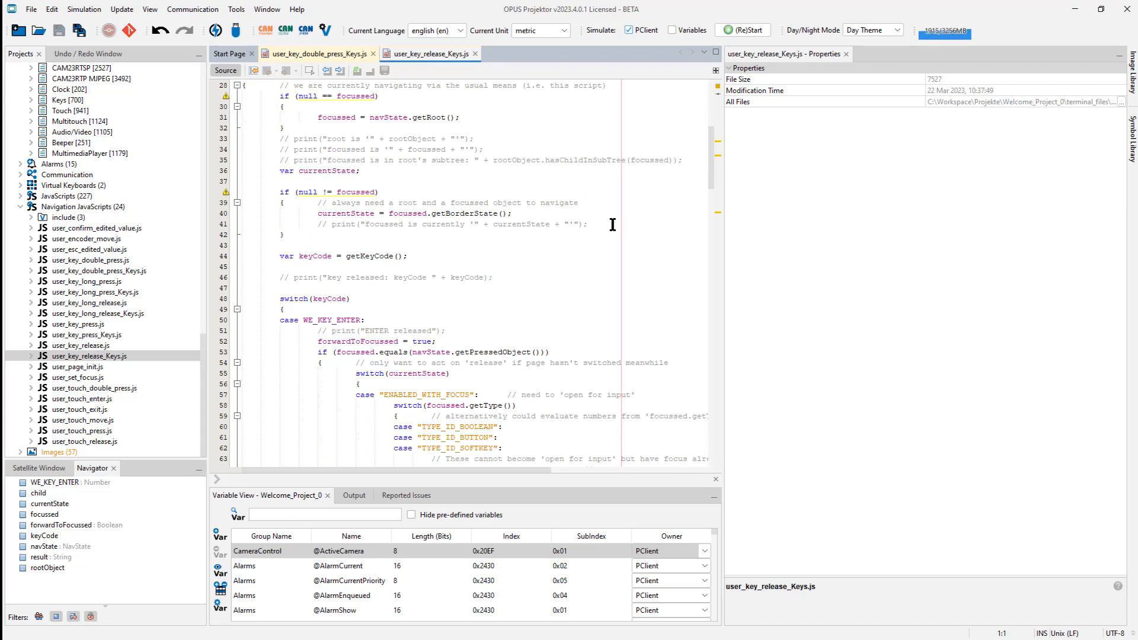
scroll(612, 224, "up", 5)
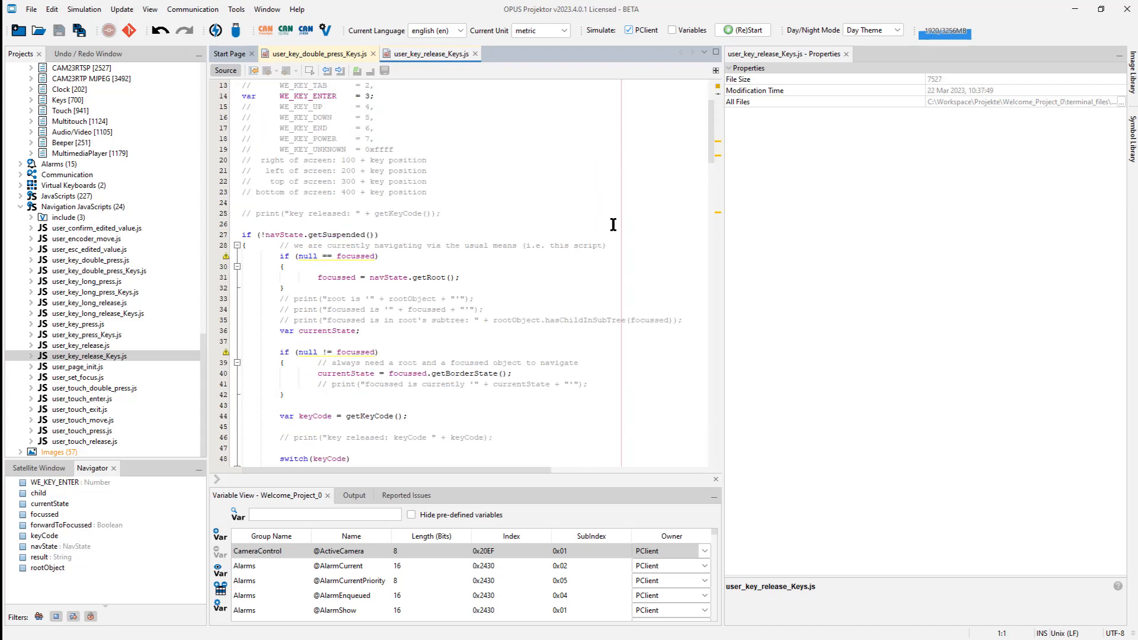
scroll(612, 224, "down", 11)
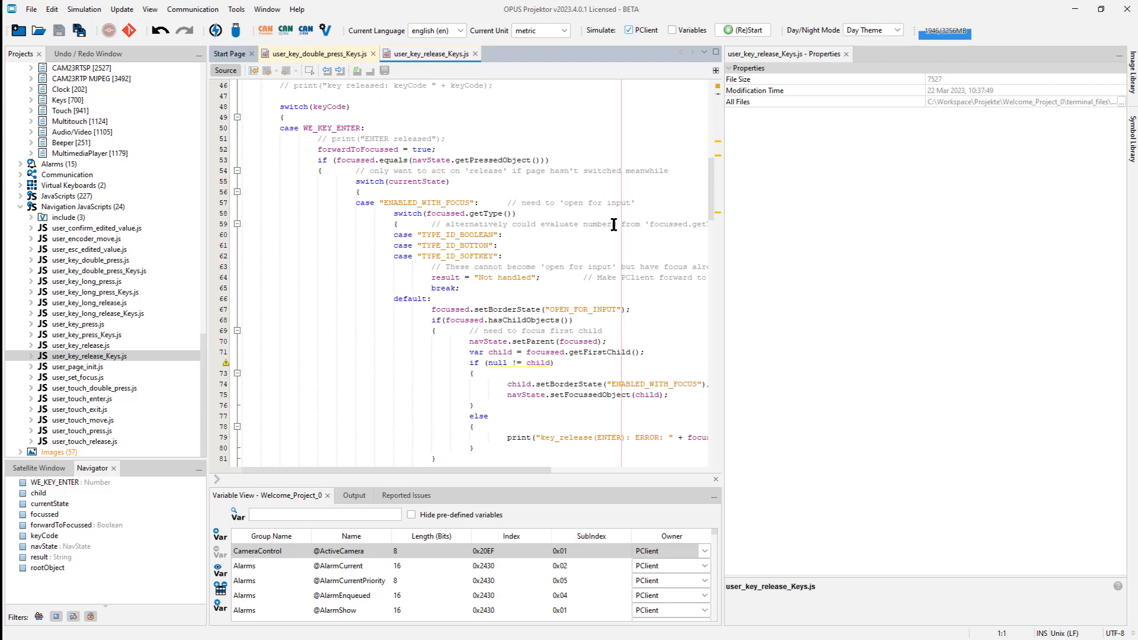
scroll(613, 224, "down", 17)
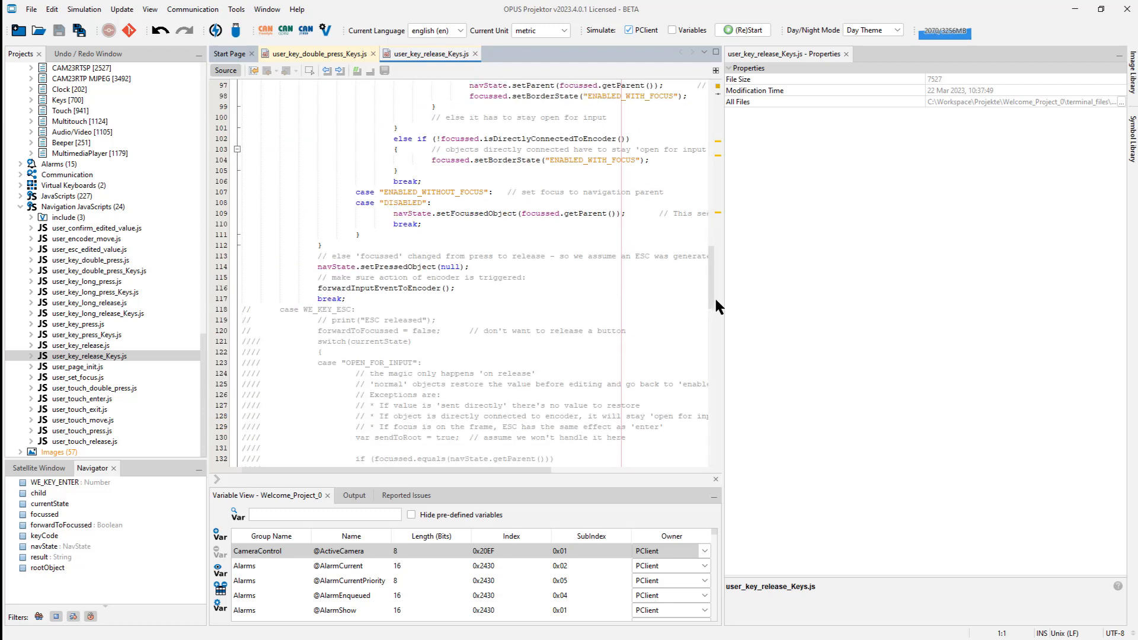
scroll(706, 289, "up", 12)
scroll(704, 222, "up", 10)
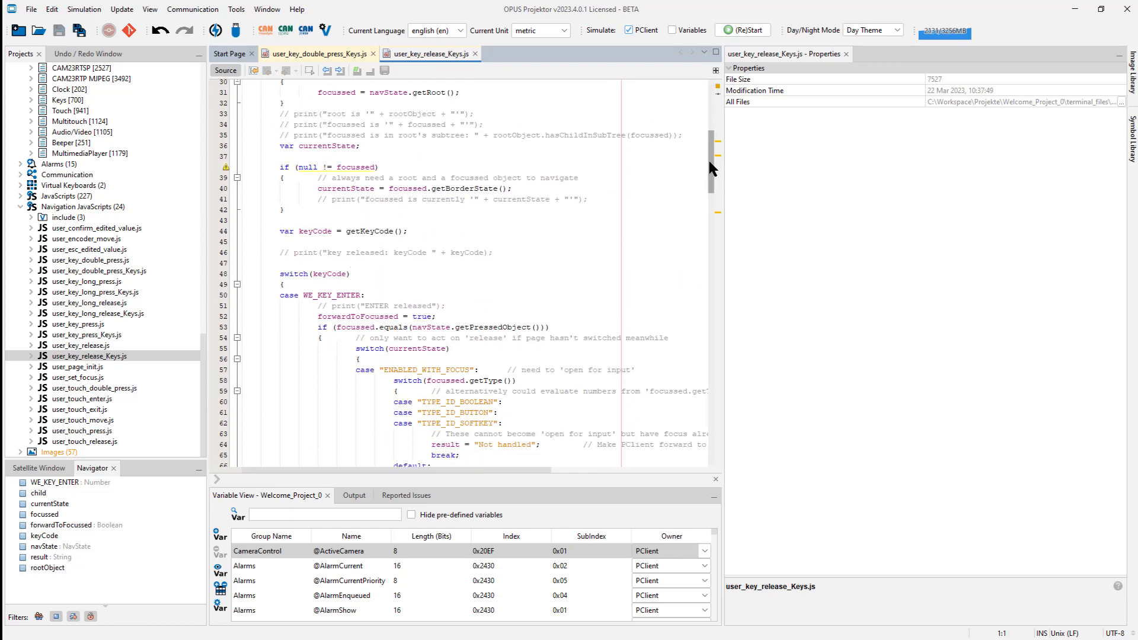
Locate the commented-out WE_KEY_ESC and WE_KEY_HOME cases in user_key_release_Keys.js and highlight the WE_KEY_HOME block
scroll(706, 177, "down", 20)
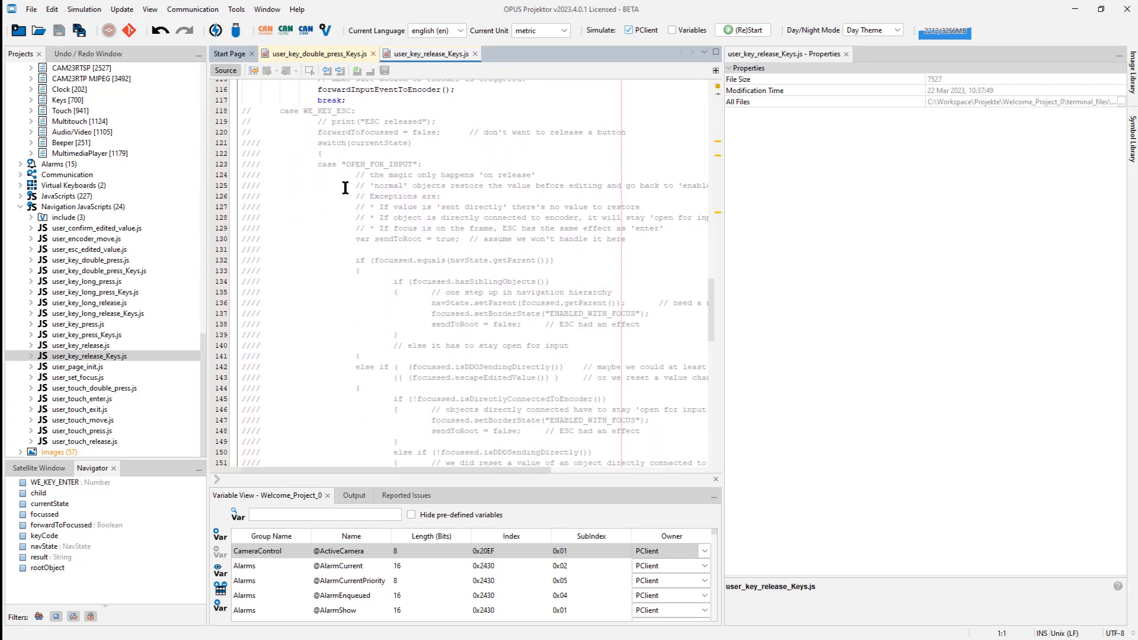
scroll(414, 308, "down", 8)
scroll(371, 311, "up", 13)
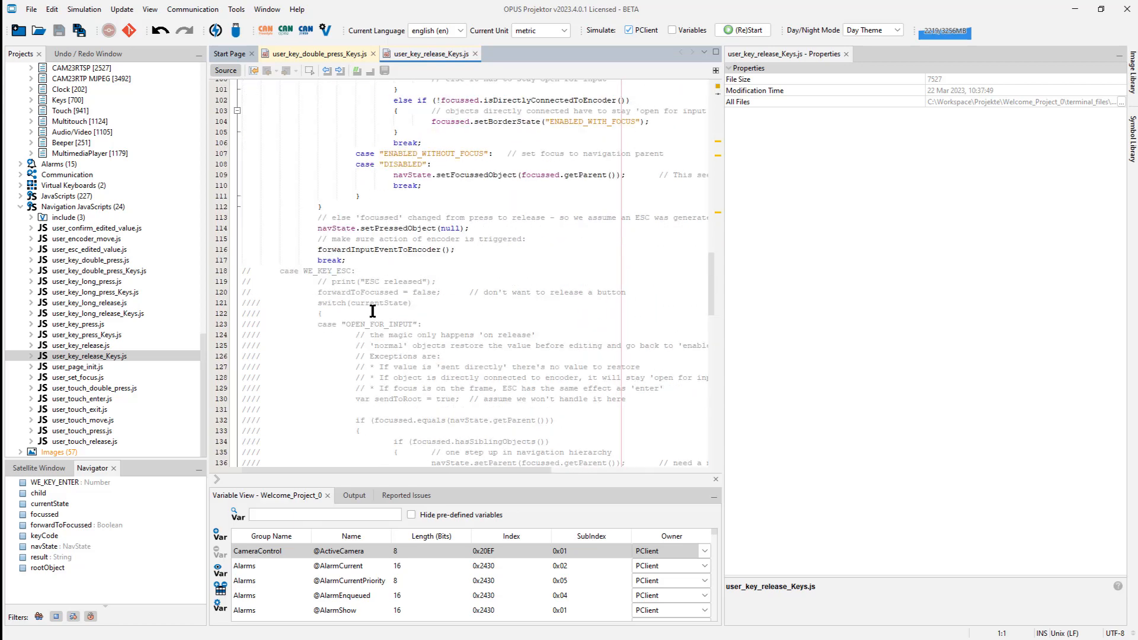
left_click(379, 266)
scroll(379, 266, "down", 15)
scroll(381, 312, "down", 8)
double_click(330, 238)
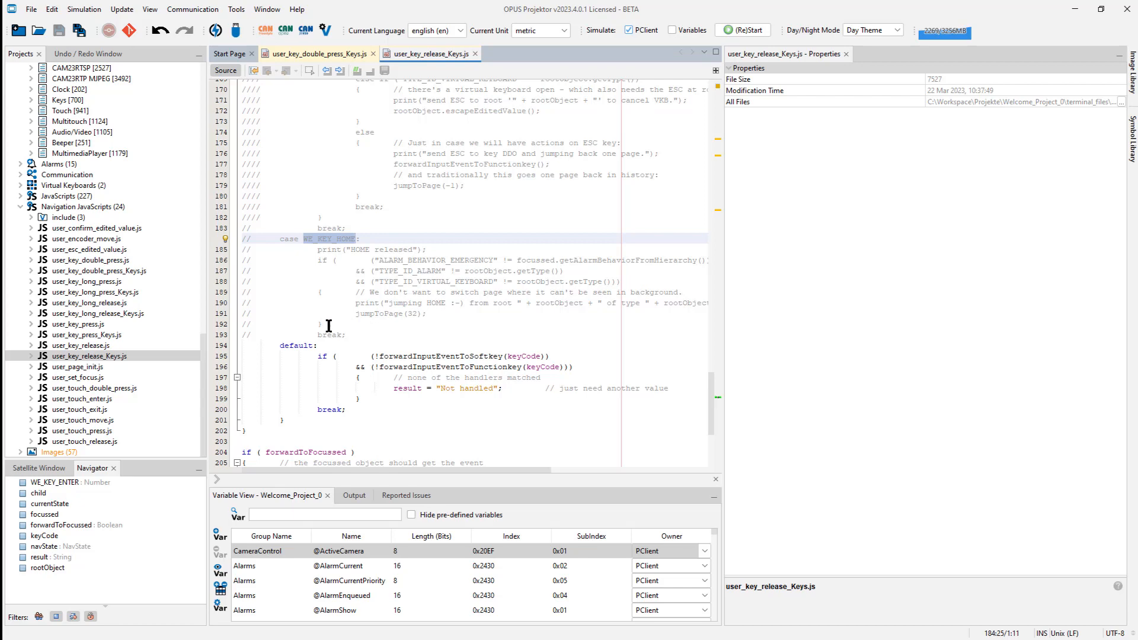
left_click_drag(325, 324, 295, 249)
left_click(396, 326)
Review the commented-out ESC handling and the default key forwarding through the end of user_key_release_Keys.js
scroll(400, 335, "up", 5)
scroll(400, 335, "up", 11)
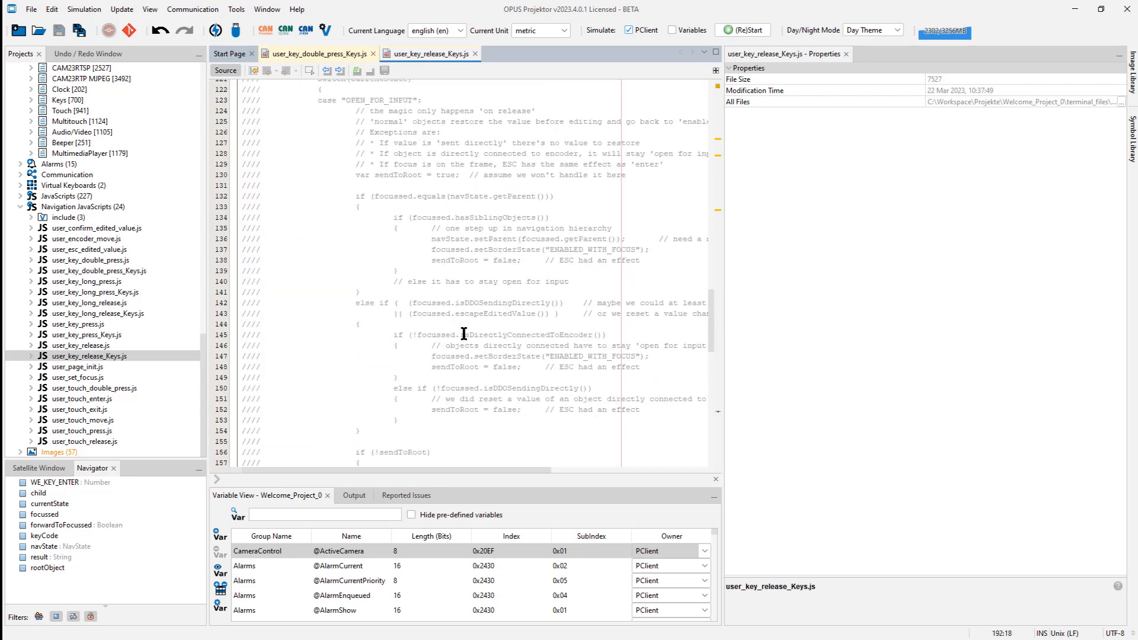
scroll(464, 333, "down", 3)
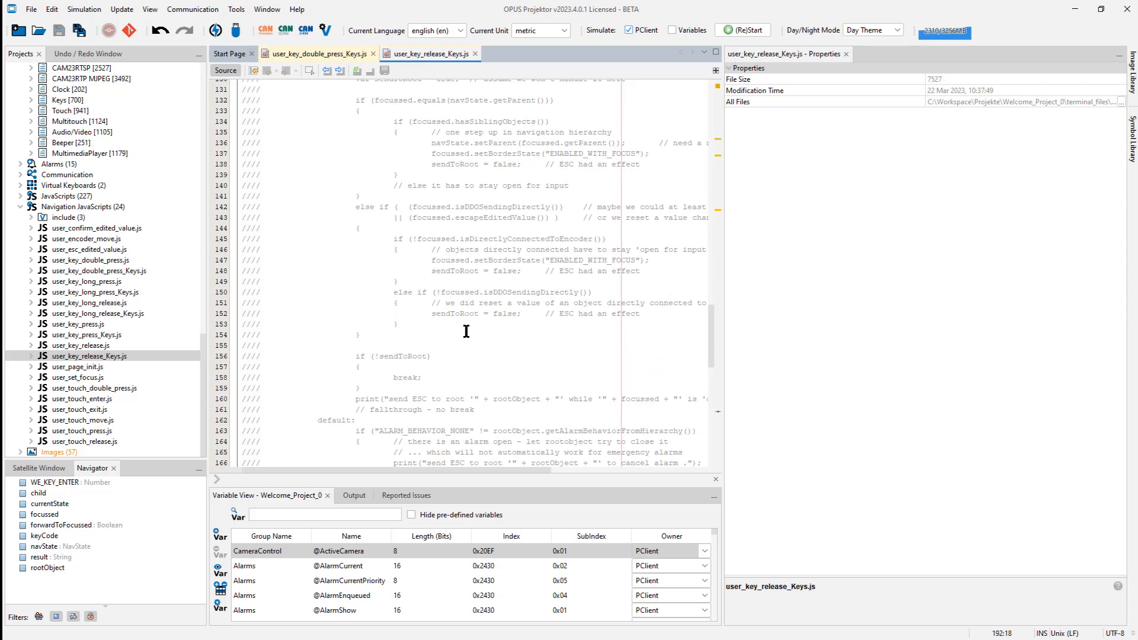
scroll(464, 339, "down", 16)
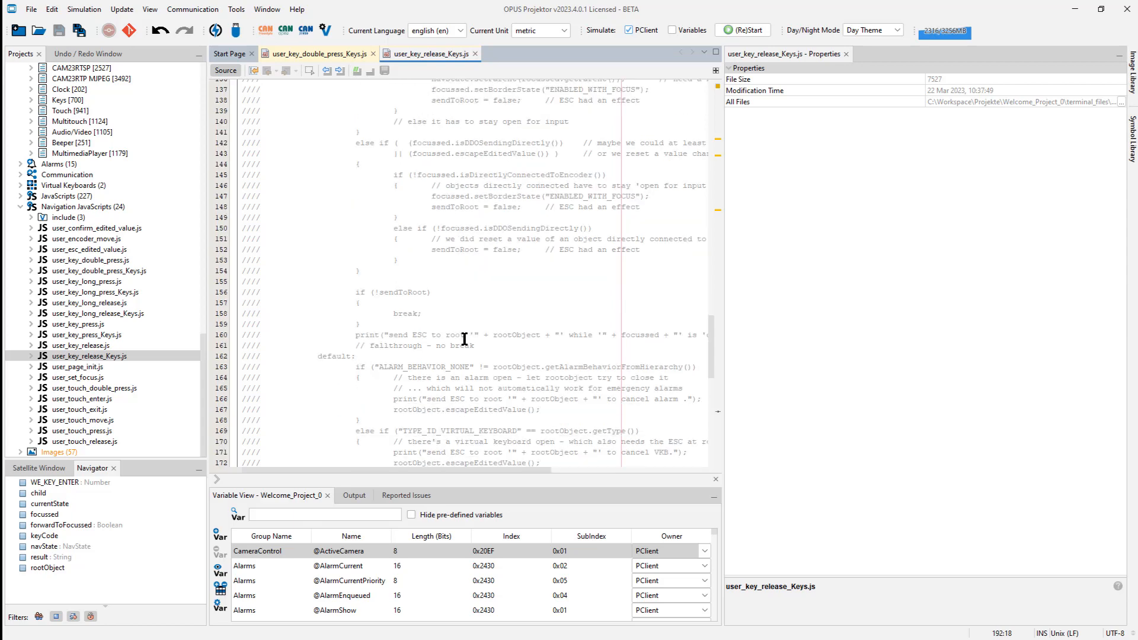
scroll(465, 338, "down", 3)
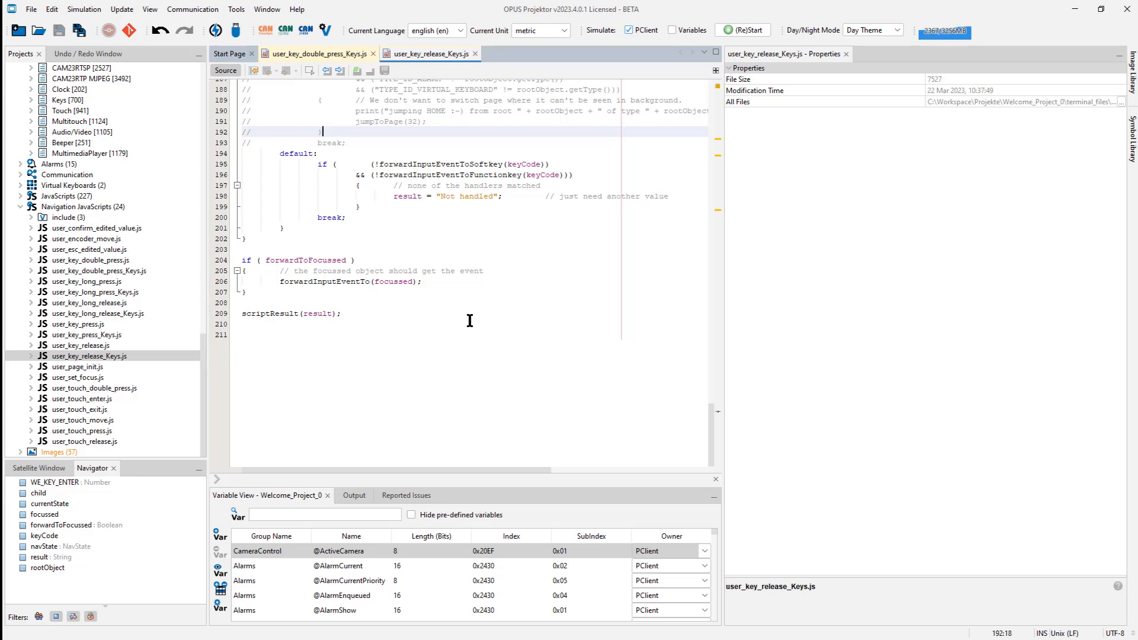
Review user_key_release_Keys.js from its end back through the ENTER handling to the variable declarations at its start
scroll(470, 321, "up", 20)
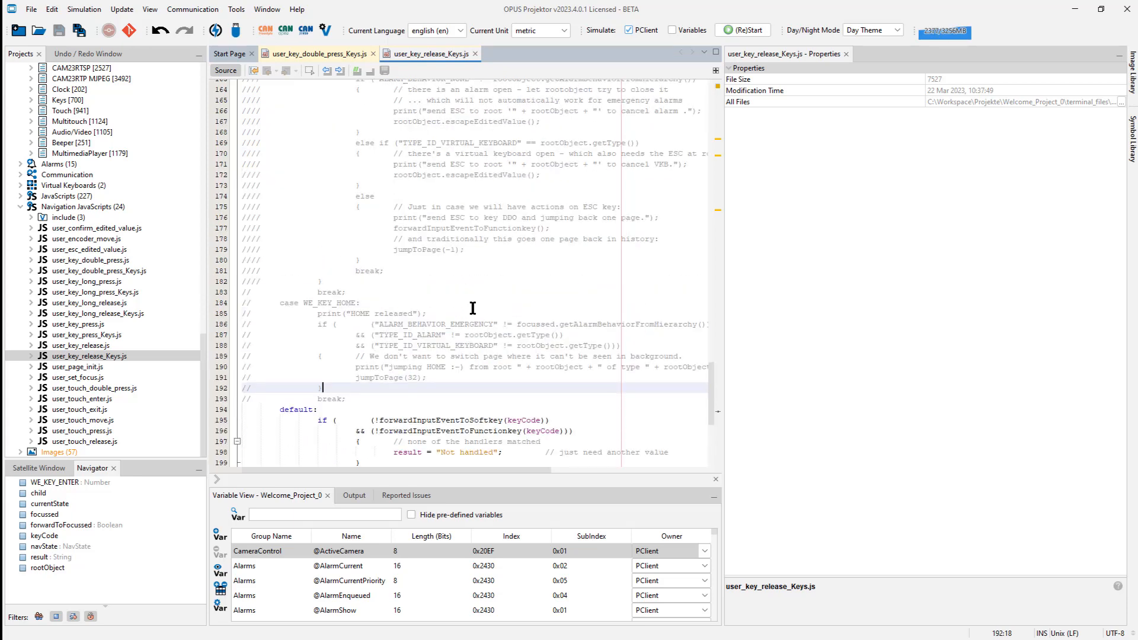
scroll(472, 307, "up", 20)
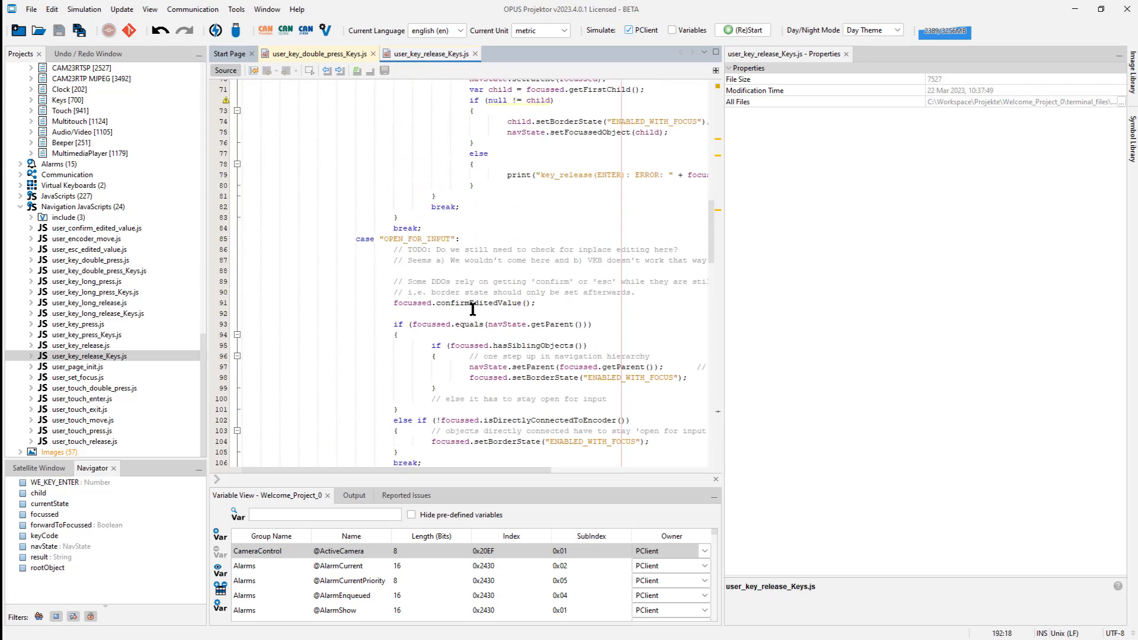
scroll(491, 336, "up", 9)
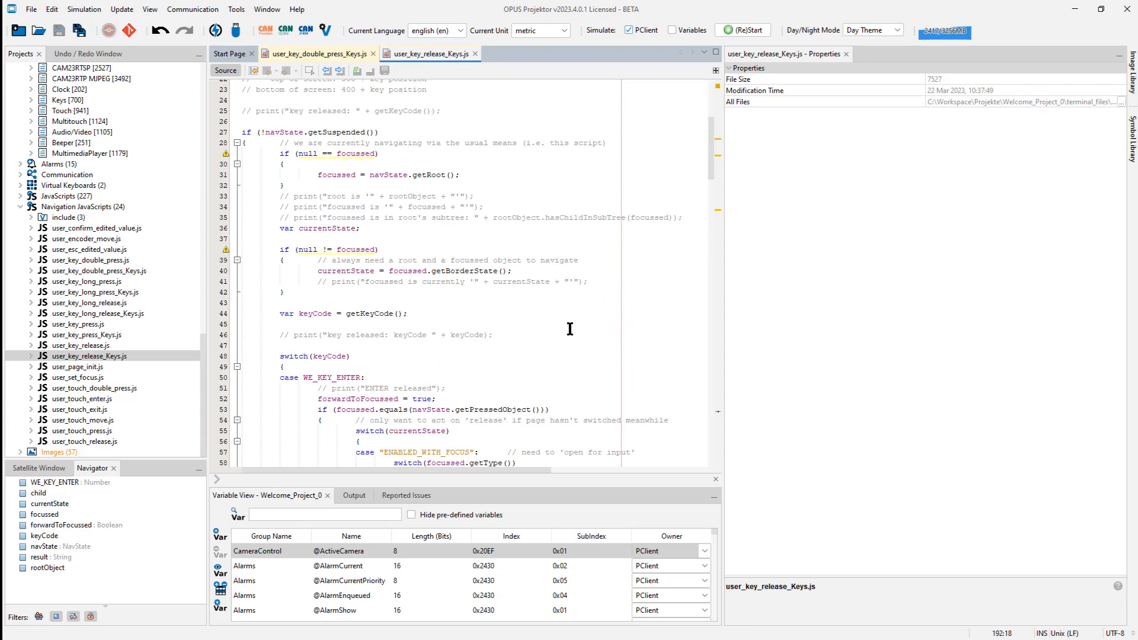
scroll(592, 320, "down", 6)
scroll(634, 304, "down", 2)
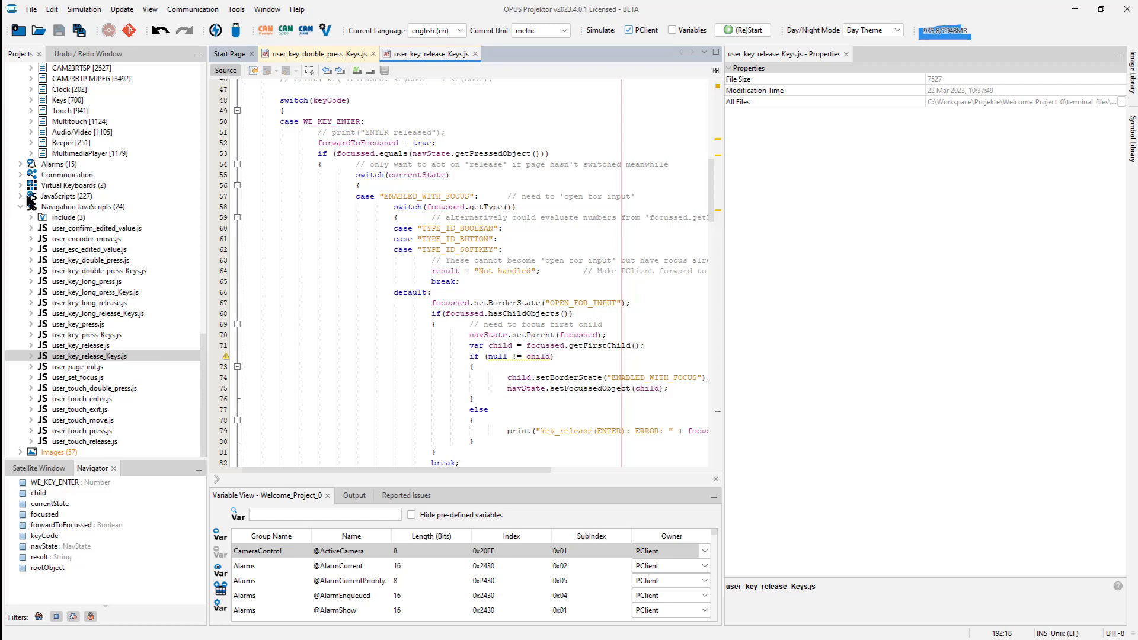
scroll(349, 326, "up", 10)
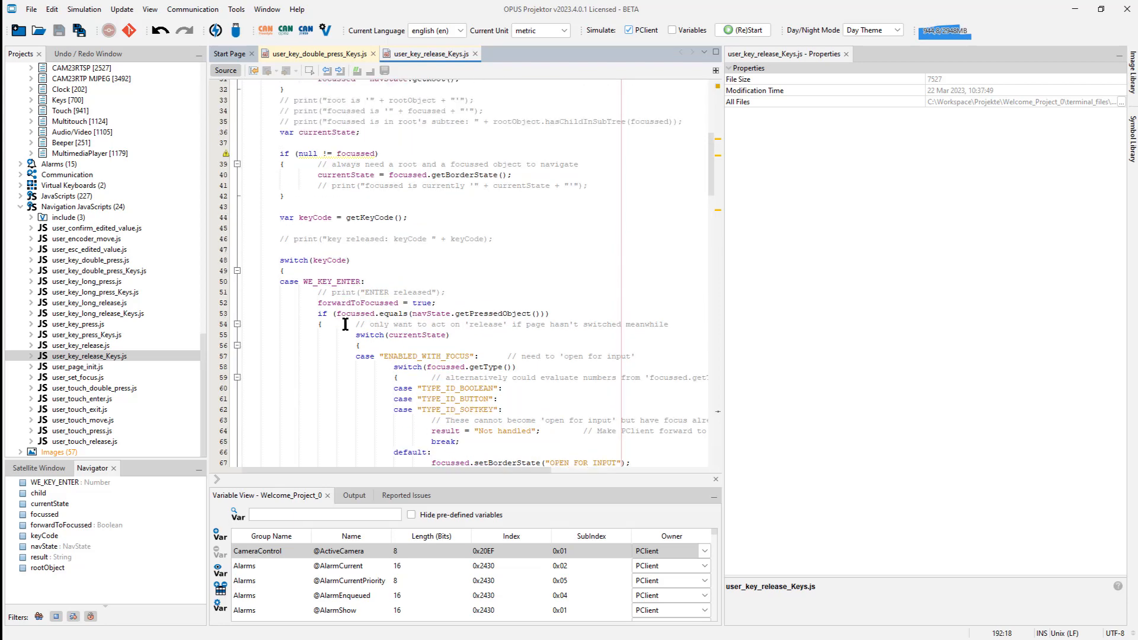
scroll(350, 326, "up", 5)
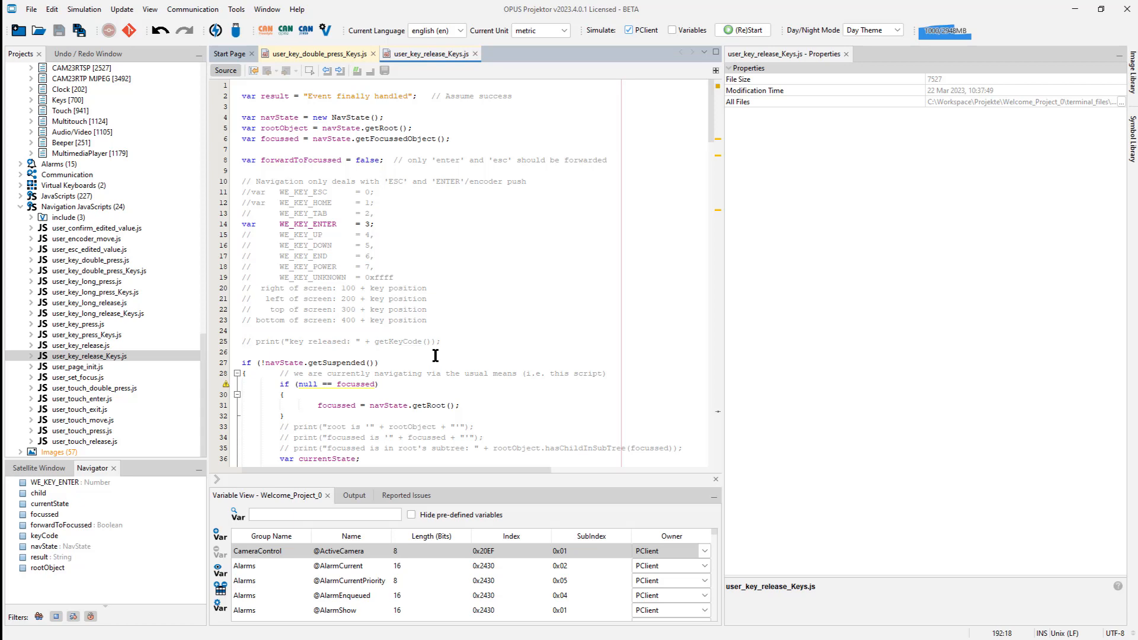
Close both open key scripts and collapse the Navigation JavaScripts folder and Welcome_Project_0 in the project tree
left_click(475, 54)
left_click(373, 54)
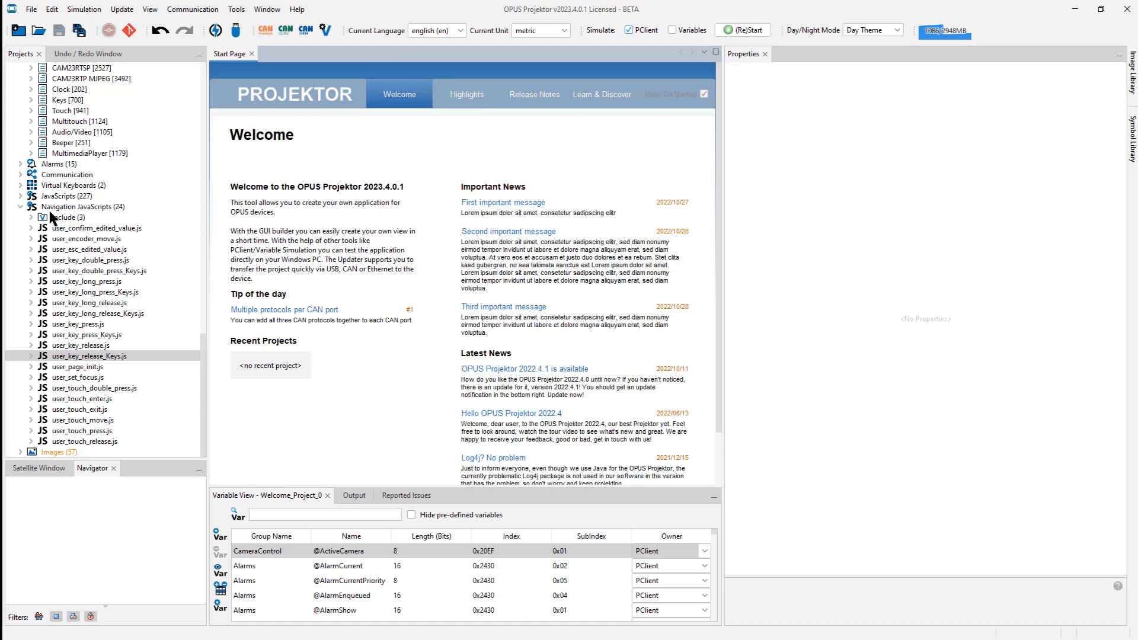
left_click(20, 207)
scroll(47, 227, "up", 20)
left_click(10, 89)
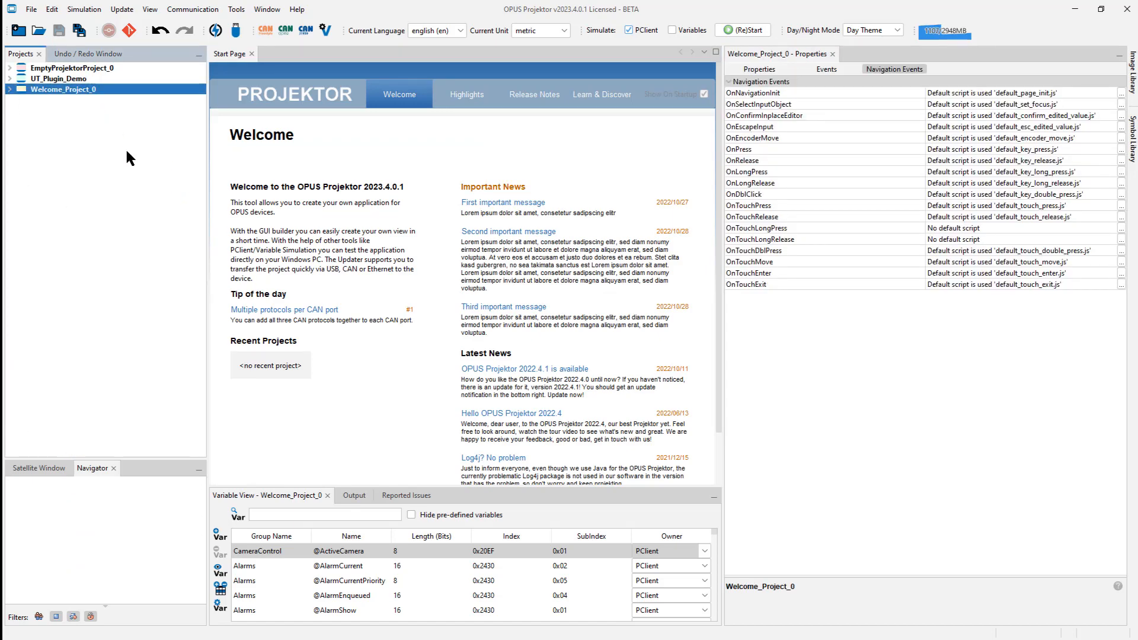
Examine the Watchdog Settings in the properties of Welcome_Project_0, including the timeout value, and cancel without changes
right_click(79, 90)
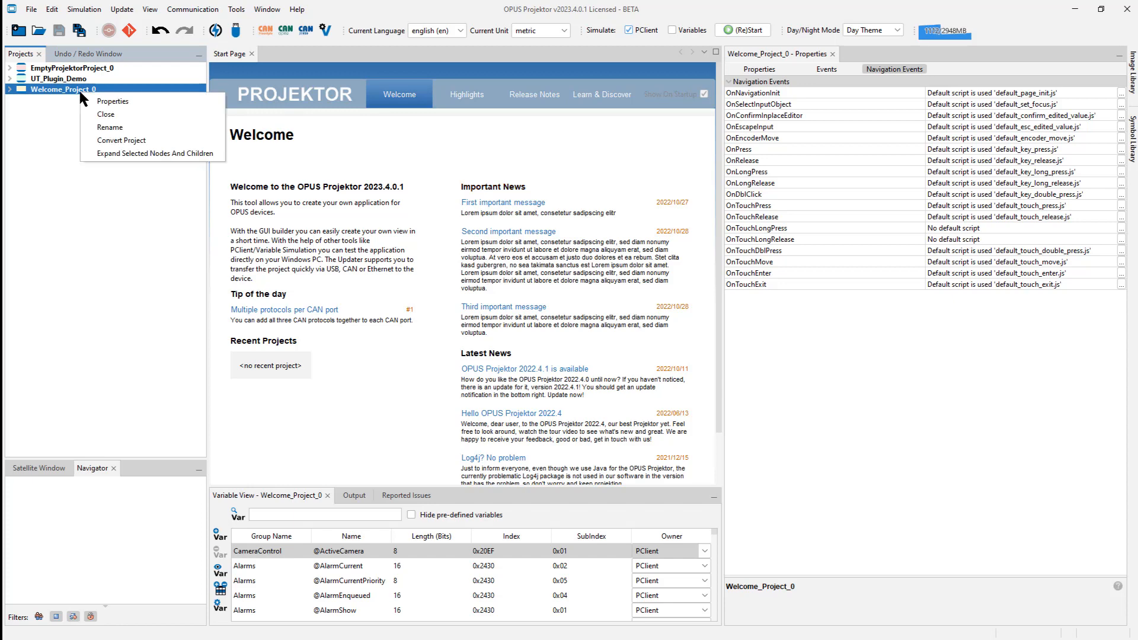
left_click(112, 101)
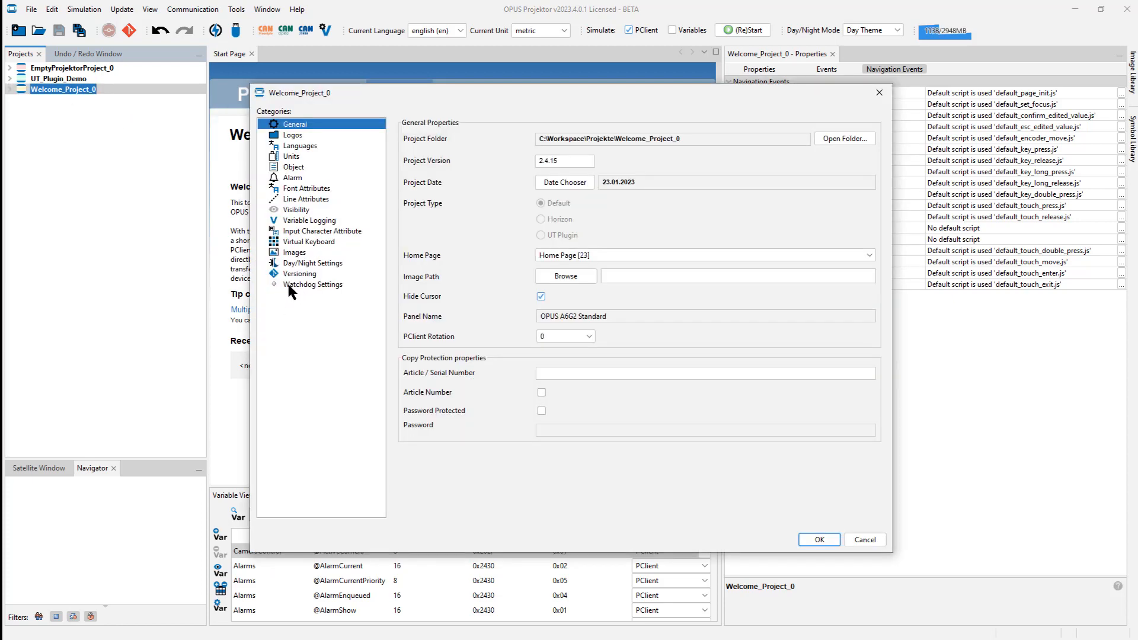
left_click(298, 285)
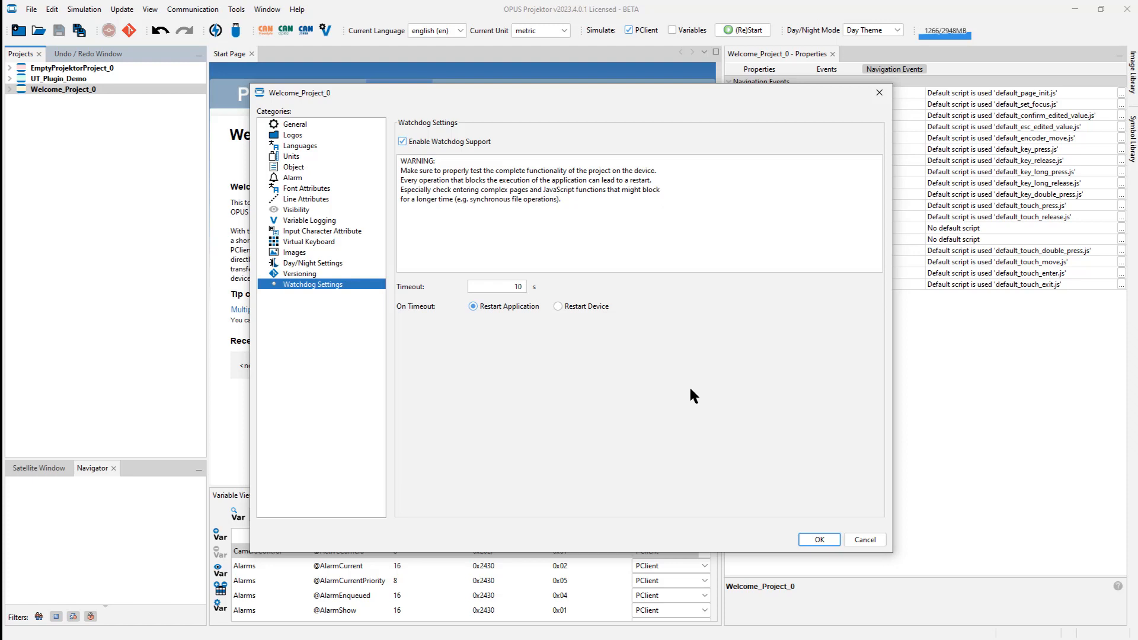
double_click(501, 287)
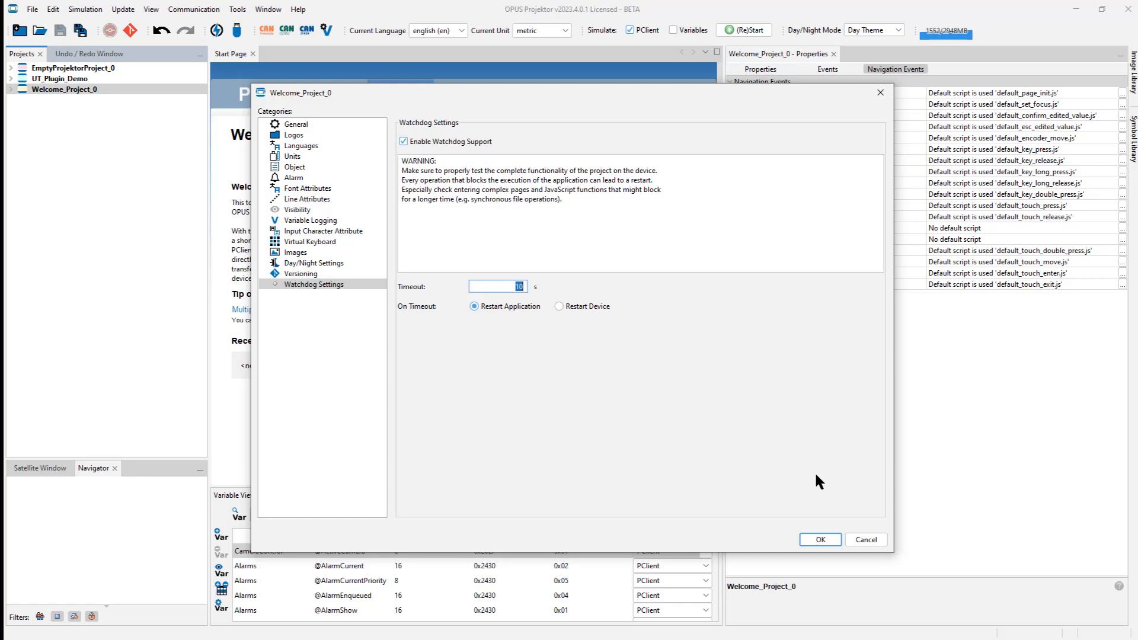
left_click(503, 286)
left_click(862, 539)
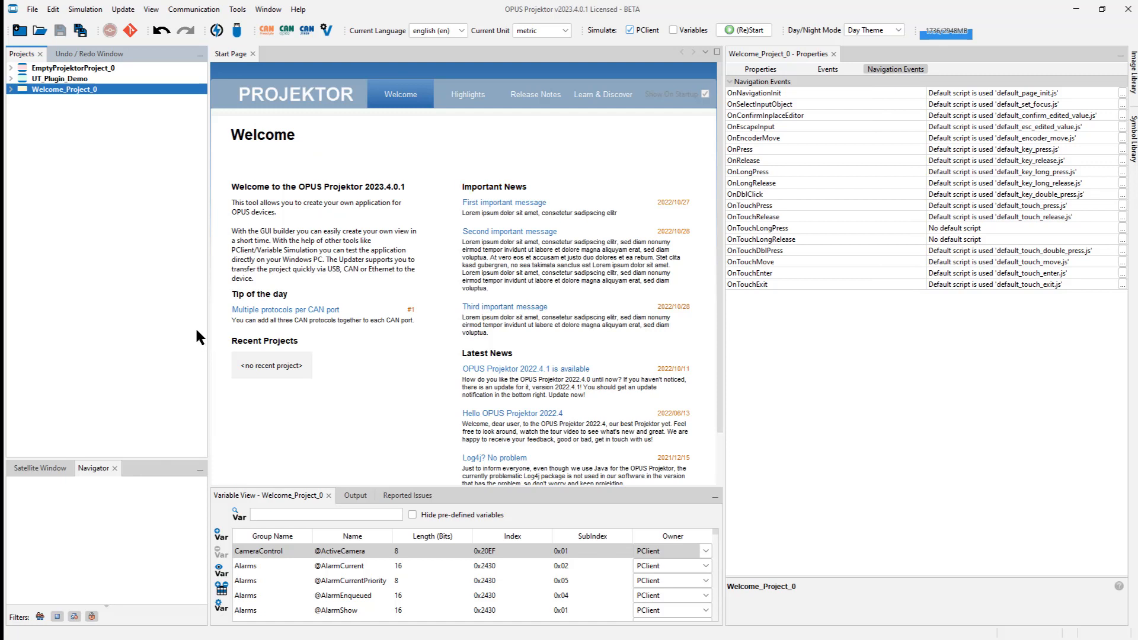
Simulate UT_Plugin_Demo and view its full-screen, language and unit, and UT settings pages in the simulator
left_click(75, 79)
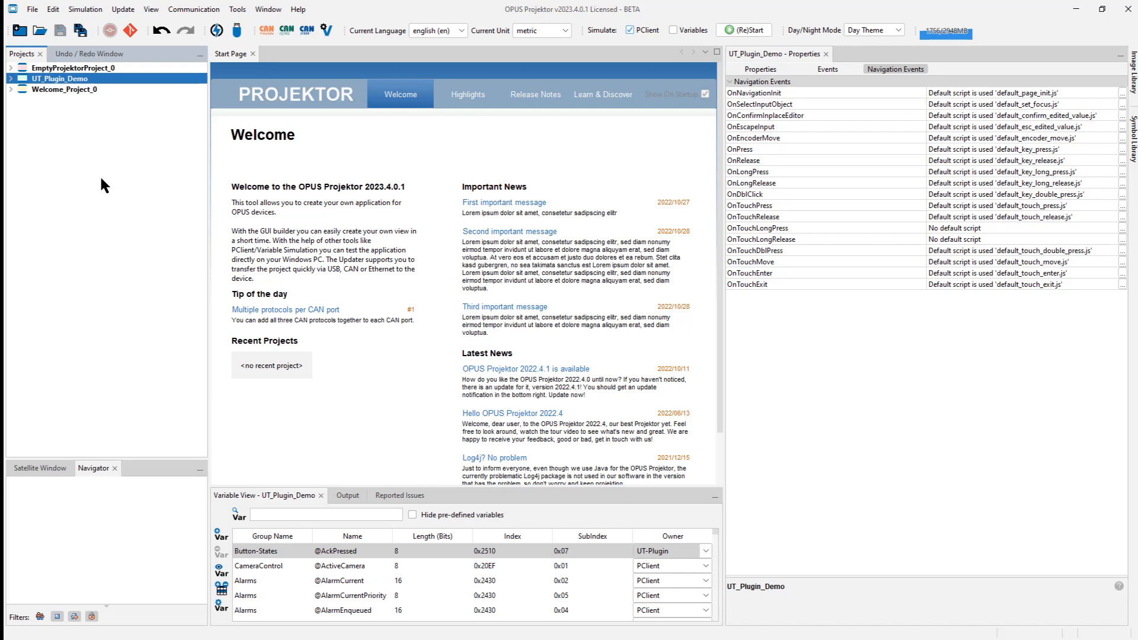
left_click(729, 25)
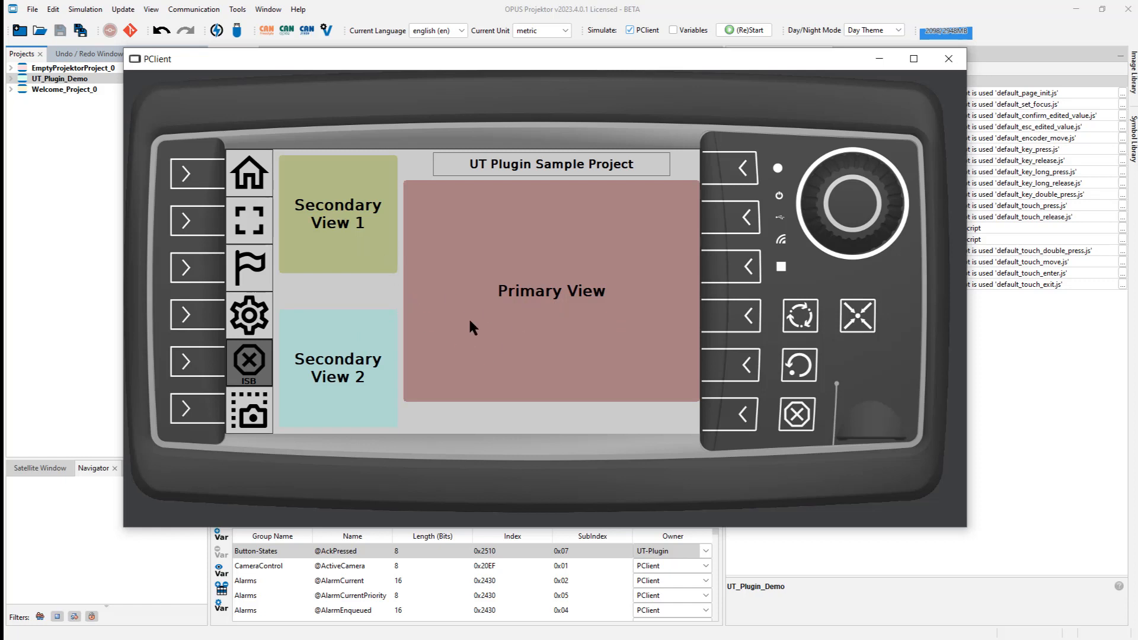
left_click(251, 214)
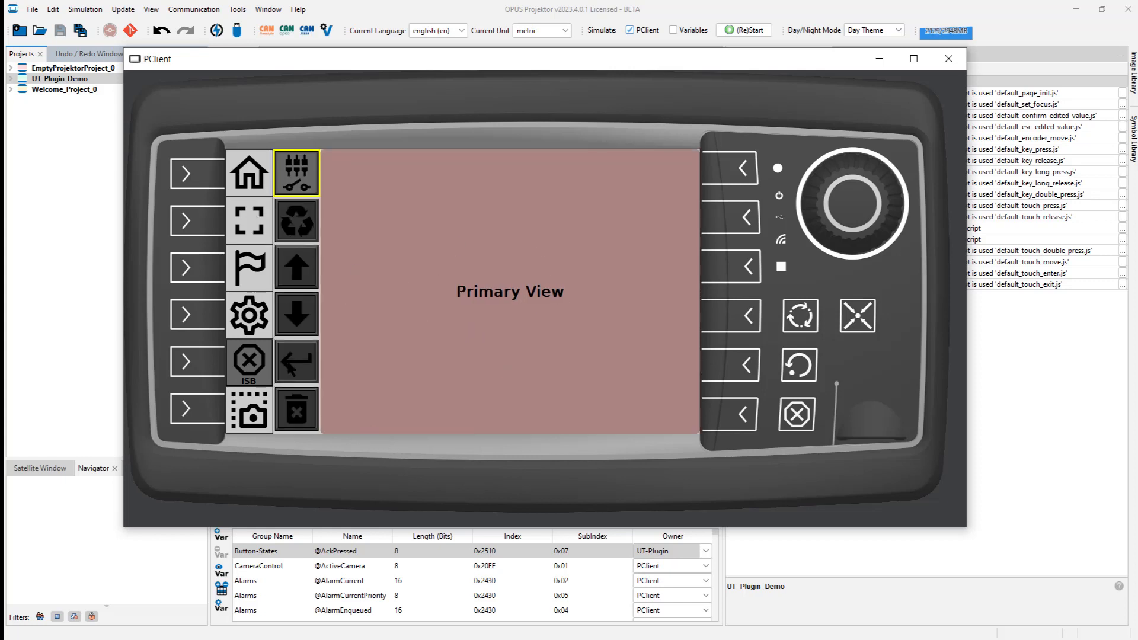
left_click(252, 272)
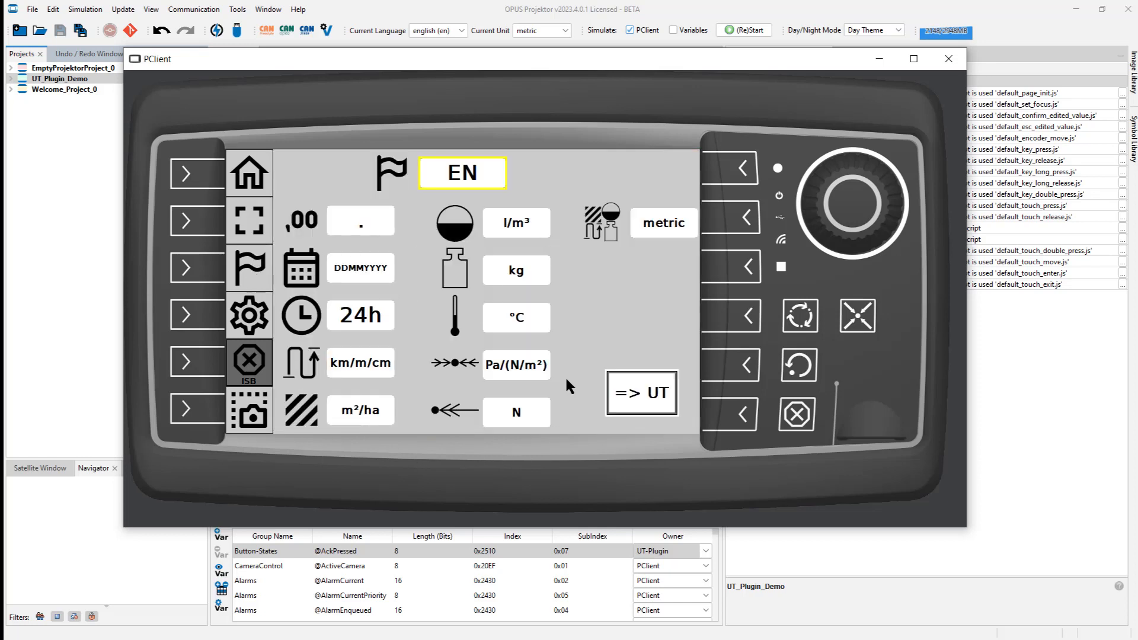
left_click(252, 323)
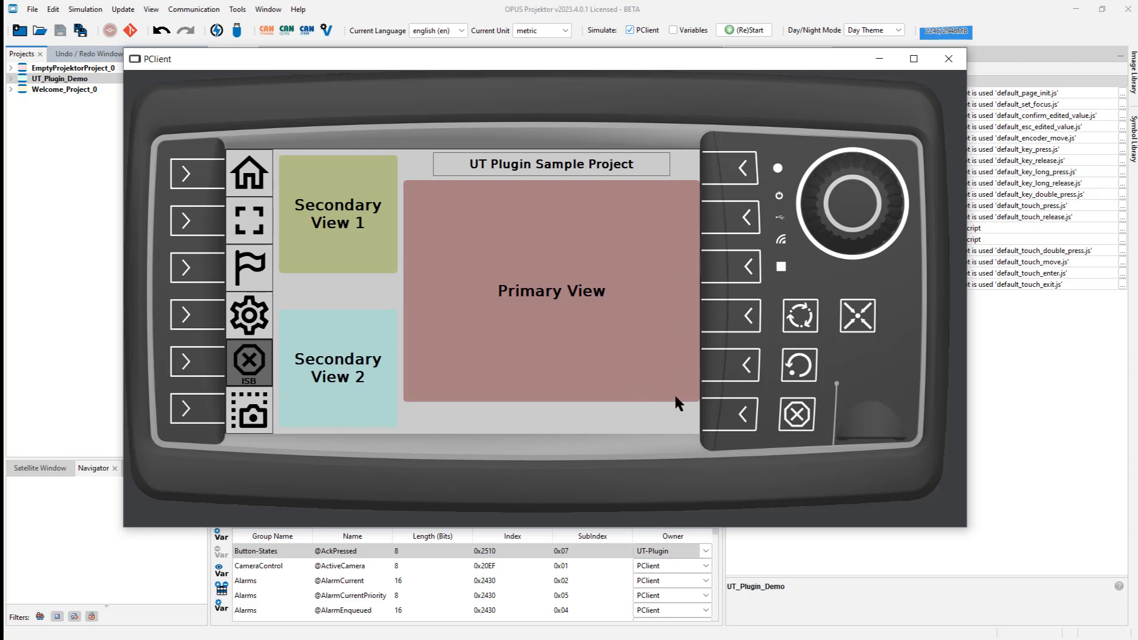
left_click(666, 418)
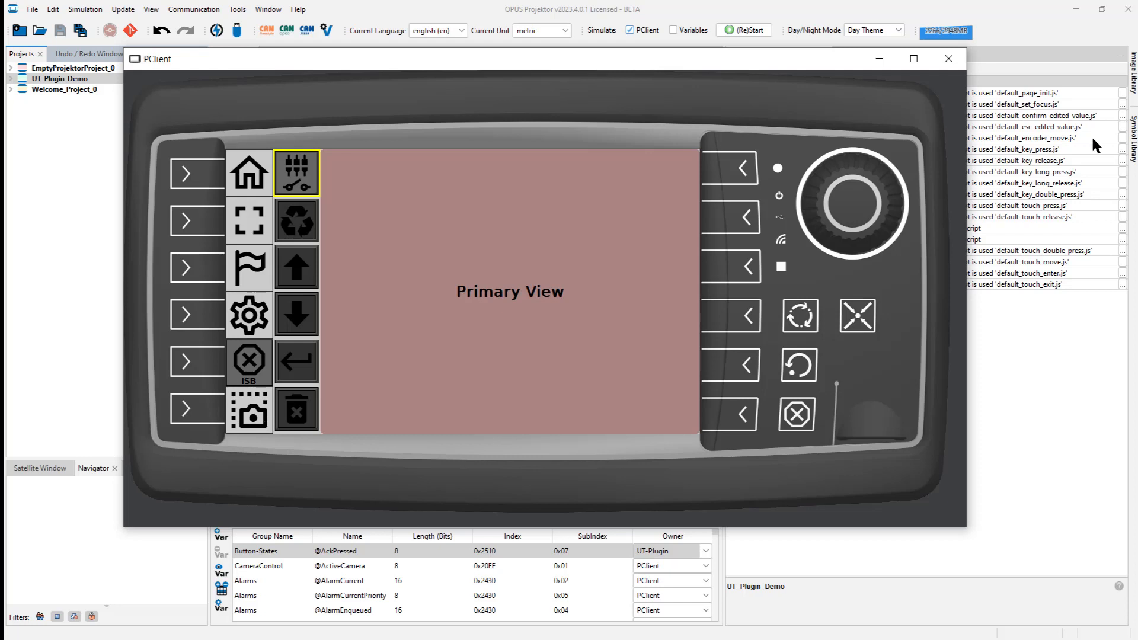
Minimize the PClient simulation and select the UT primary view on the Home Page of UT_Plugin_Demo
left_click(1133, 139)
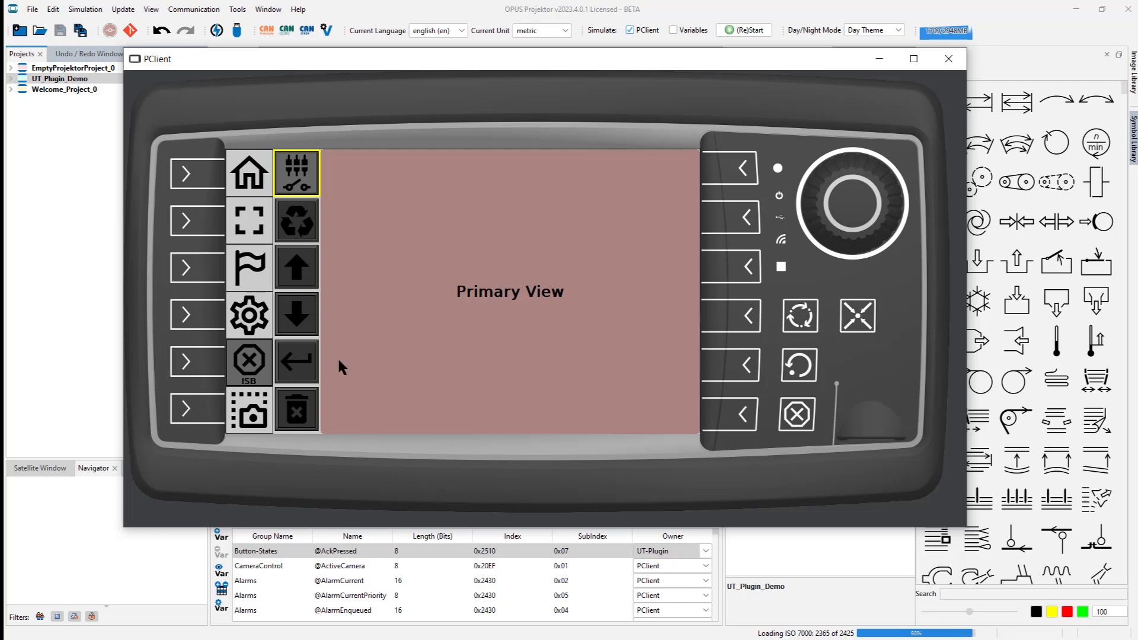
left_click(199, 221)
left_click(875, 59)
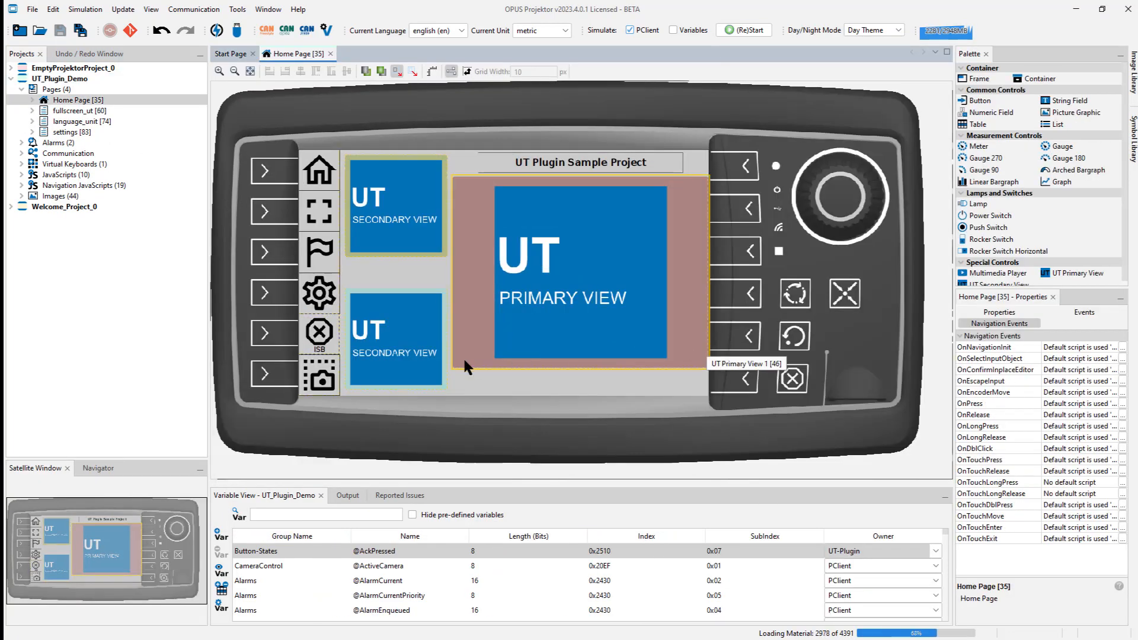
left_click(465, 358)
left_click(318, 164)
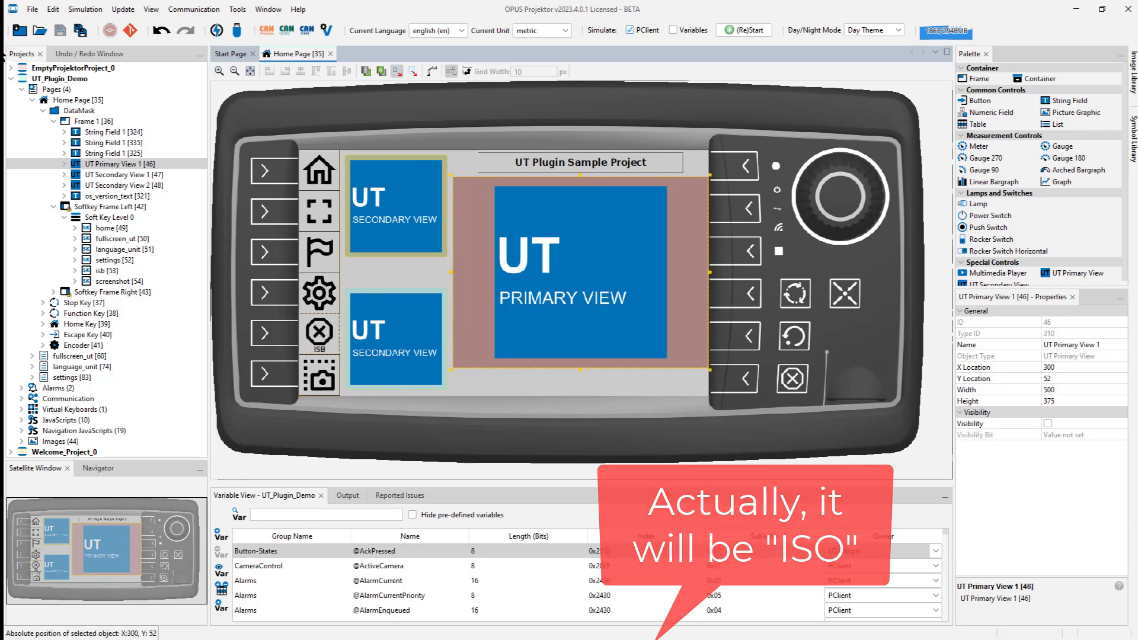
Start a new Empty Project from the General category and choose the OPUS A6G2 Standard panel
left_click(20, 31)
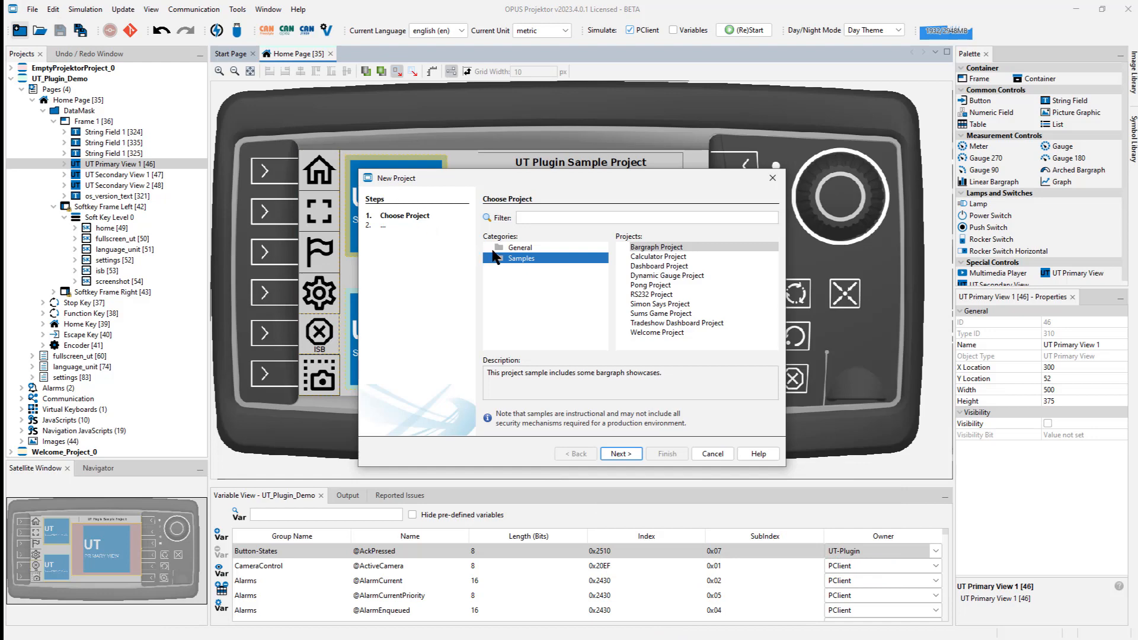
left_click(507, 249)
left_click(660, 249)
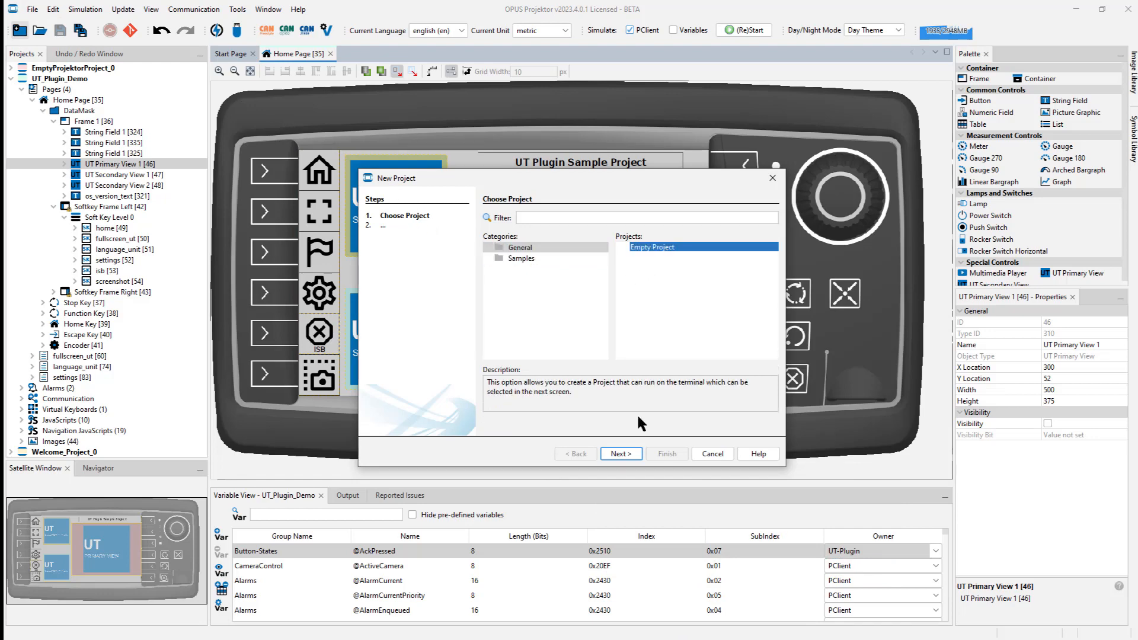
left_click(628, 449)
left_click(655, 255)
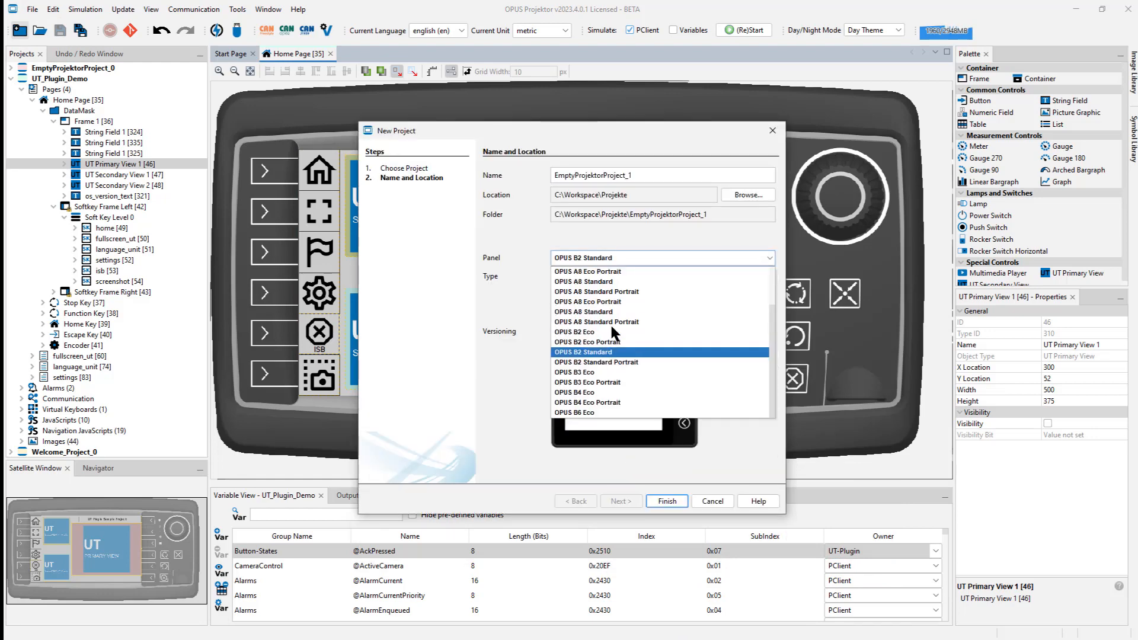
left_click(597, 295)
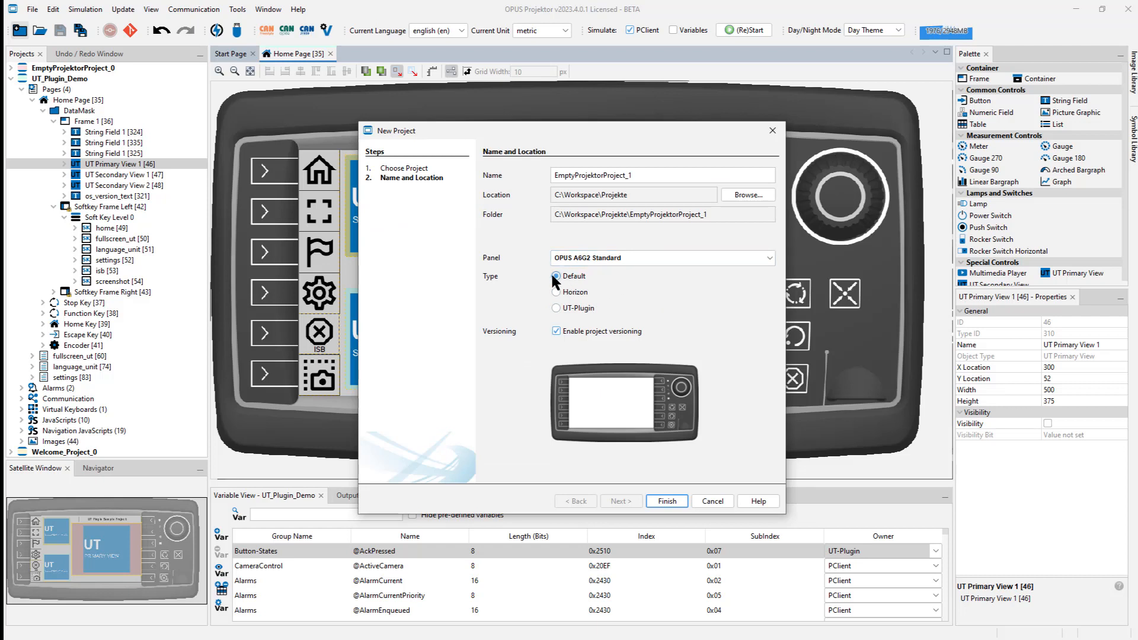
Try the Horizon and UT-Plugin types for the new project, move the dialog aside, and cancel the project creation
left_click(616, 291)
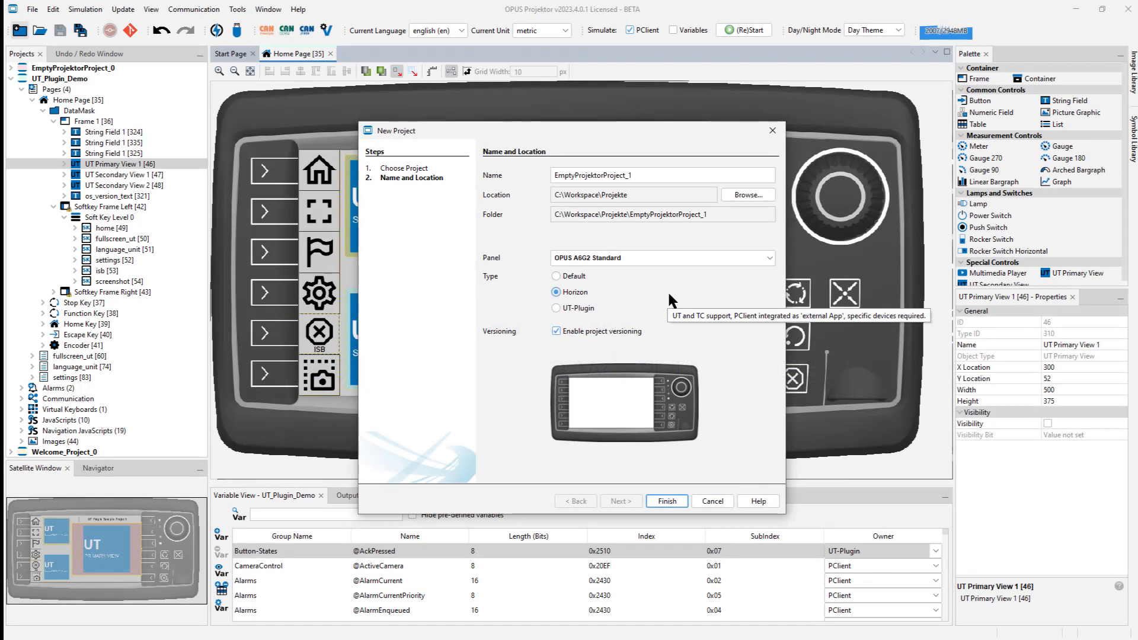
left_click(563, 307)
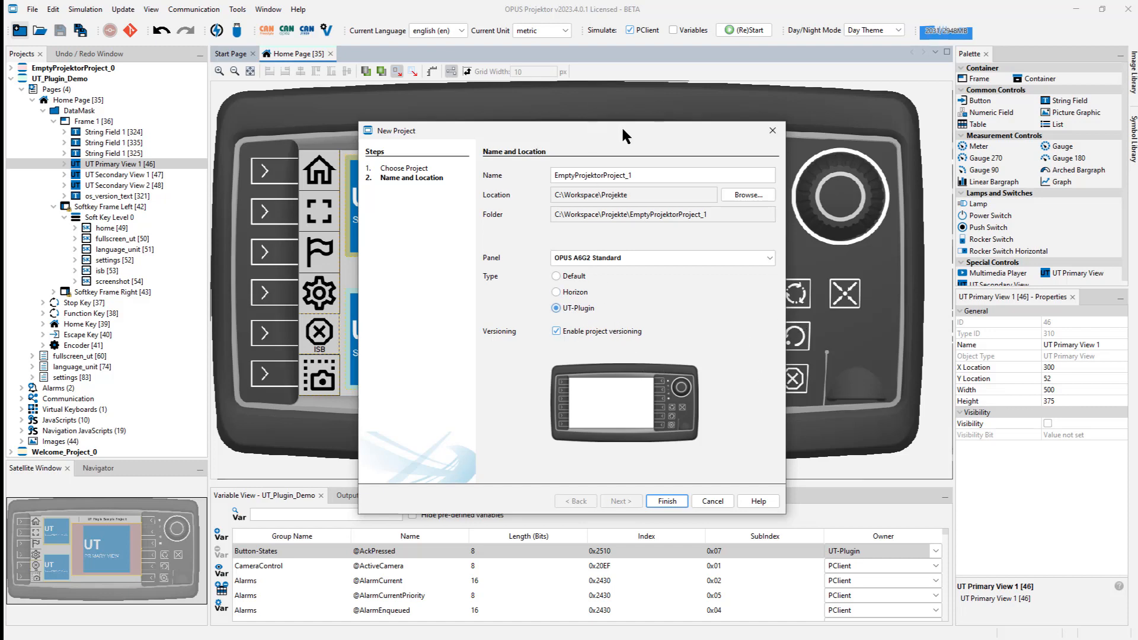
left_click_drag(622, 130, 592, 219)
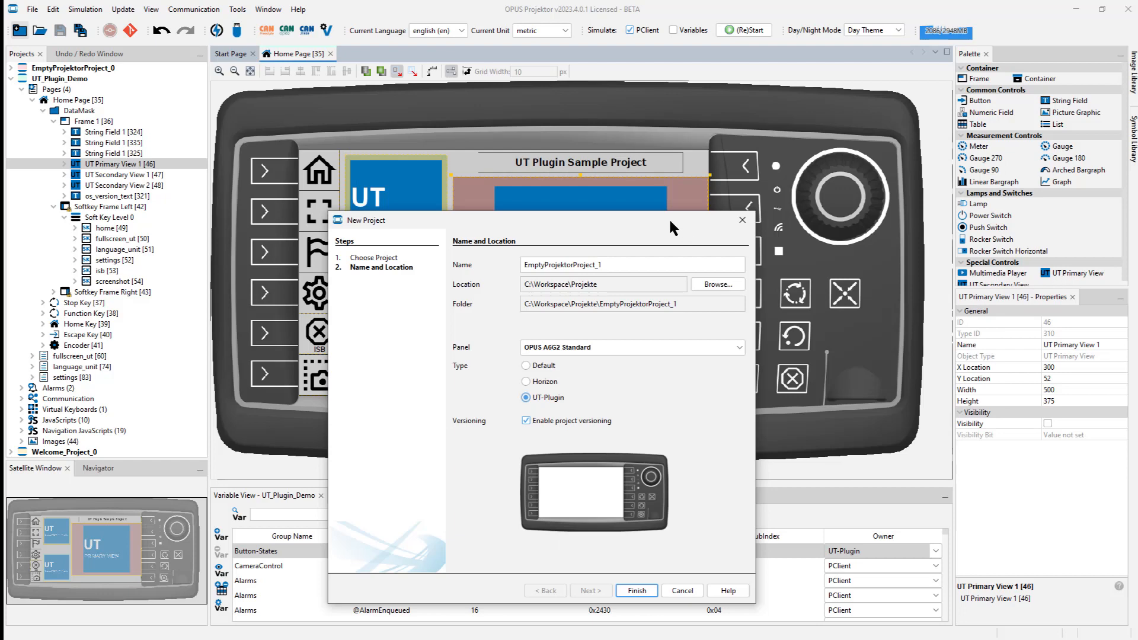
left_click_drag(668, 218, 809, 136)
left_click(822, 509)
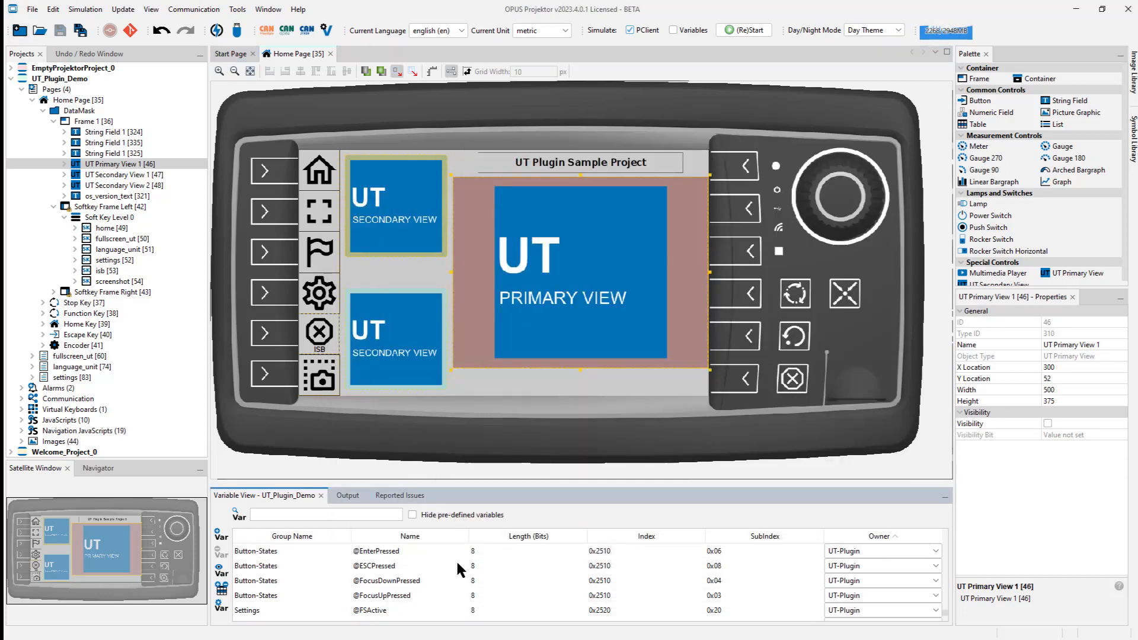
Examine the variables owned by UT-Plugin in the owner-sorted variable list of UT_Plugin_Demo
scroll(440, 573, "up", 2)
scroll(440, 573, "down", 8)
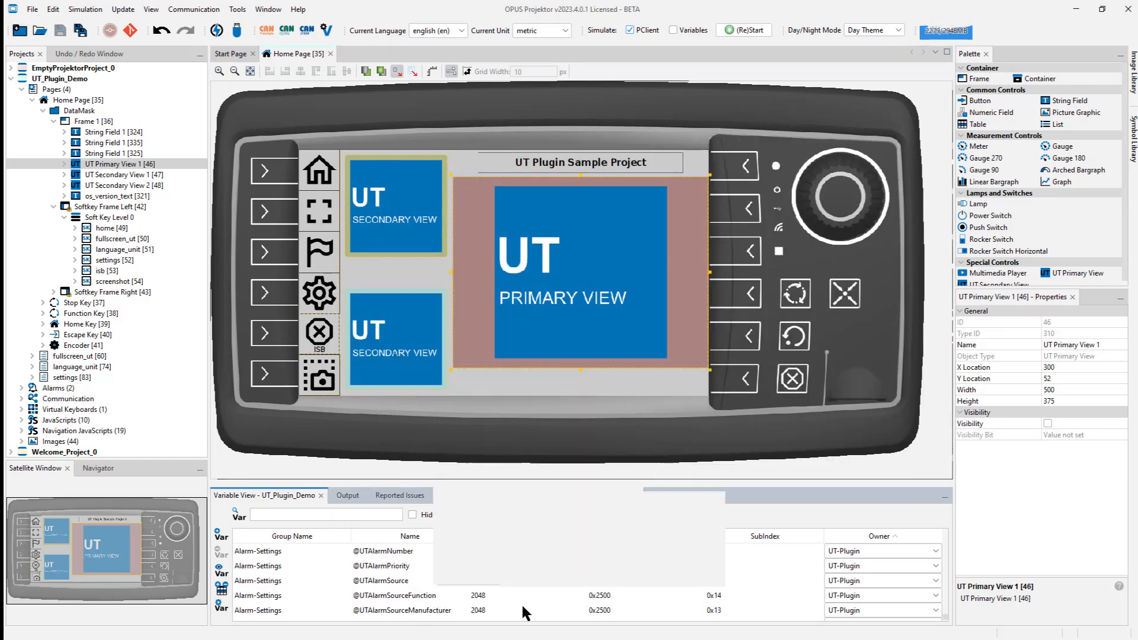
scroll(586, 592, "down", 2)
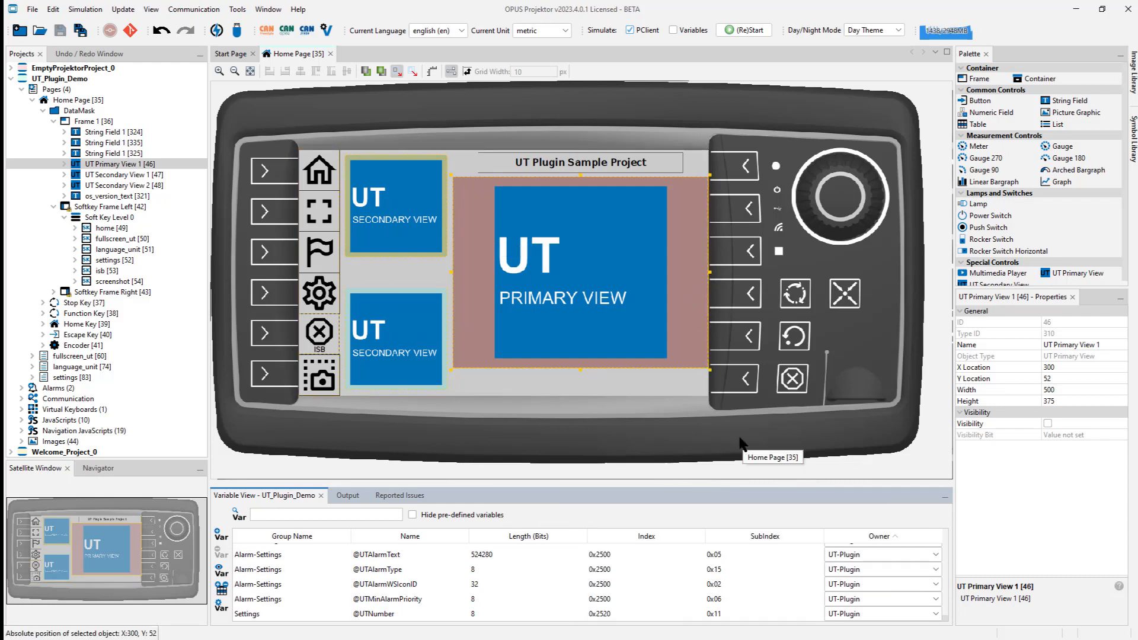
Collapse UT_Plugin_Demo, open the FlexView-Converter for Welcome_Project_0, choose the UT Plugin project type, and cancel the conversion
left_click(11, 78)
key("Down")
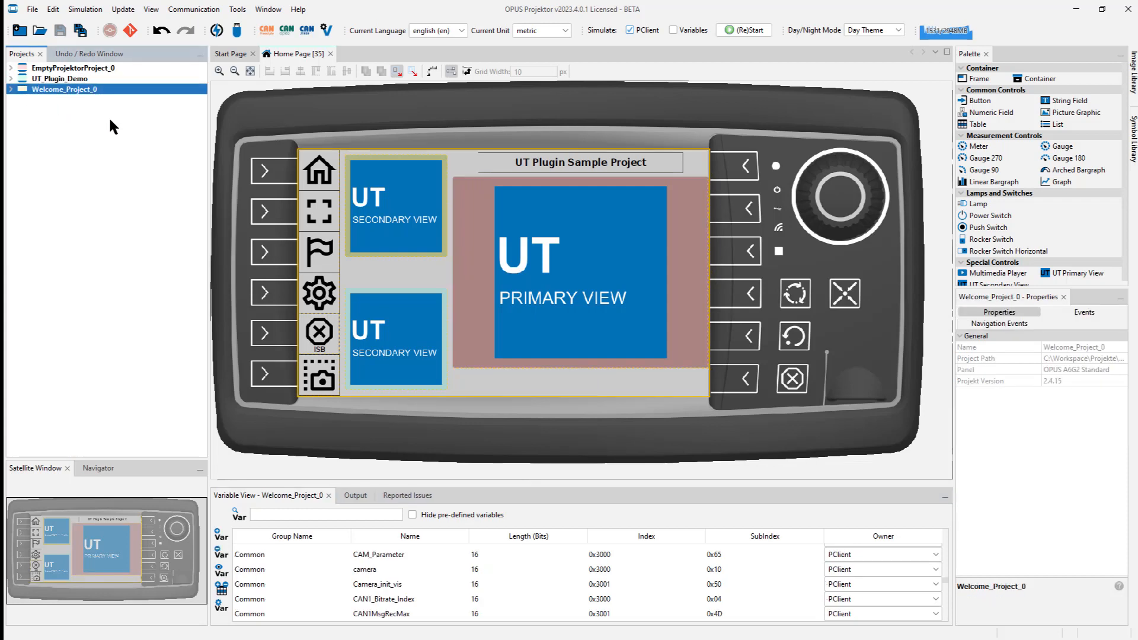
left_click(11, 89)
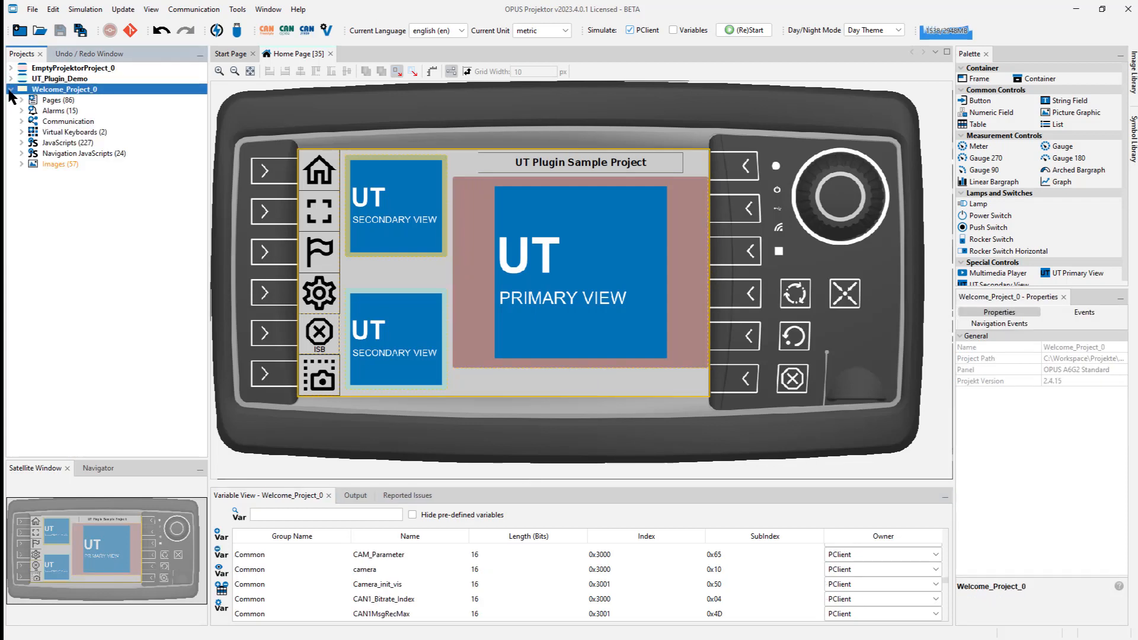
left_click(10, 89)
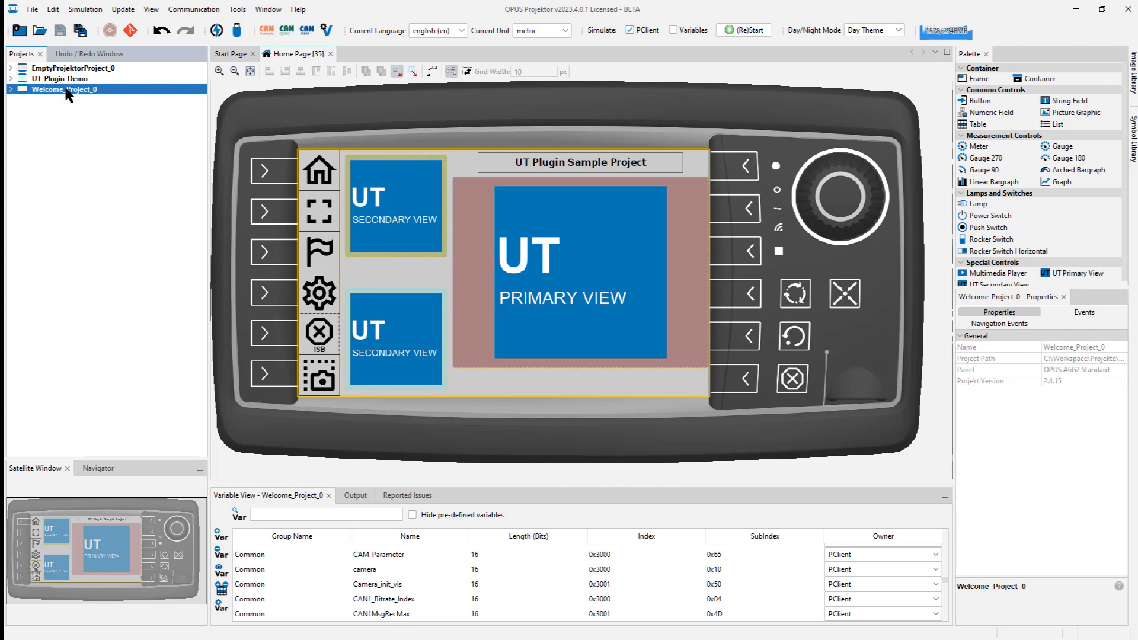
right_click(69, 90)
left_click(112, 137)
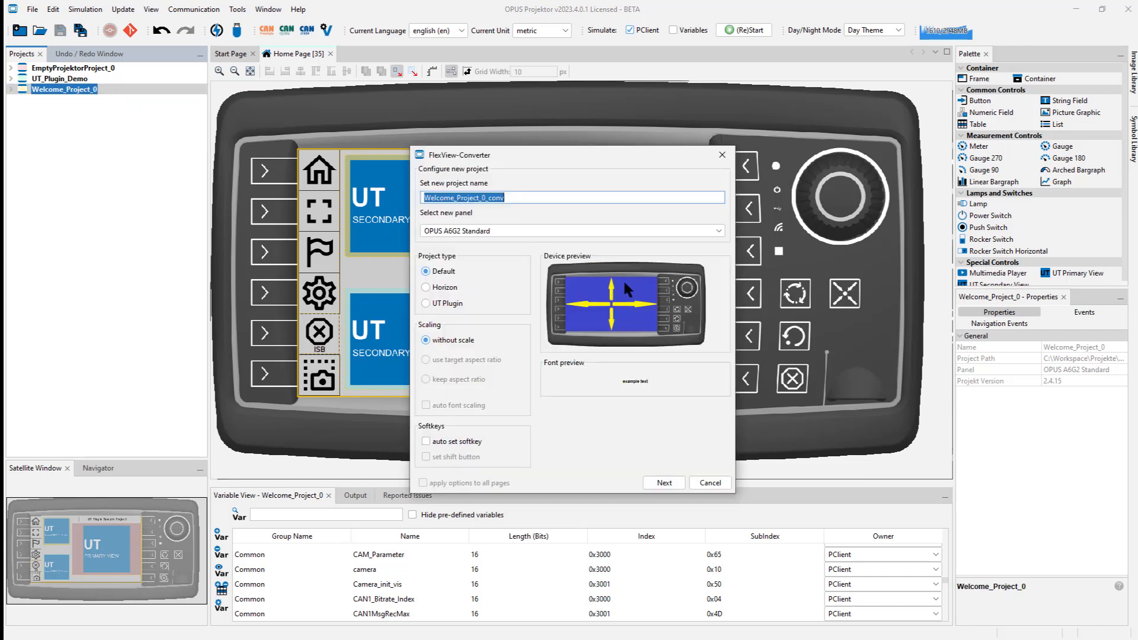
left_click(426, 303)
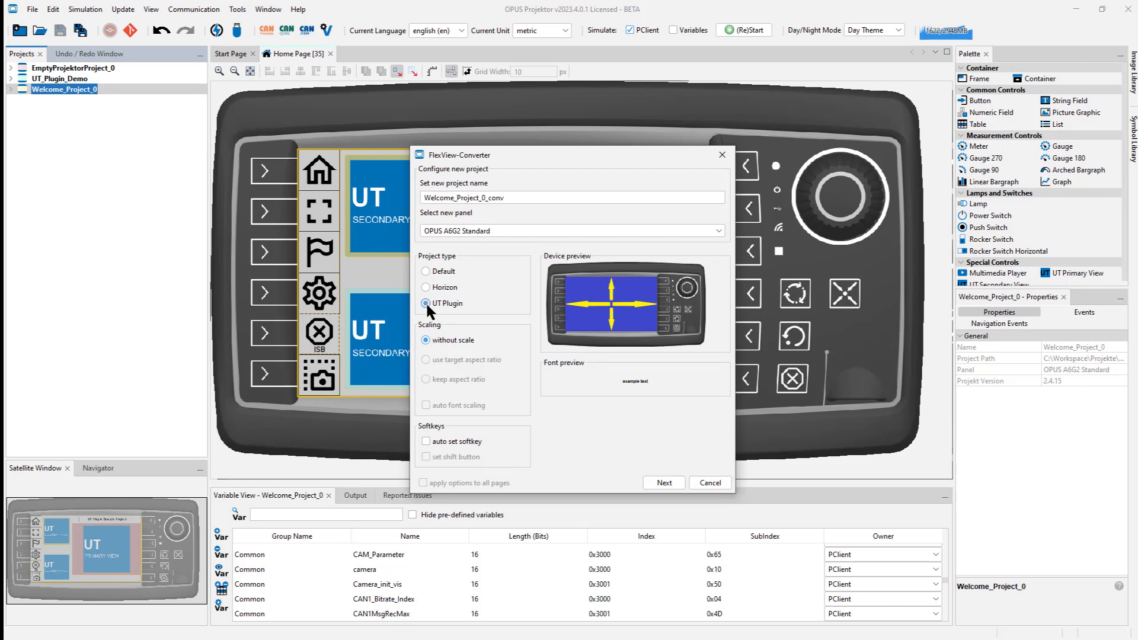
left_click(707, 483)
scroll(992, 269, "down", 2)
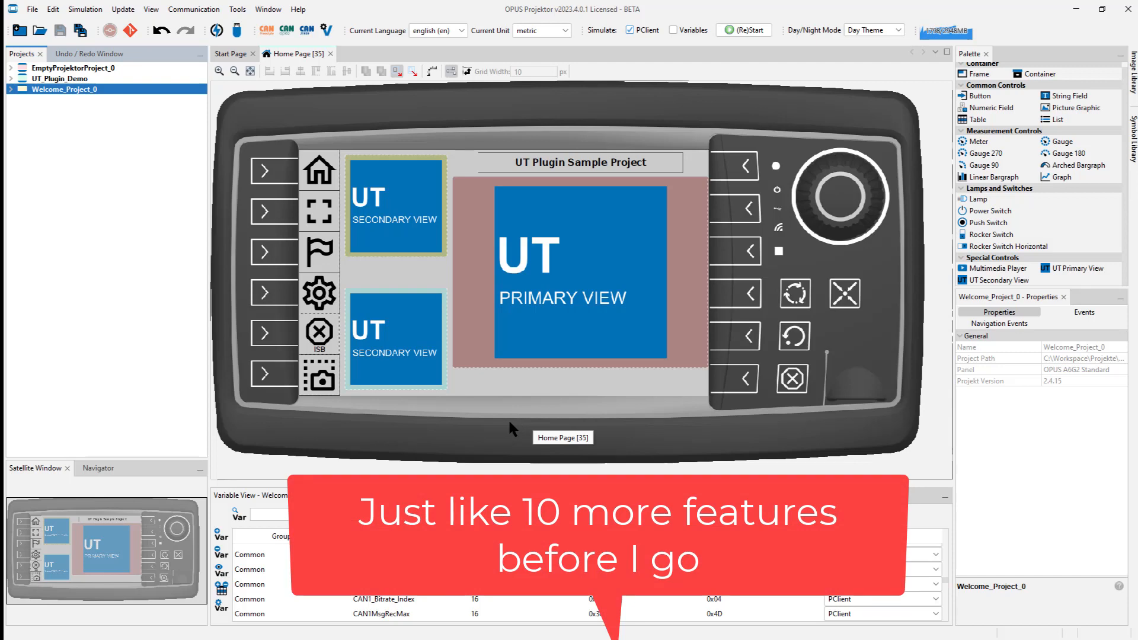
Expand the Navigation JavaScripts of Welcome_Project_0 and look at their include folder
left_click(11, 89)
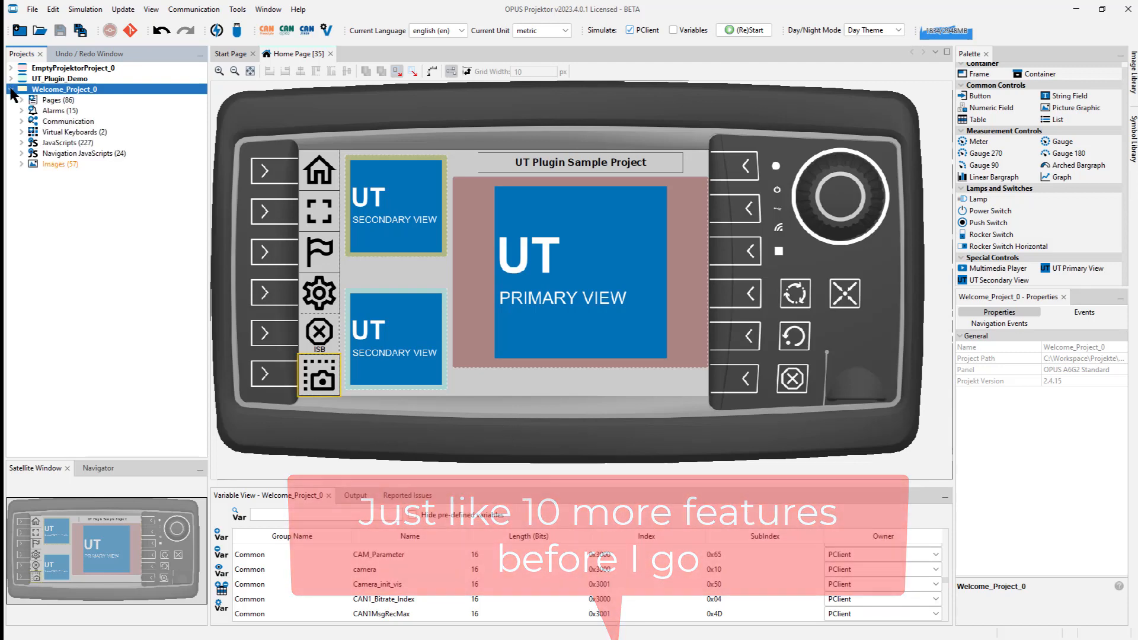
left_click(21, 153)
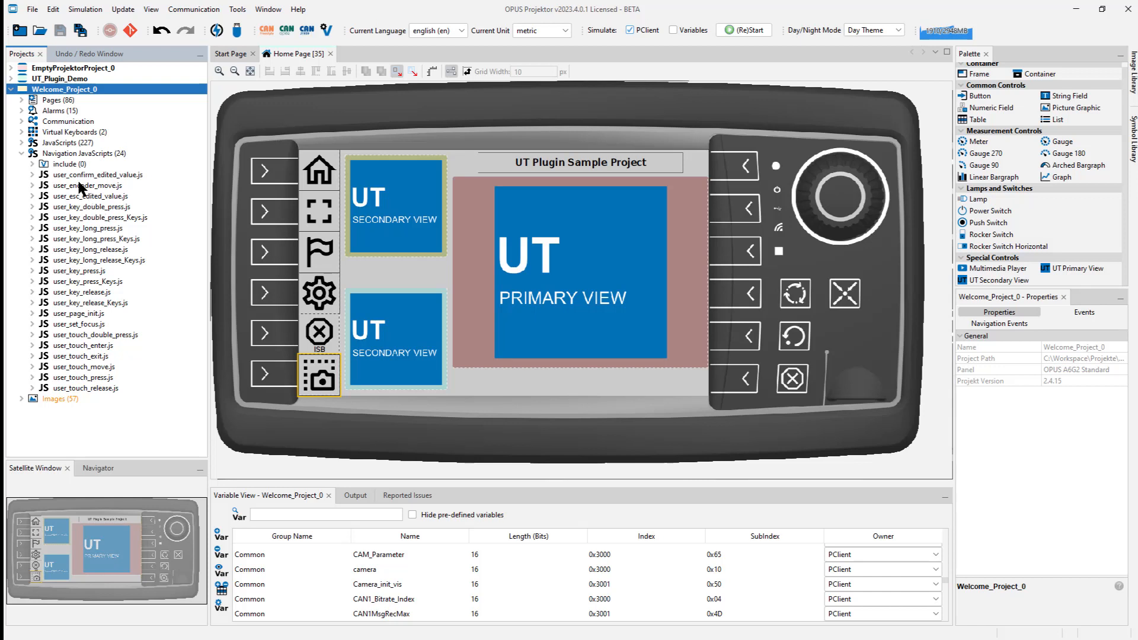
left_click(32, 164)
left_click(33, 163)
Create a folder named NewFolder under the JavaScripts of Welcome_Project_0
left_click(22, 142)
scroll(68, 202, "up", 2)
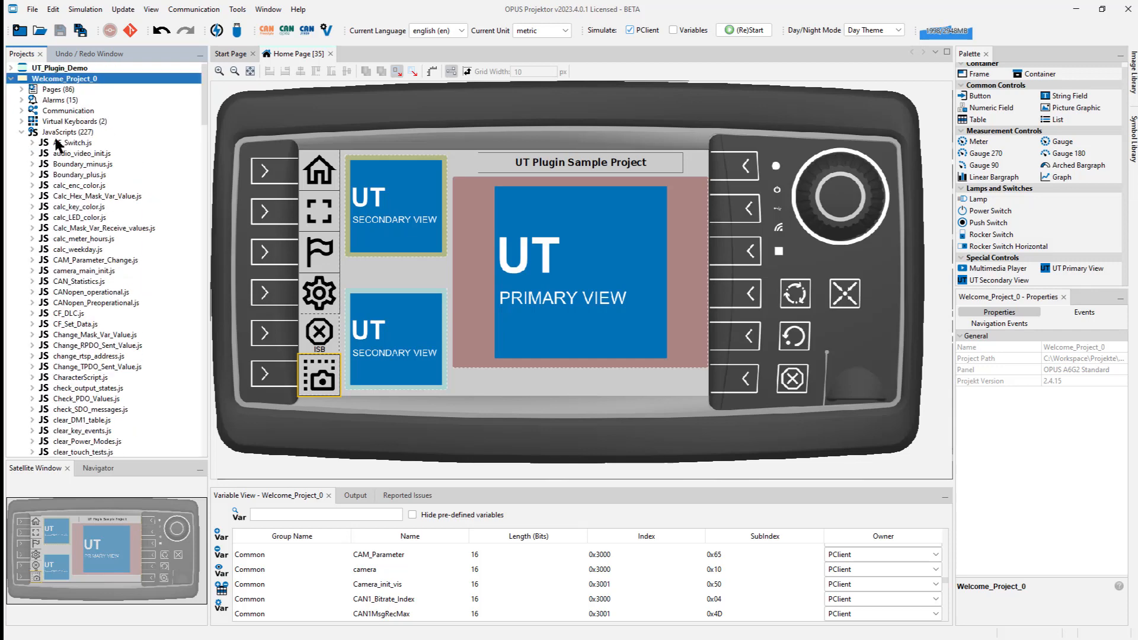
right_click(57, 132)
left_click(94, 154)
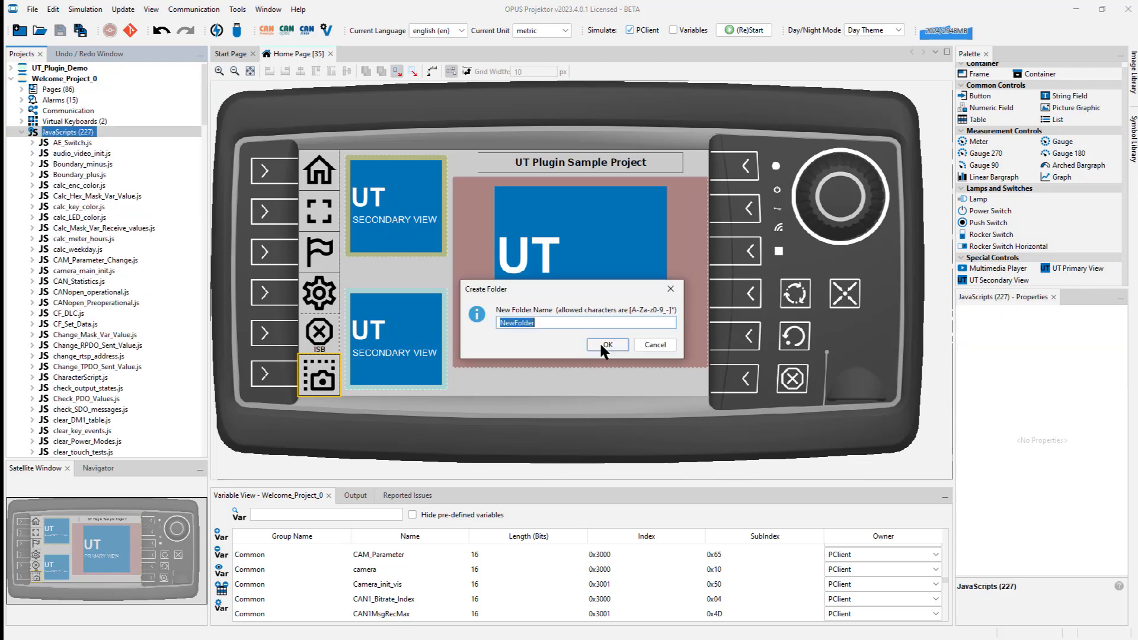
left_click(599, 341)
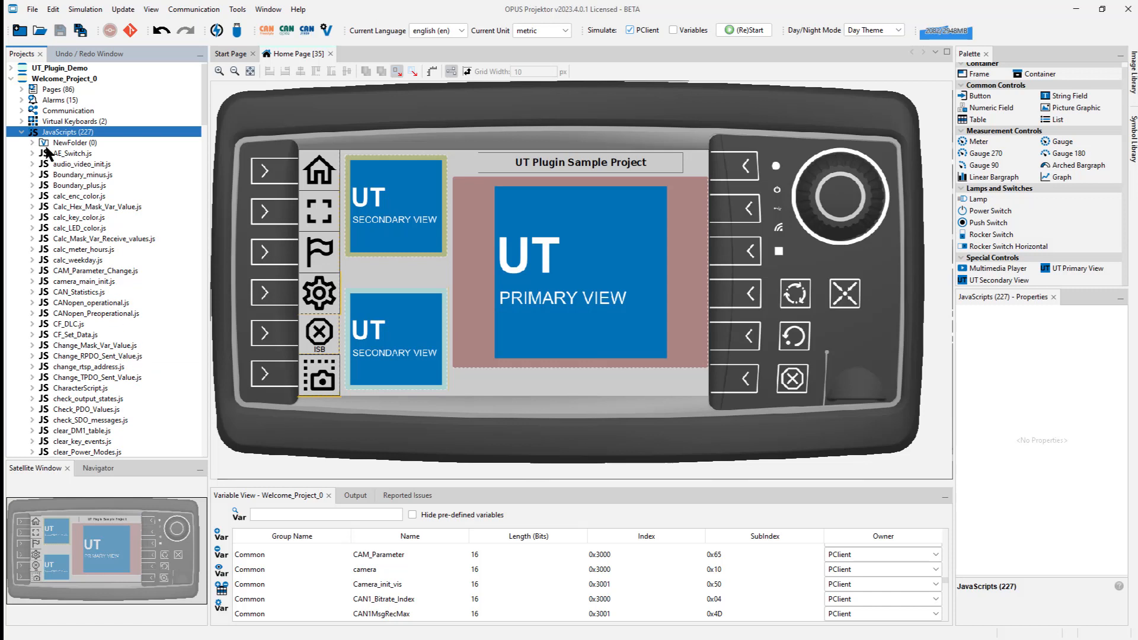
Create a subfolder also named NewFolder inside the new JavaScripts folder and select it
right_click(77, 144)
left_click(118, 166)
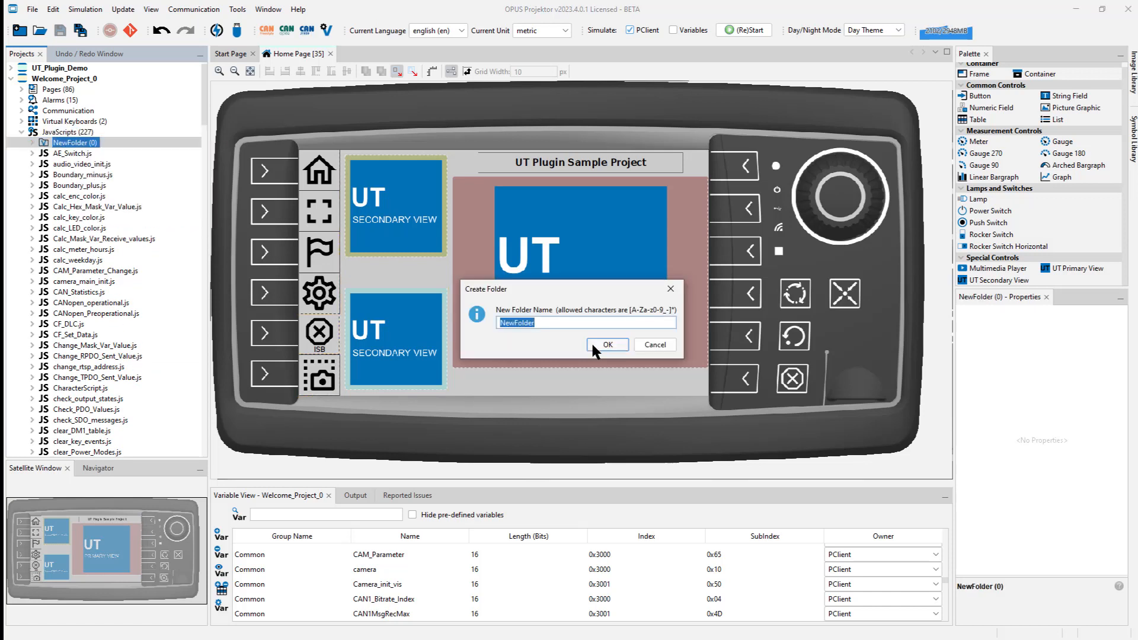
left_click(594, 341)
left_click(90, 154)
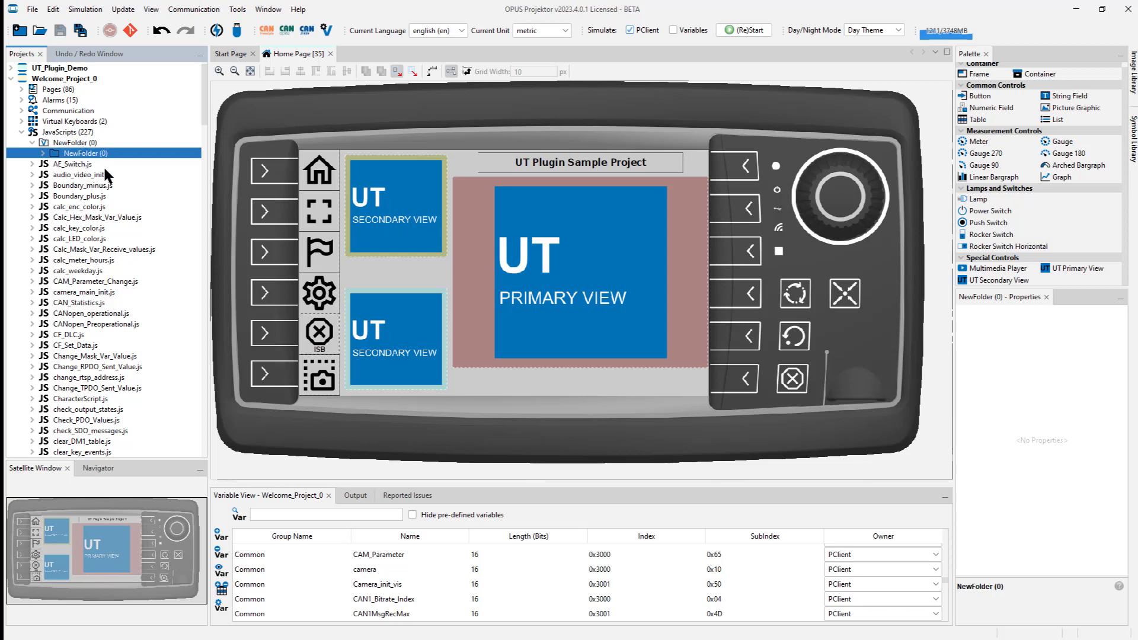
Collapse Welcome_Project_0 in the project tree and select UT_Plugin_Demo
left_click(76, 132)
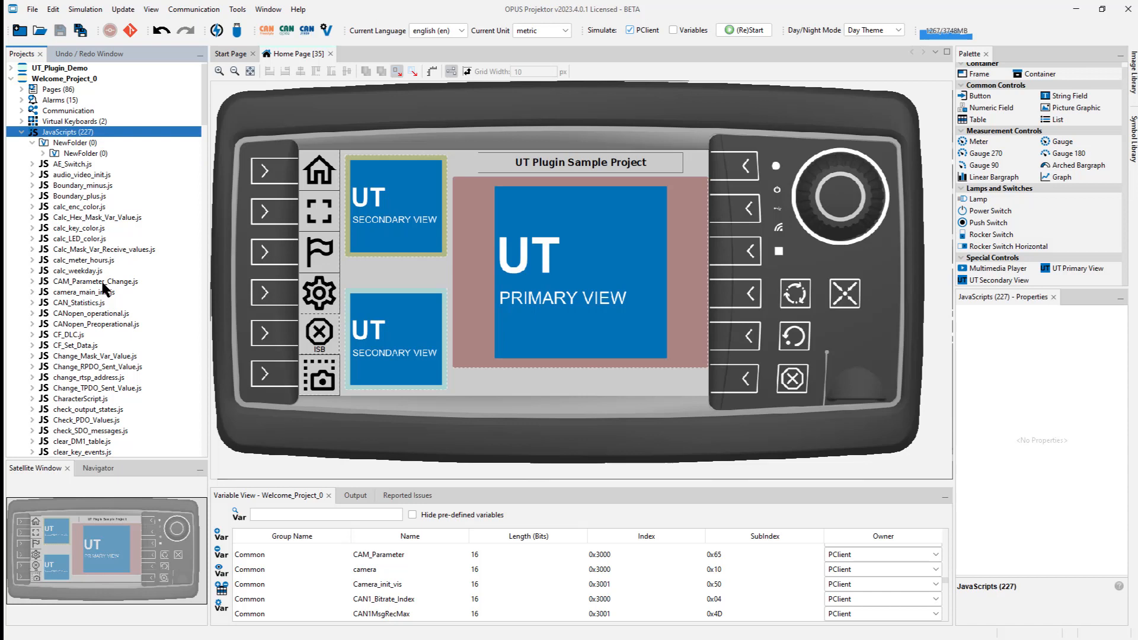
left_click(11, 79)
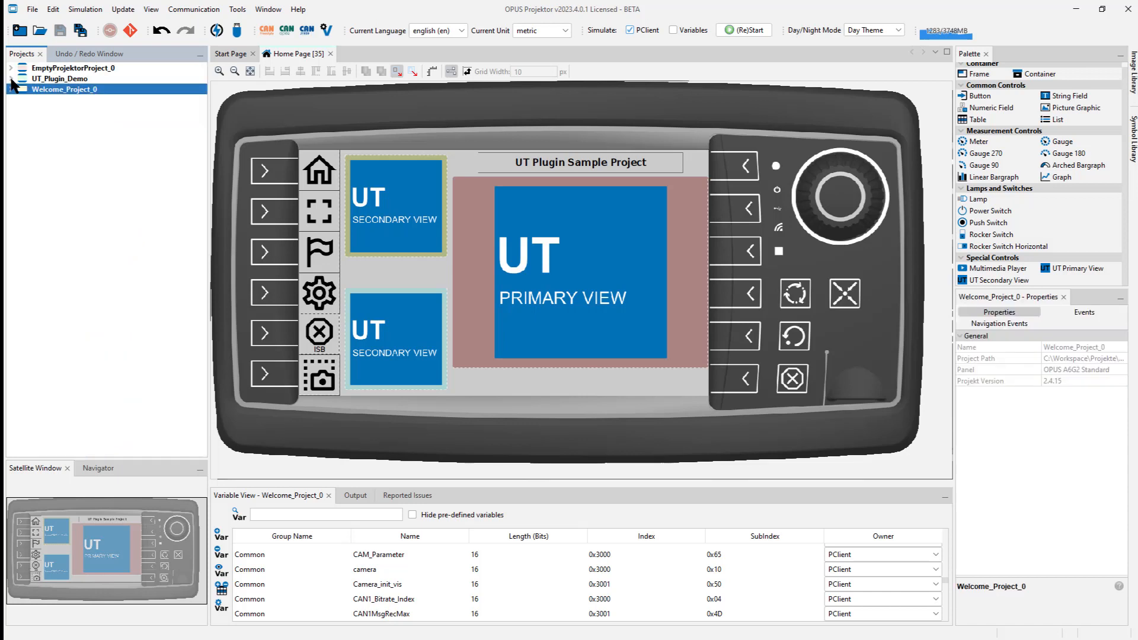
left_click(55, 80)
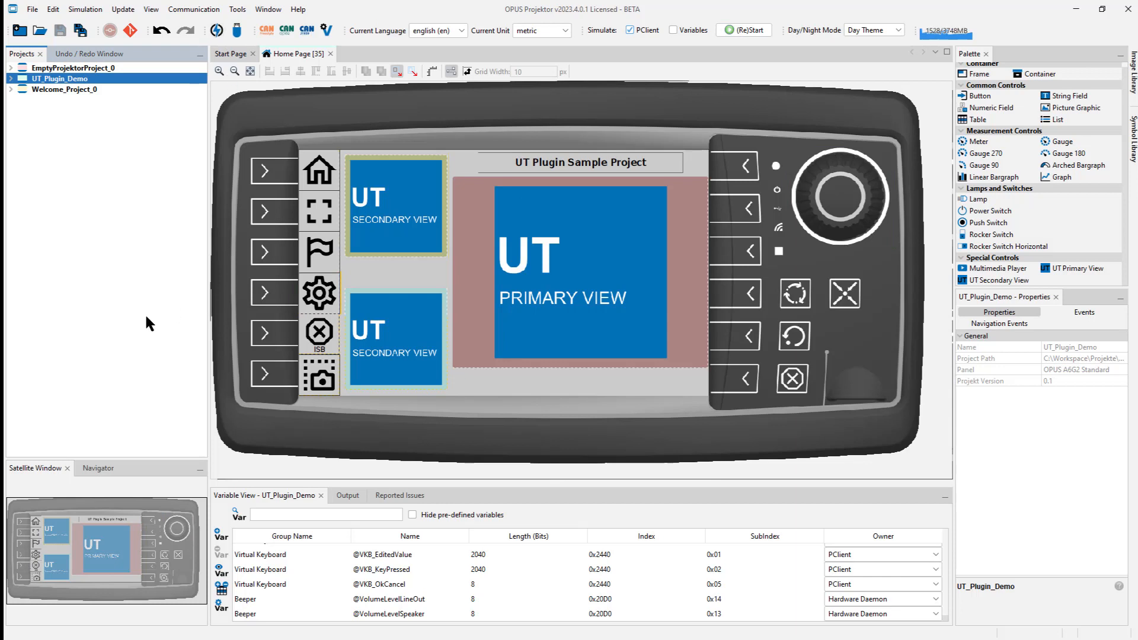
Open the program options and show the Versioning settings
right_click(76, 84)
left_click(237, 8)
left_click(276, 186)
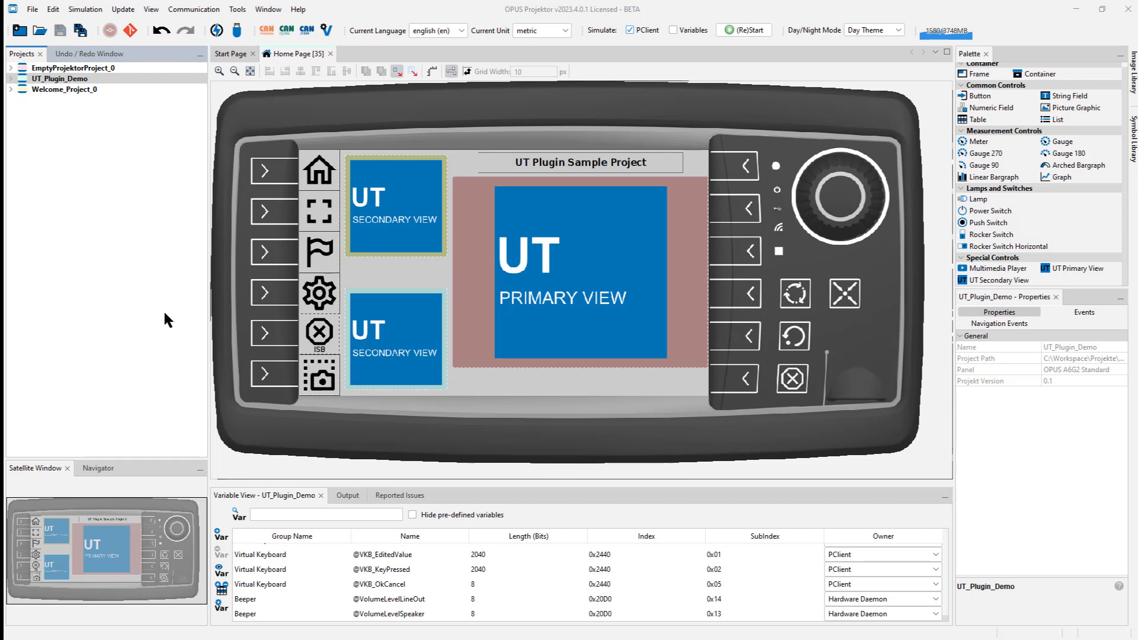
left_click(419, 67)
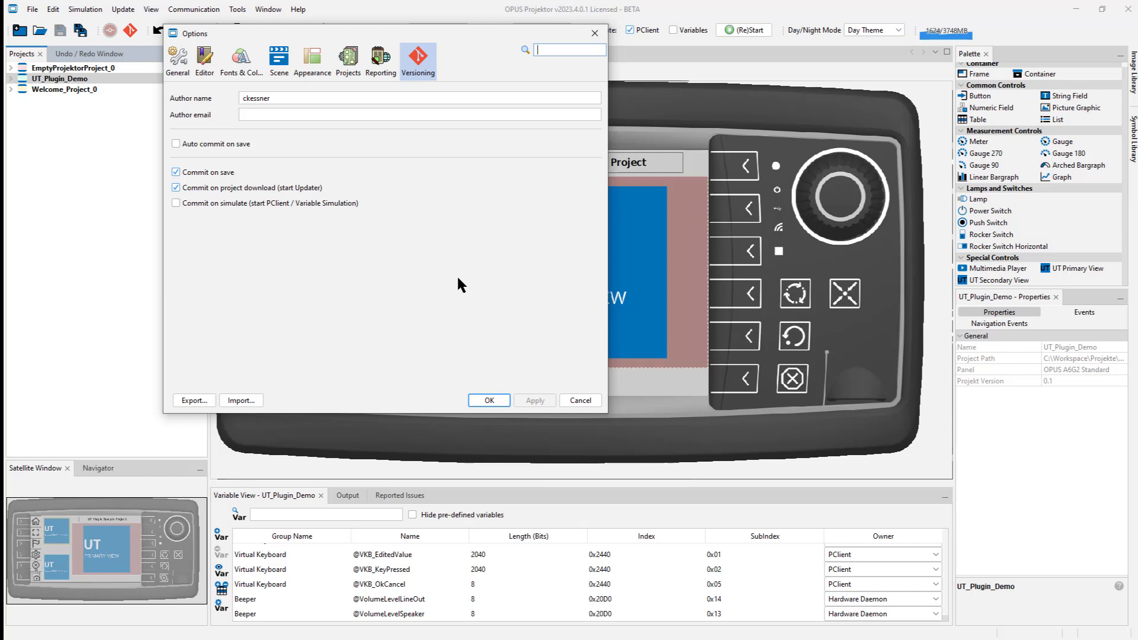
Toggle automatic commit on save on and off, disable commit on save, and leave commit on project download enabled
left_click(175, 142)
left_click(175, 144)
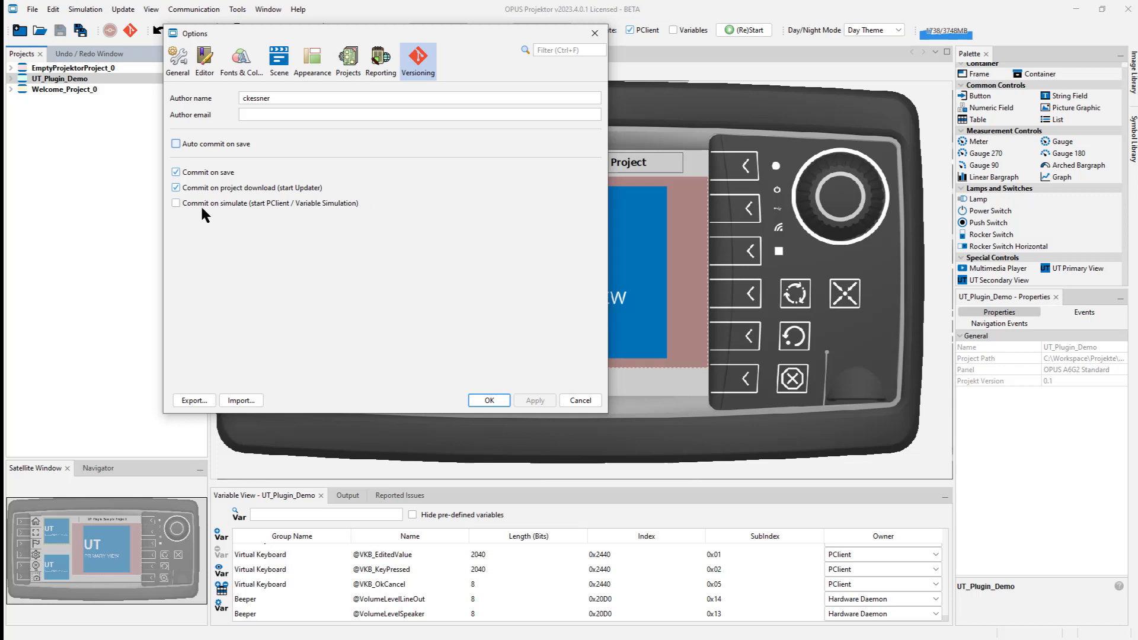
left_click(175, 188)
left_click(175, 172)
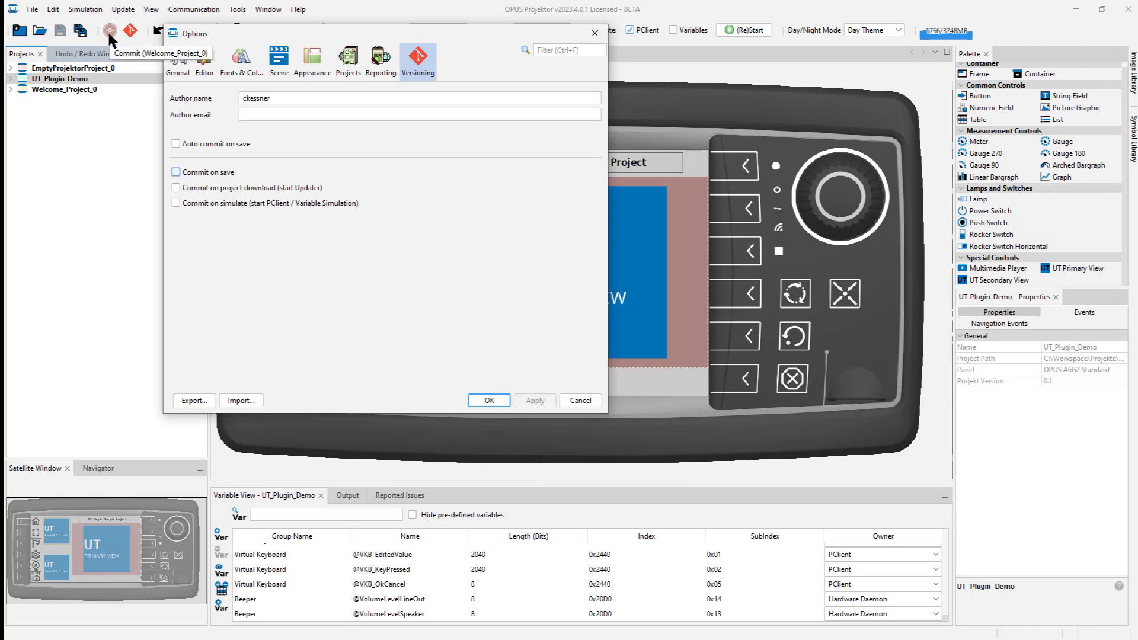
left_click(219, 188)
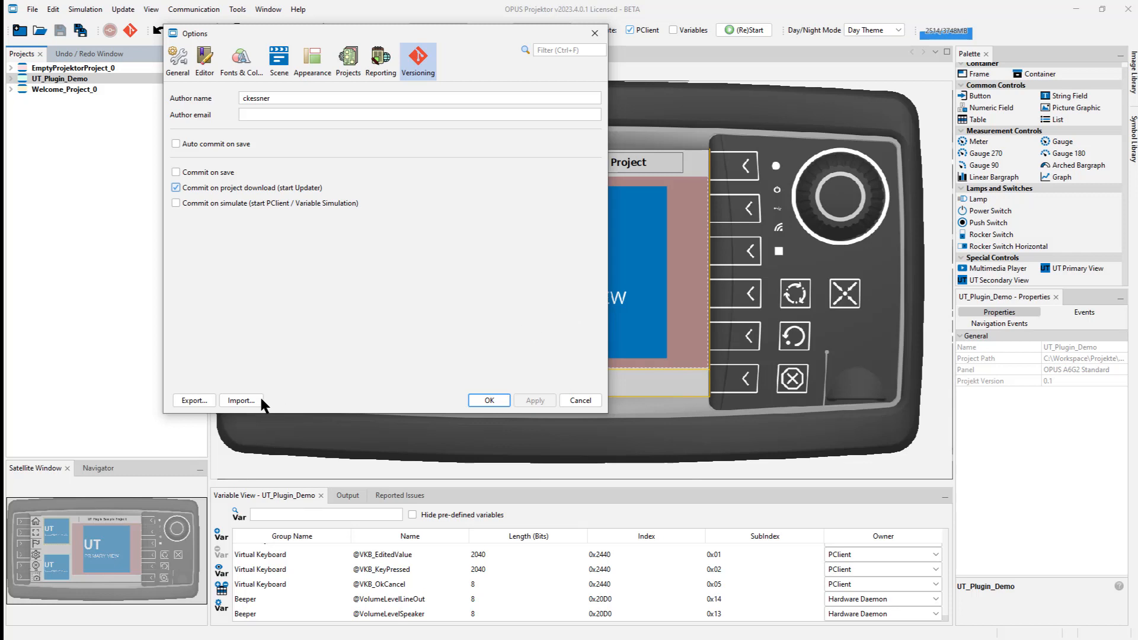
Look at the options export dialog, cancel it, and close the options without applying the changes
left_click(189, 398)
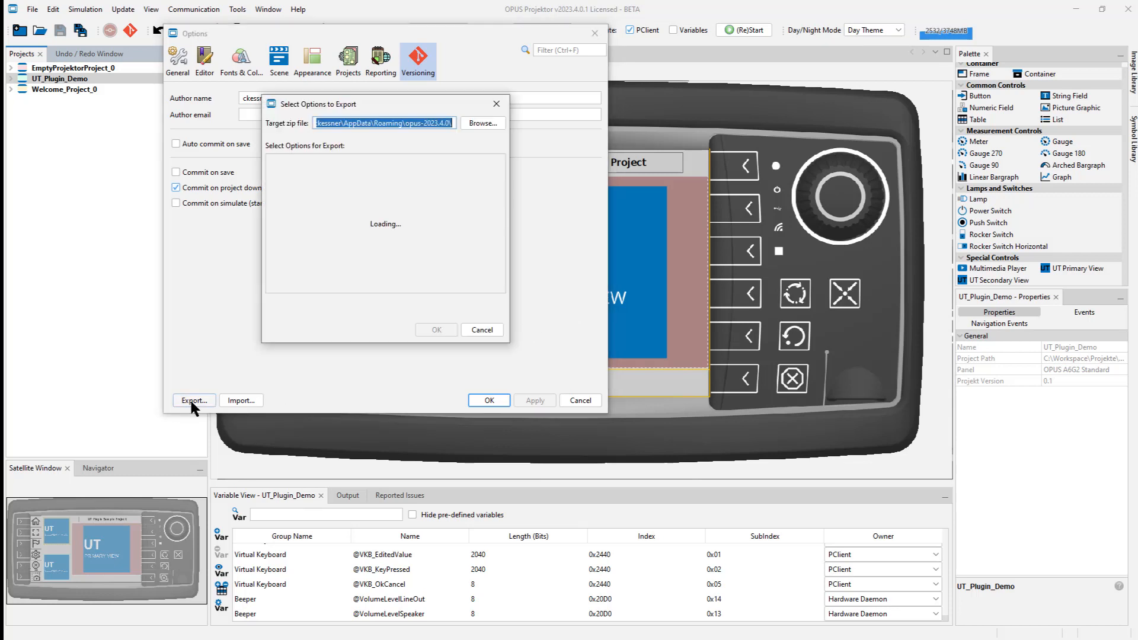
left_click(482, 330)
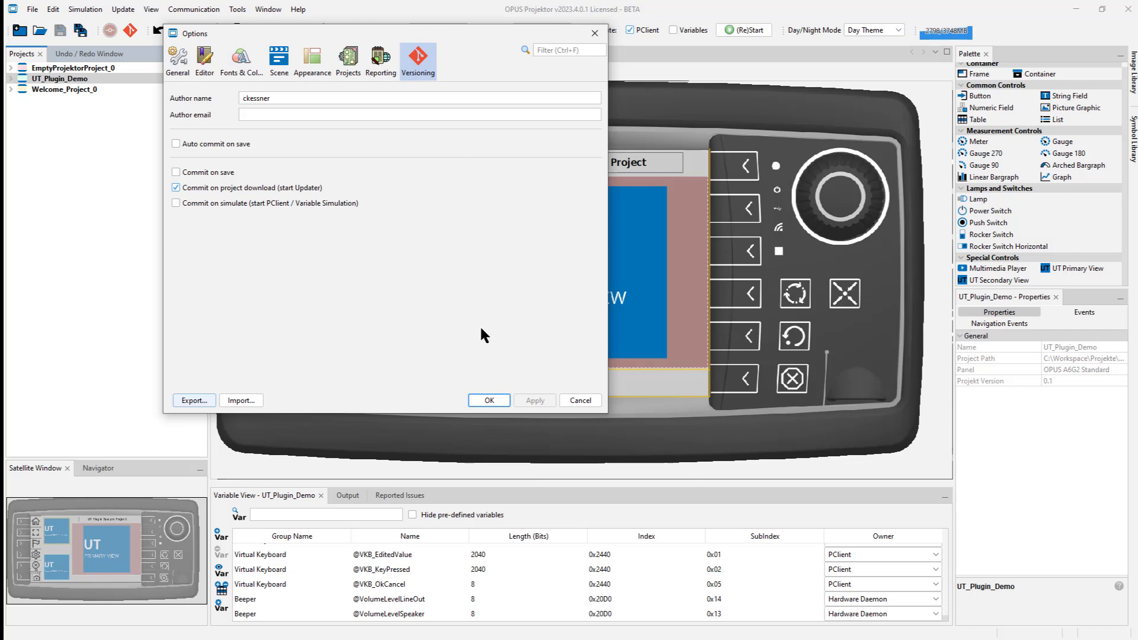
left_click(584, 400)
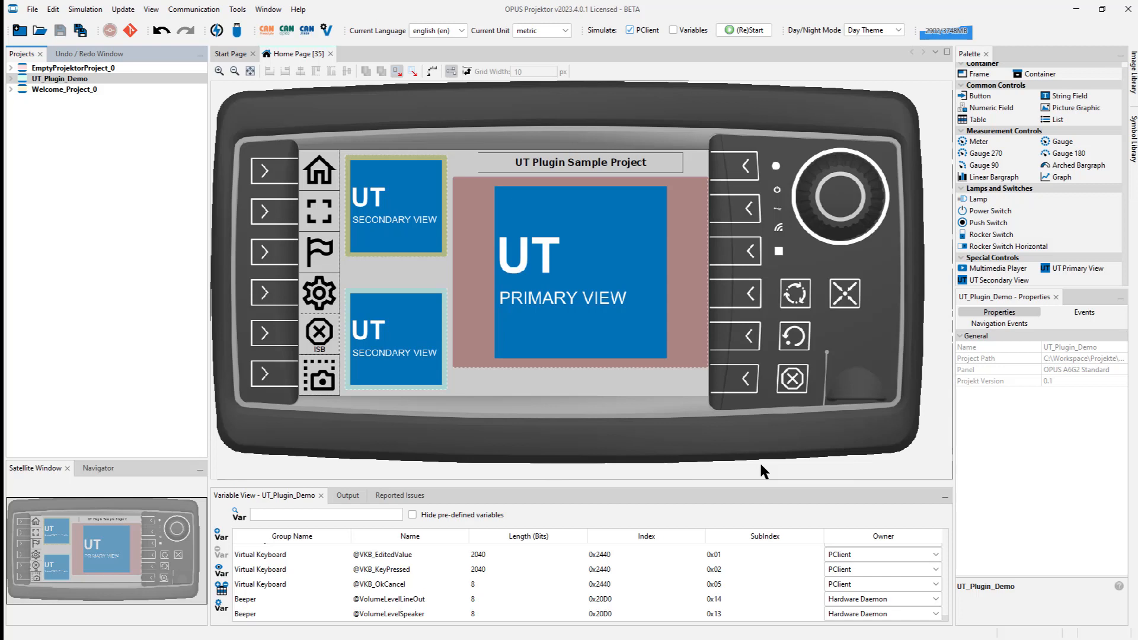
Look at the form for reporting an issue or giving feedback, then close it without sending
left_click(298, 10)
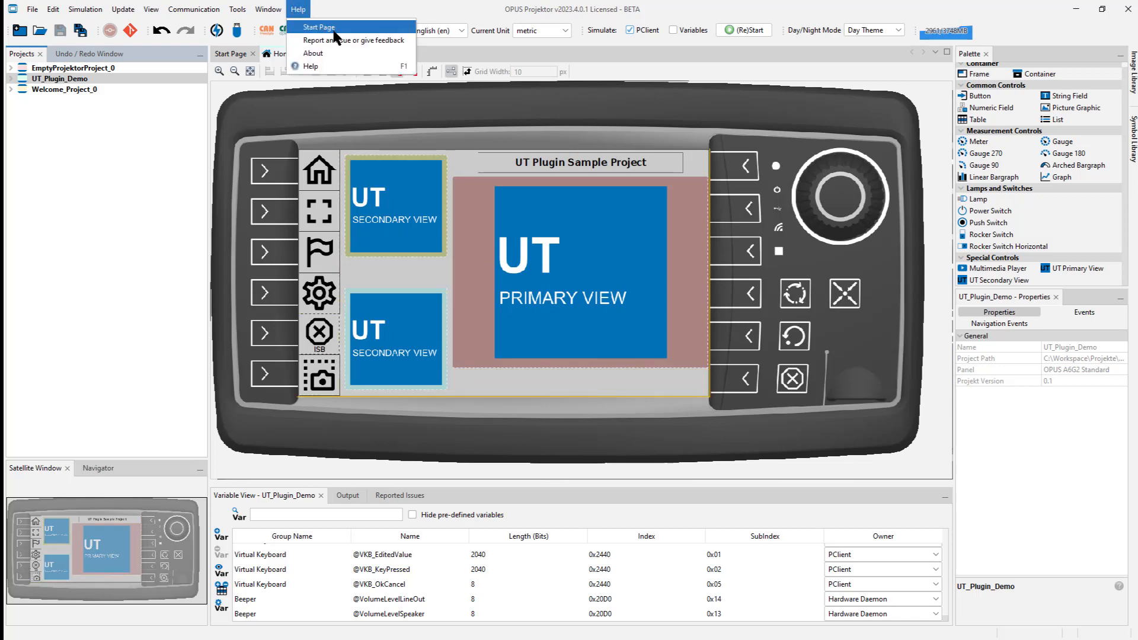
left_click(350, 41)
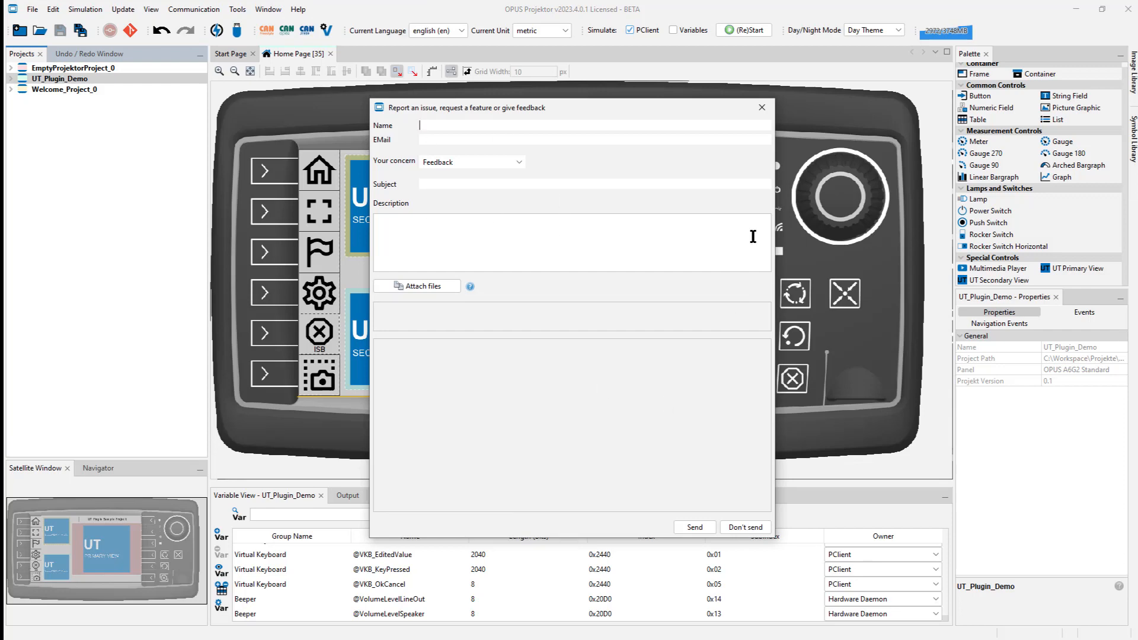
left_click(761, 107)
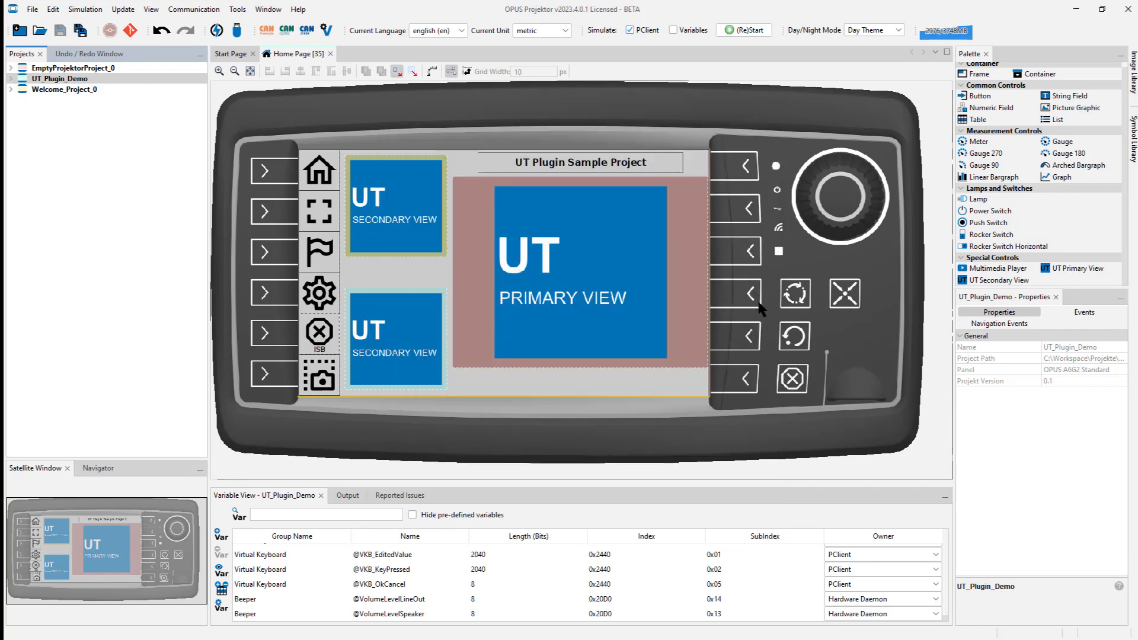